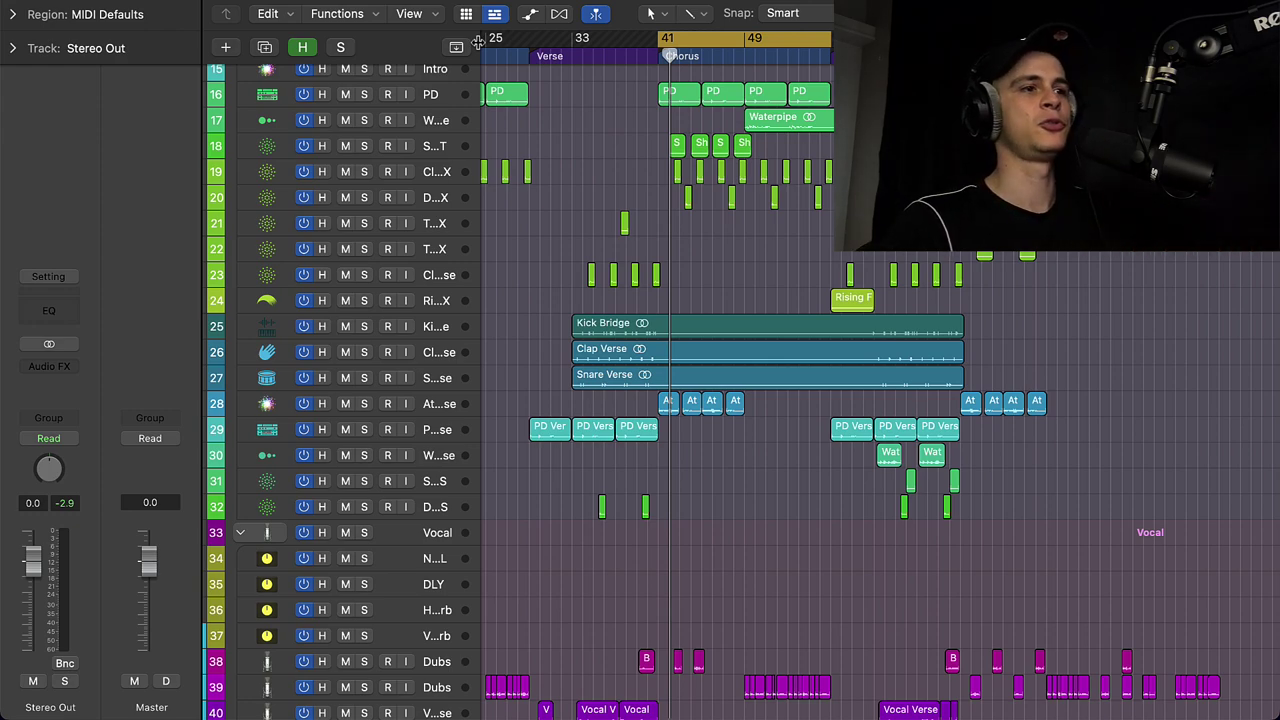
# Play back the chorus section to hear the mix without any processing on the stereo output
pyautogui.press('space')
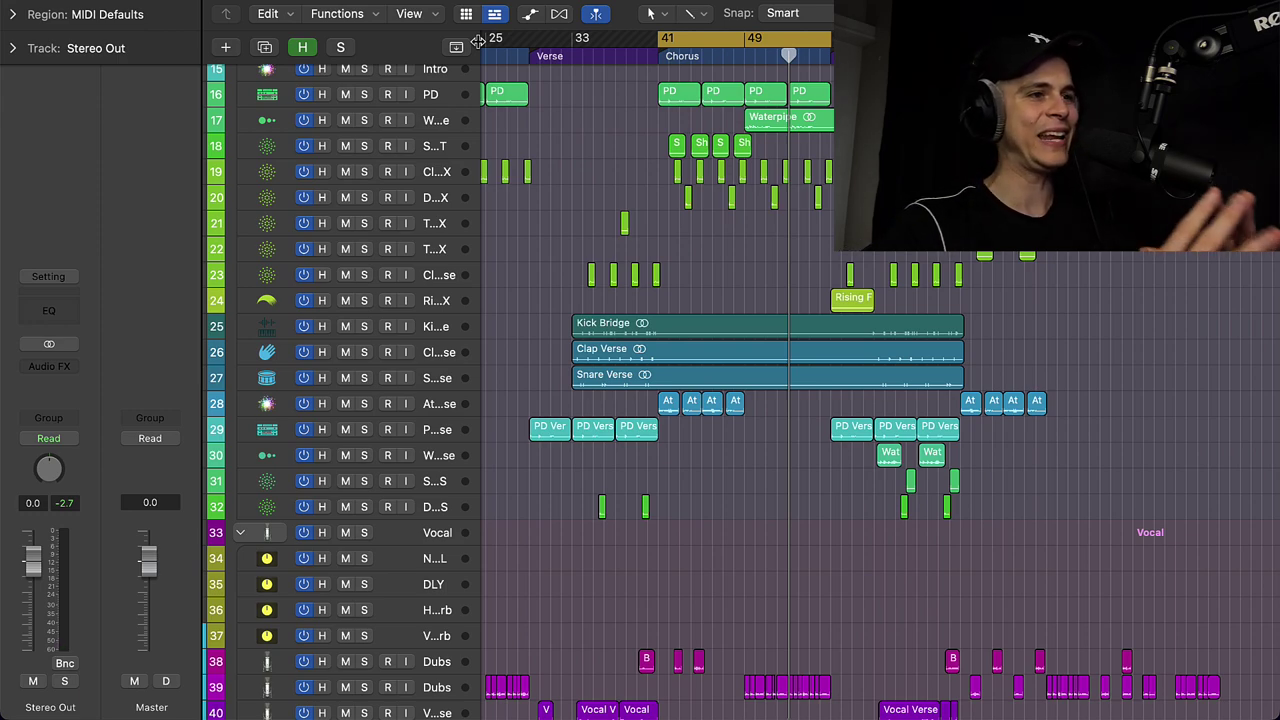
pyautogui.press('space')
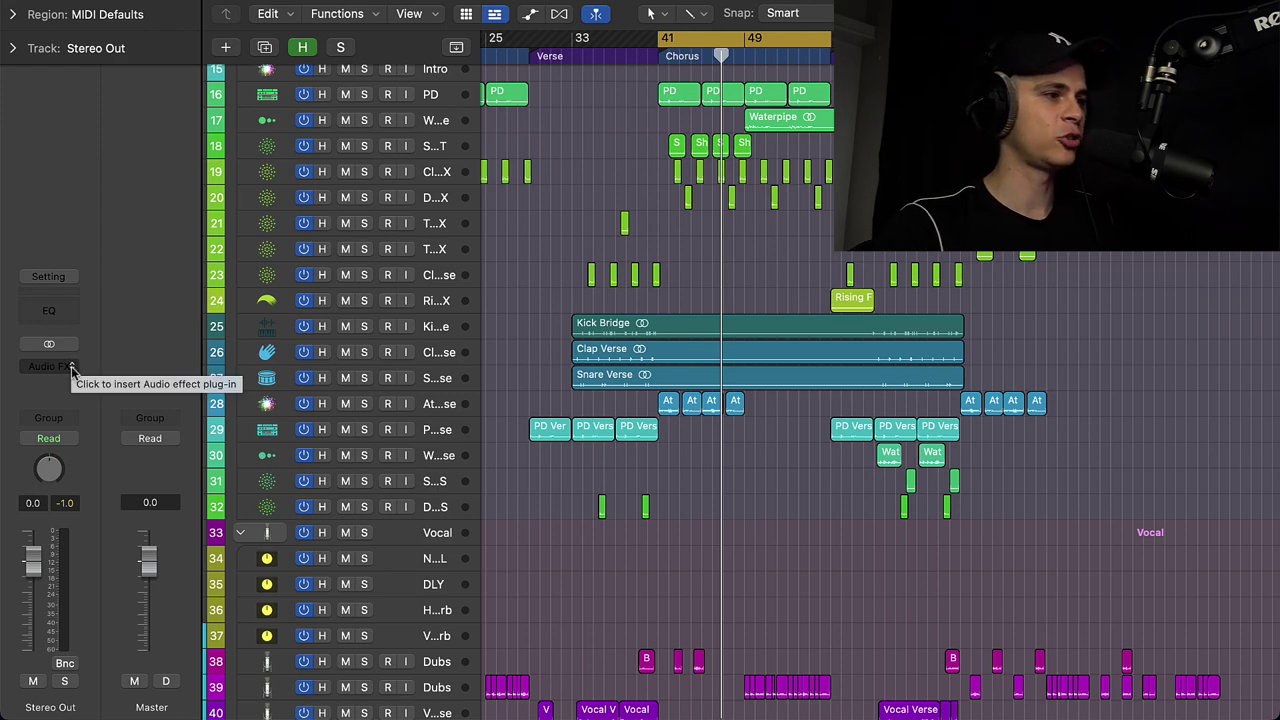
pyautogui.click(70, 367)
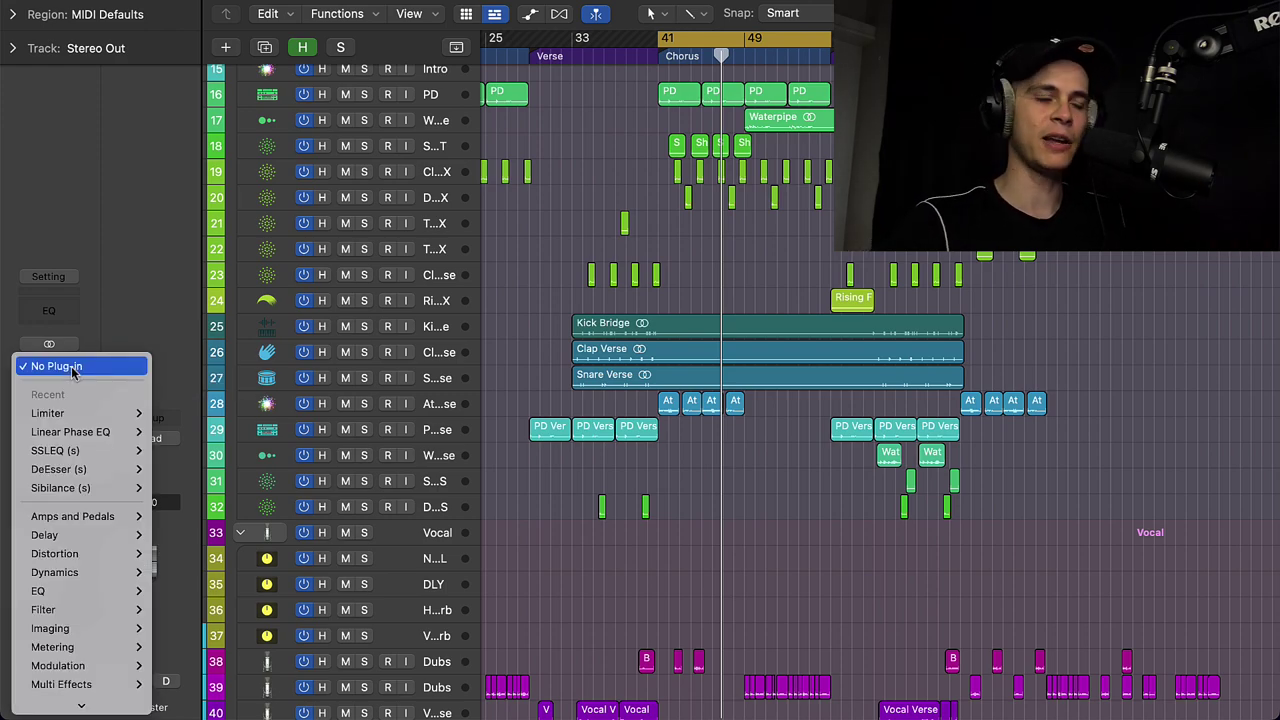
pyautogui.moveTo(97, 591)
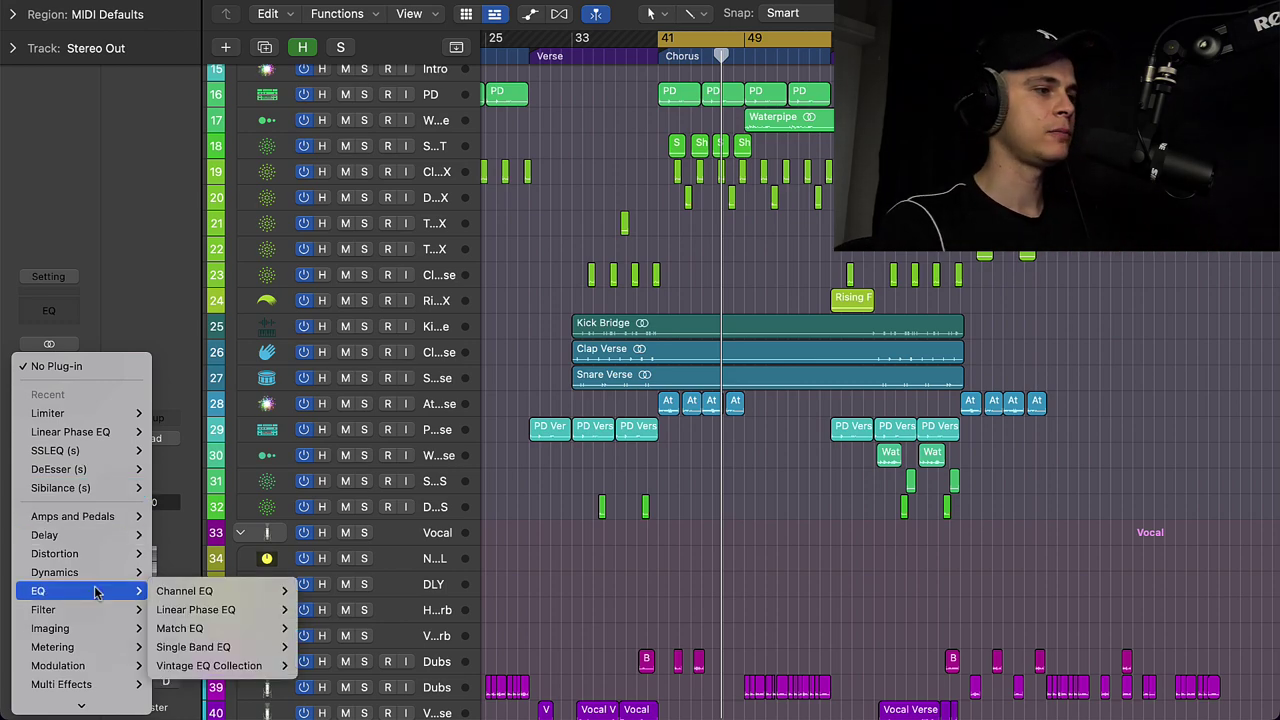
pyautogui.click(153, 153)
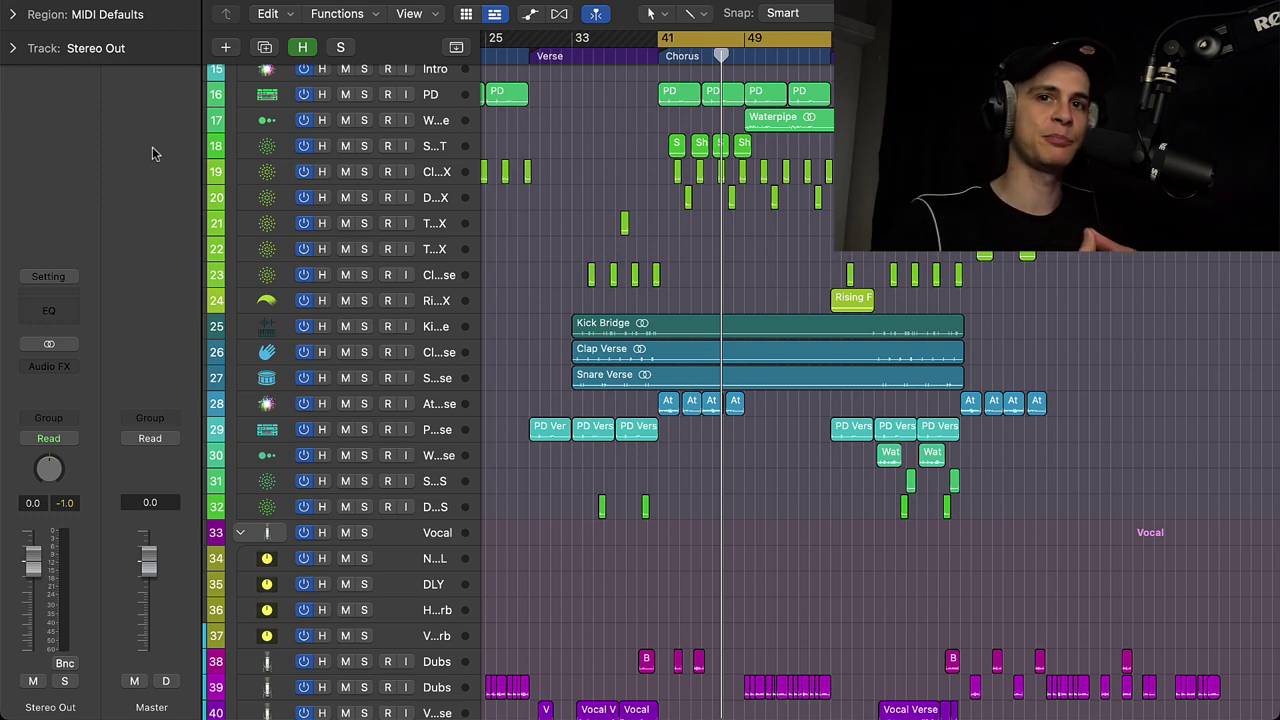
# Insert a stereo MultiMeter plug-in on the Stereo Out channel
pyautogui.click(48, 368)
pyautogui.moveTo(52, 647)
pyautogui.moveTo(182, 682)
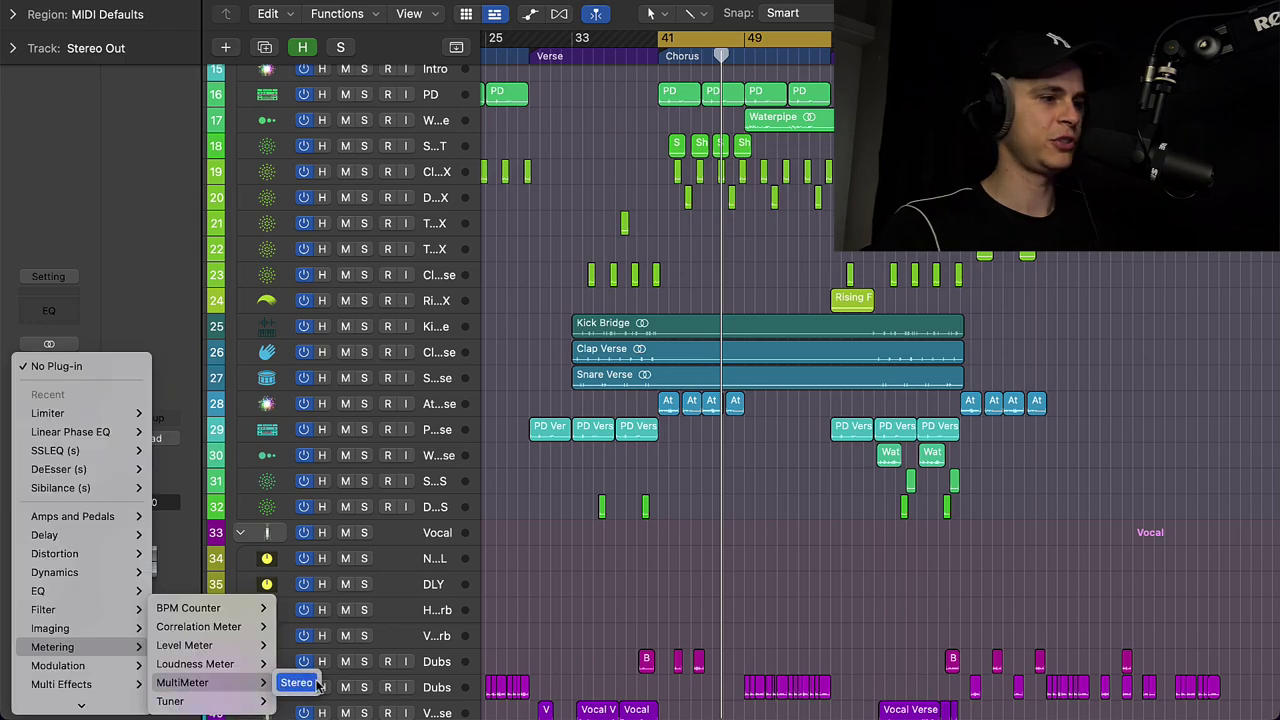
pyautogui.click(300, 682)
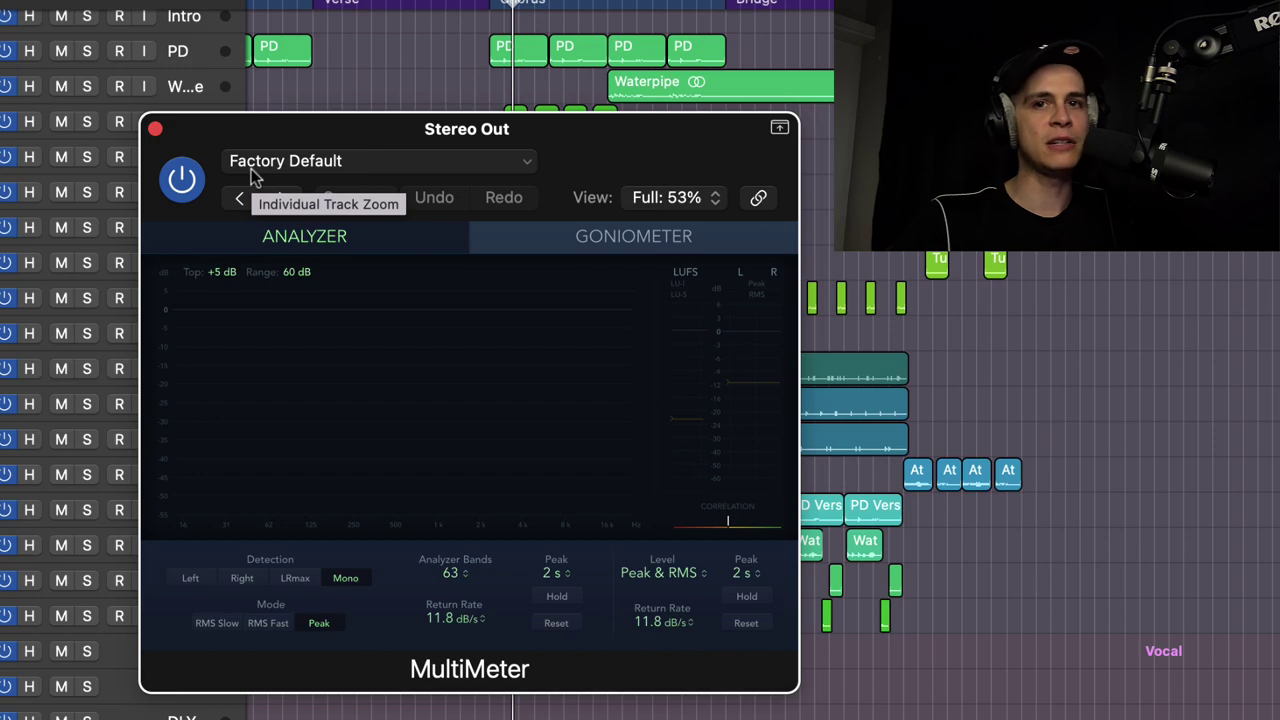
# Play the chorus through the MultiMeter and raise its LUFS and peak level reference lines
pyautogui.press('space')
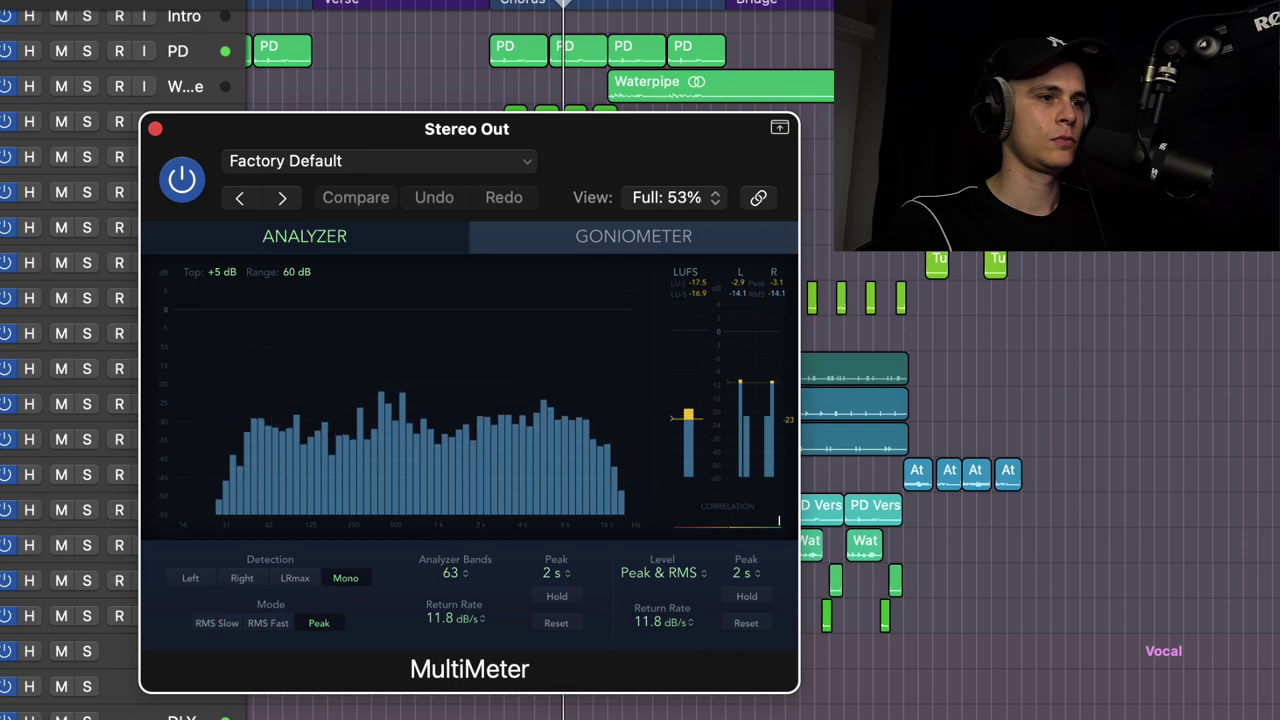
pyautogui.click(672, 420)
pyautogui.moveTo(672, 420)
pyautogui.mouseDown()
pyautogui.moveTo(671, 371)
pyautogui.moveTo(737, 386)
pyautogui.moveTo(737, 361)
pyautogui.mouseUp()
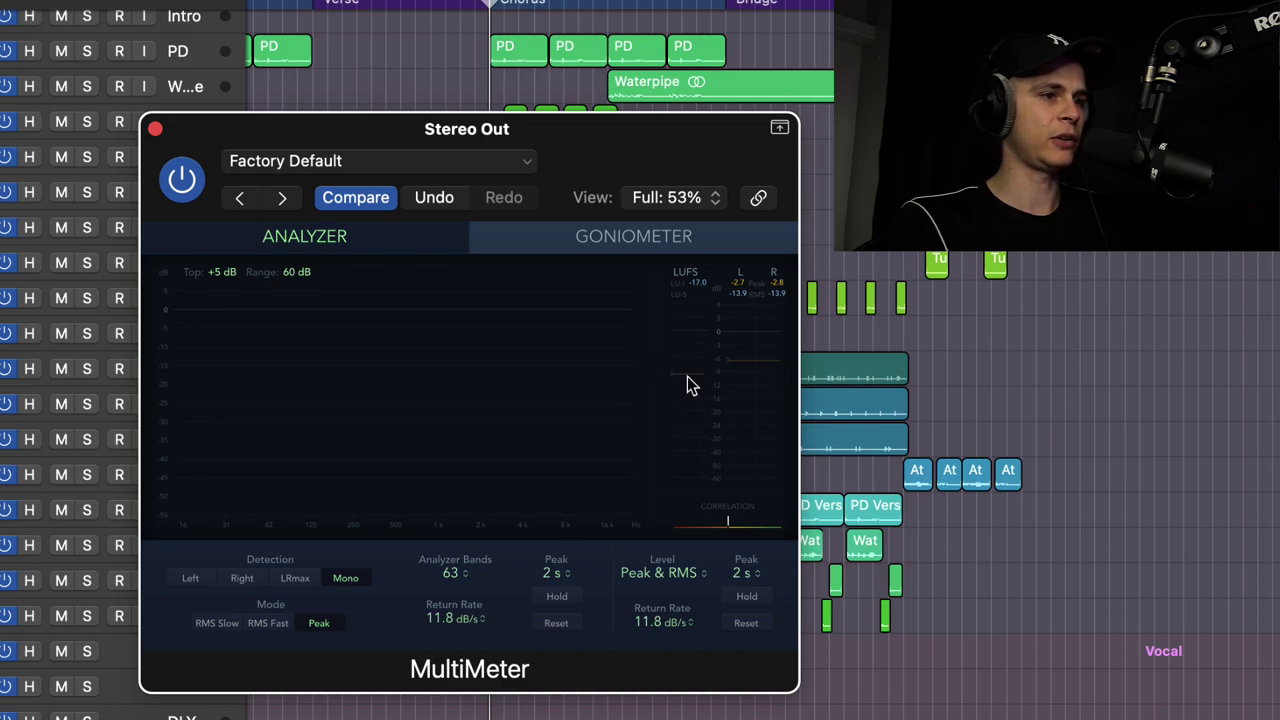
pyautogui.moveTo(687, 376)
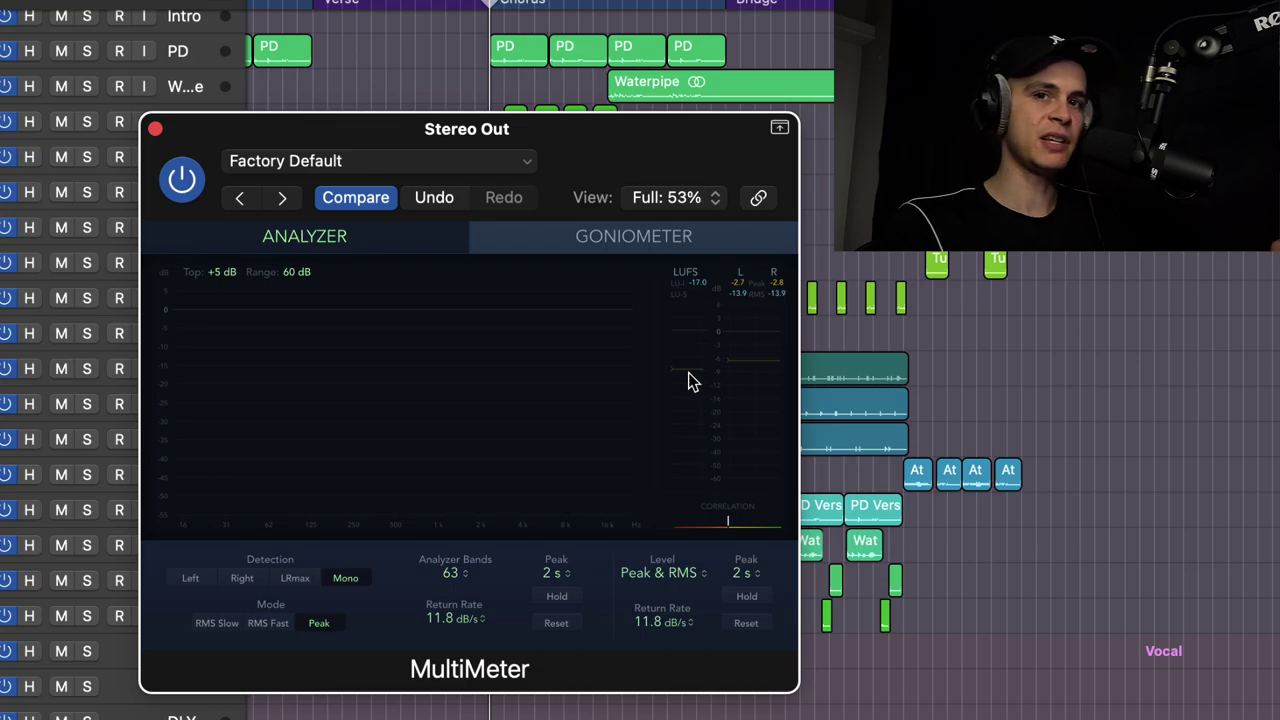
# Move the MultiMeter window clear of the channel strip and insert a stereo Limiter above it on Stereo Out
pyautogui.moveTo(429, 134); pyautogui.dragTo(897, 34)
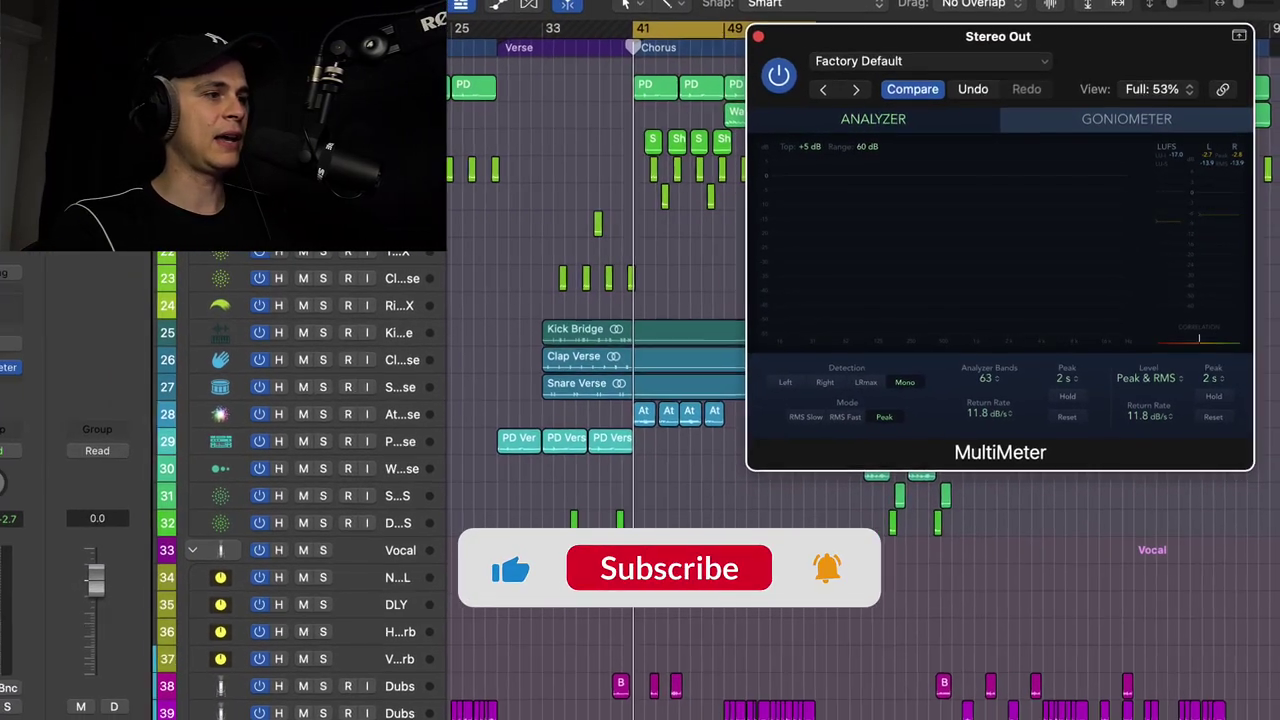
pyautogui.click(40, 364)
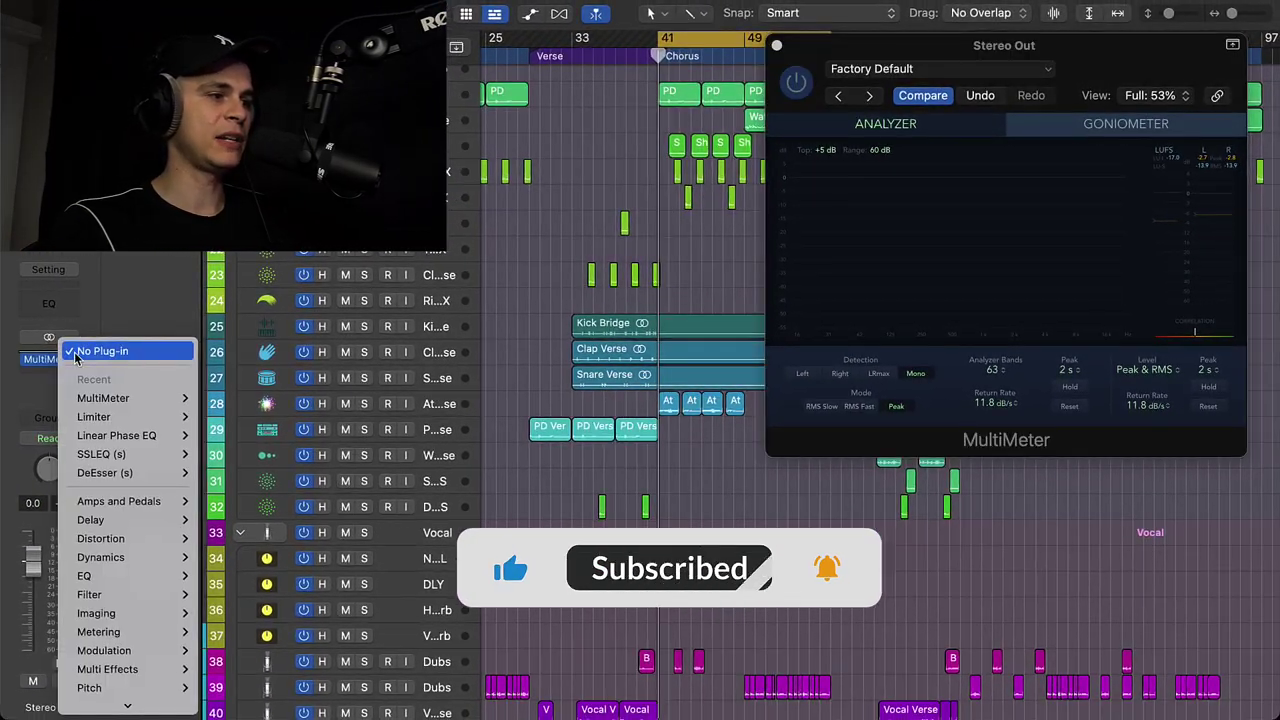
pyautogui.moveTo(104, 632)
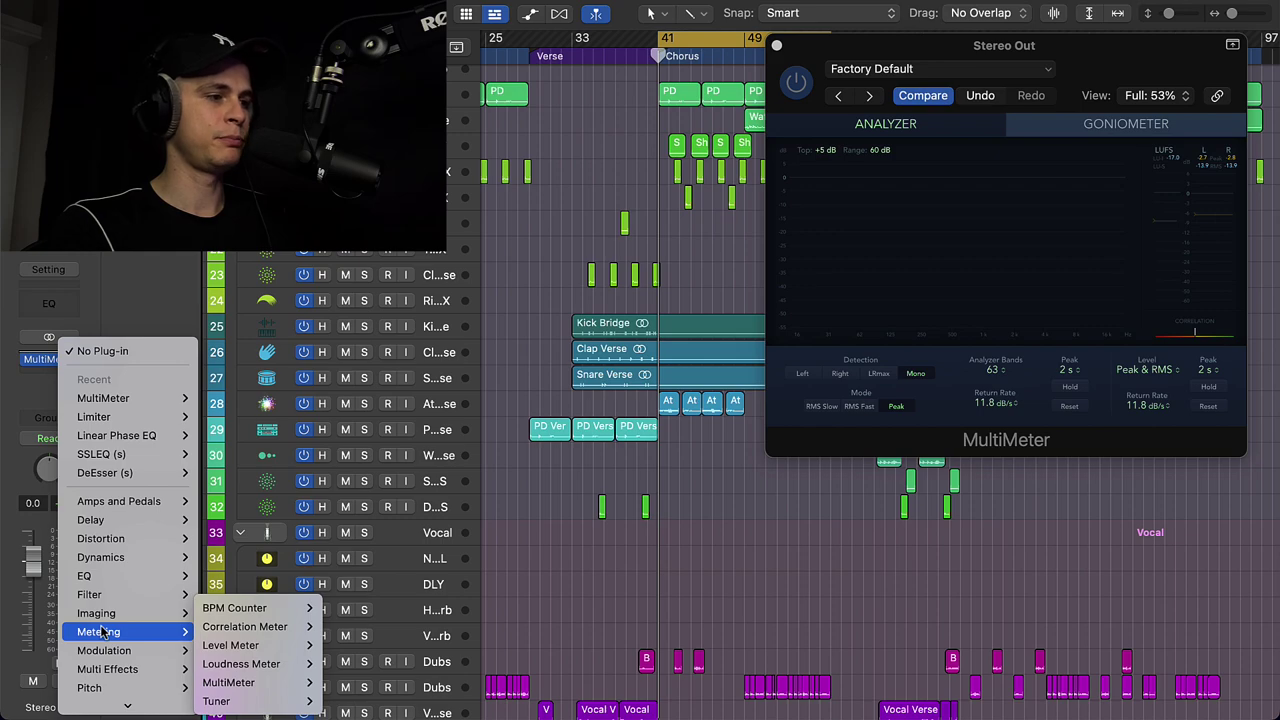
pyautogui.moveTo(170, 417)
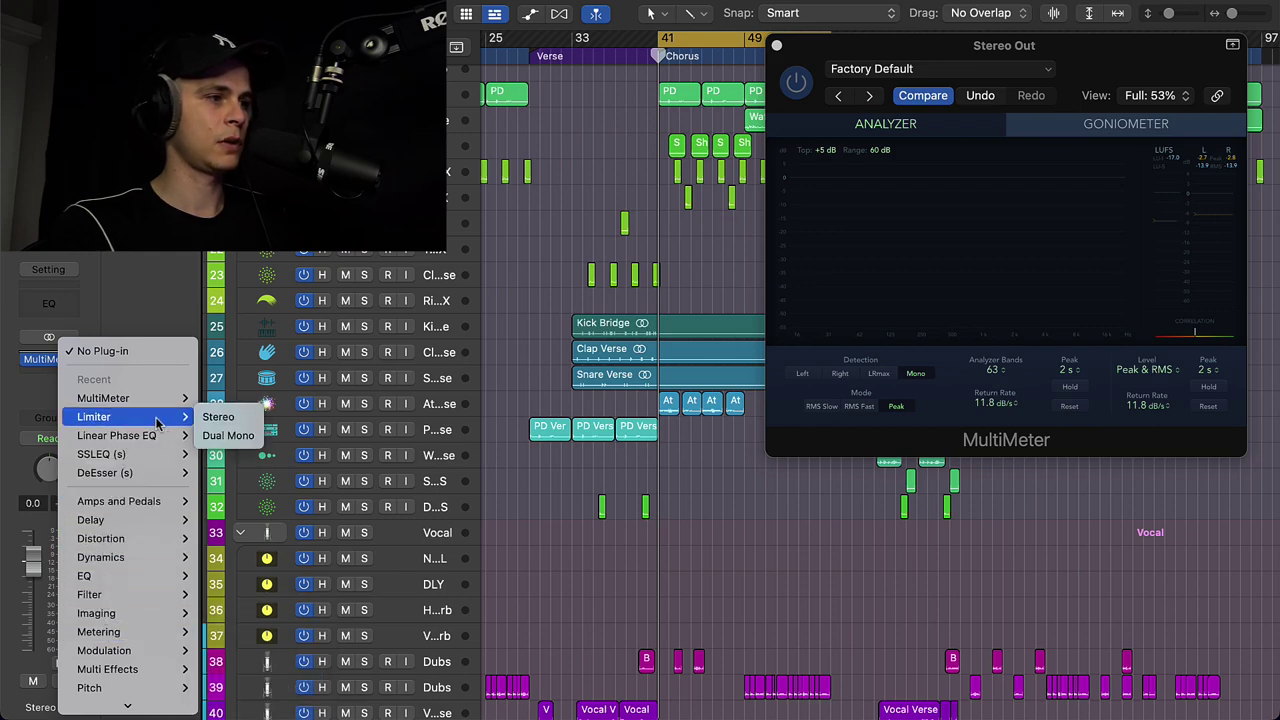
pyautogui.click(219, 417)
# Arrange the Limiter and MultiMeter windows side by side so both can be monitored together
pyautogui.moveTo(1120, 87); pyautogui.dragTo(1142, 118)
pyautogui.click(48, 360)
pyautogui.click(723, 193)
pyautogui.moveTo(723, 193); pyautogui.dragTo(648, 280)
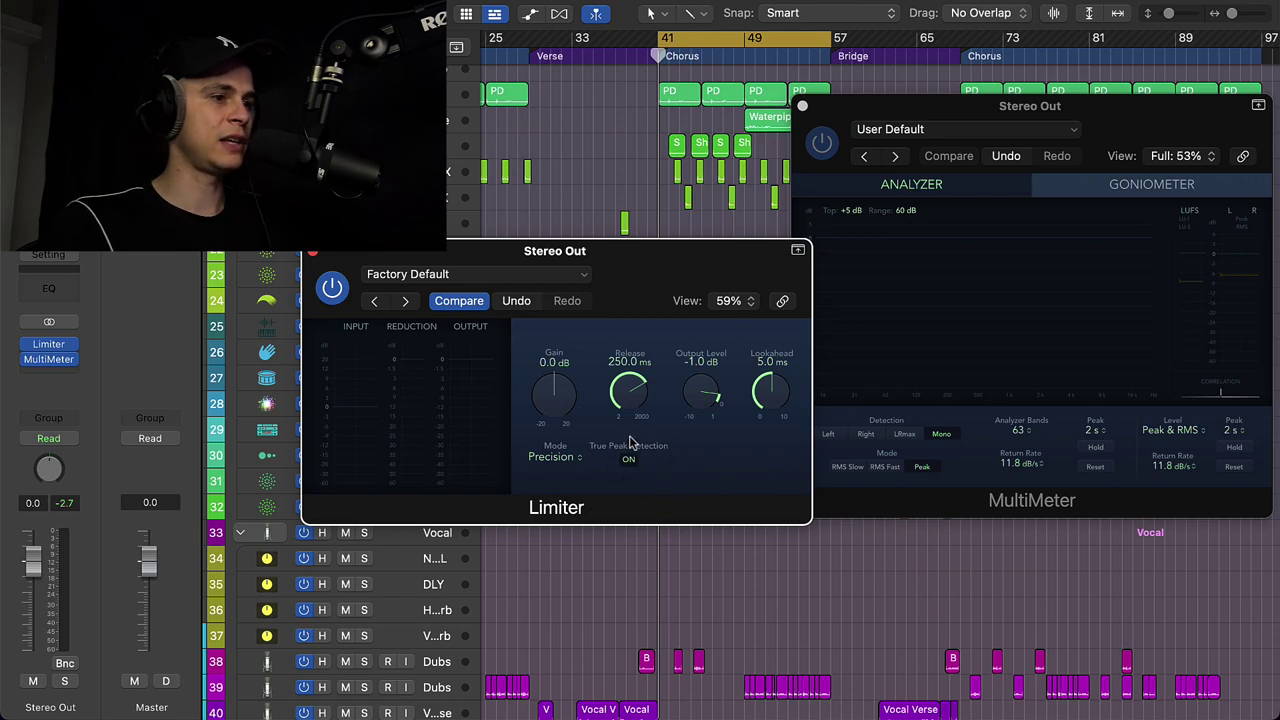
# Set the Limiter's gain to +6.7 dB while the chorus plays, checking the loudness on the MultiMeter
pyautogui.press('space')
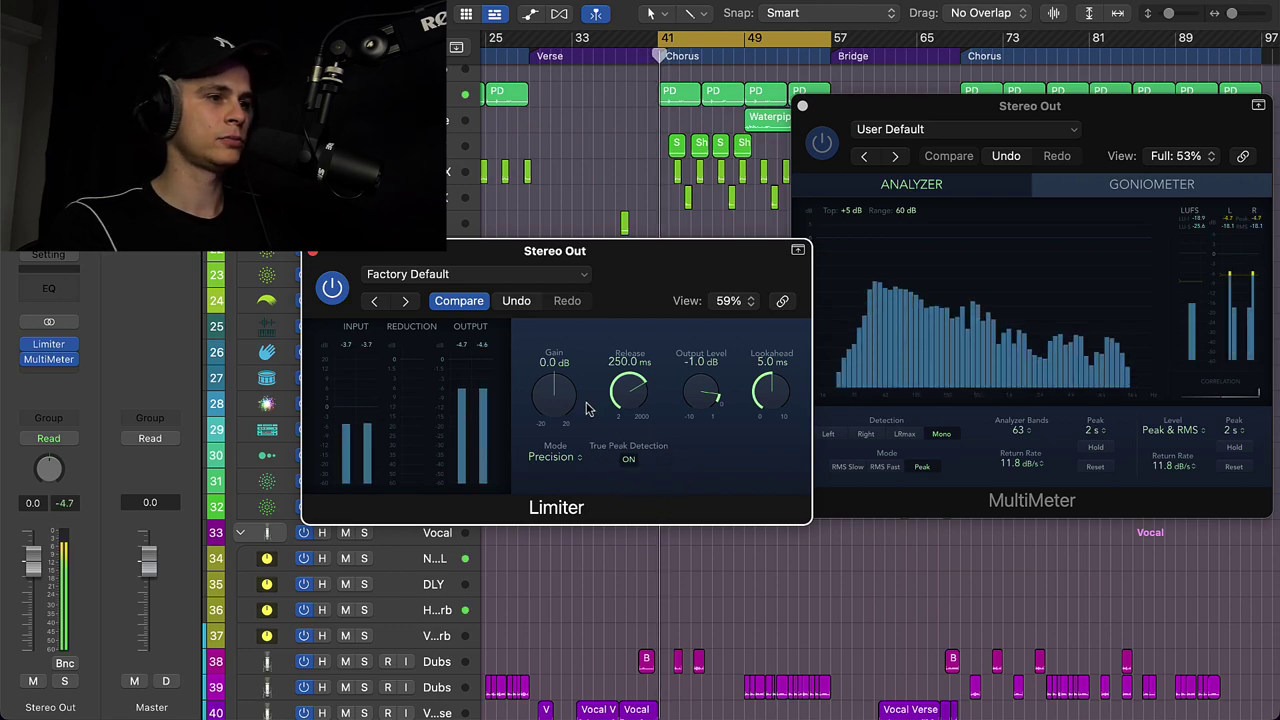
pyautogui.moveTo(557, 406); pyautogui.dragTo(558, 360)
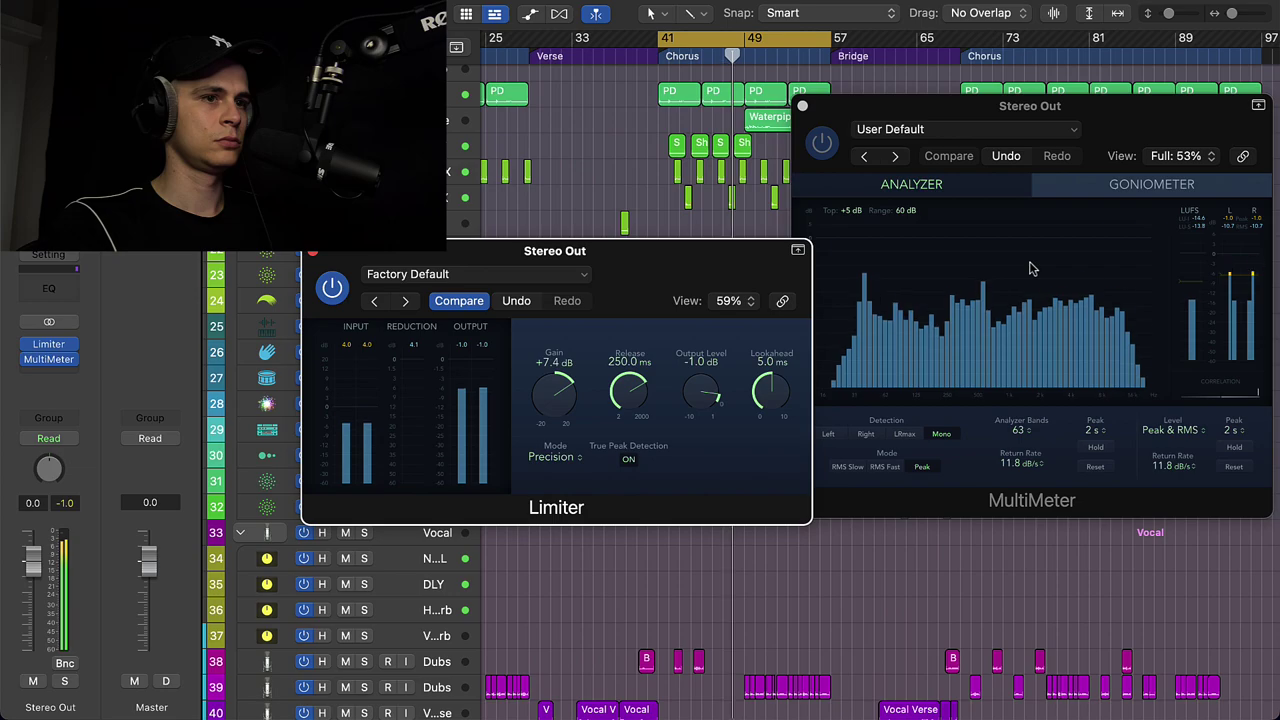
pyautogui.click(1205, 235)
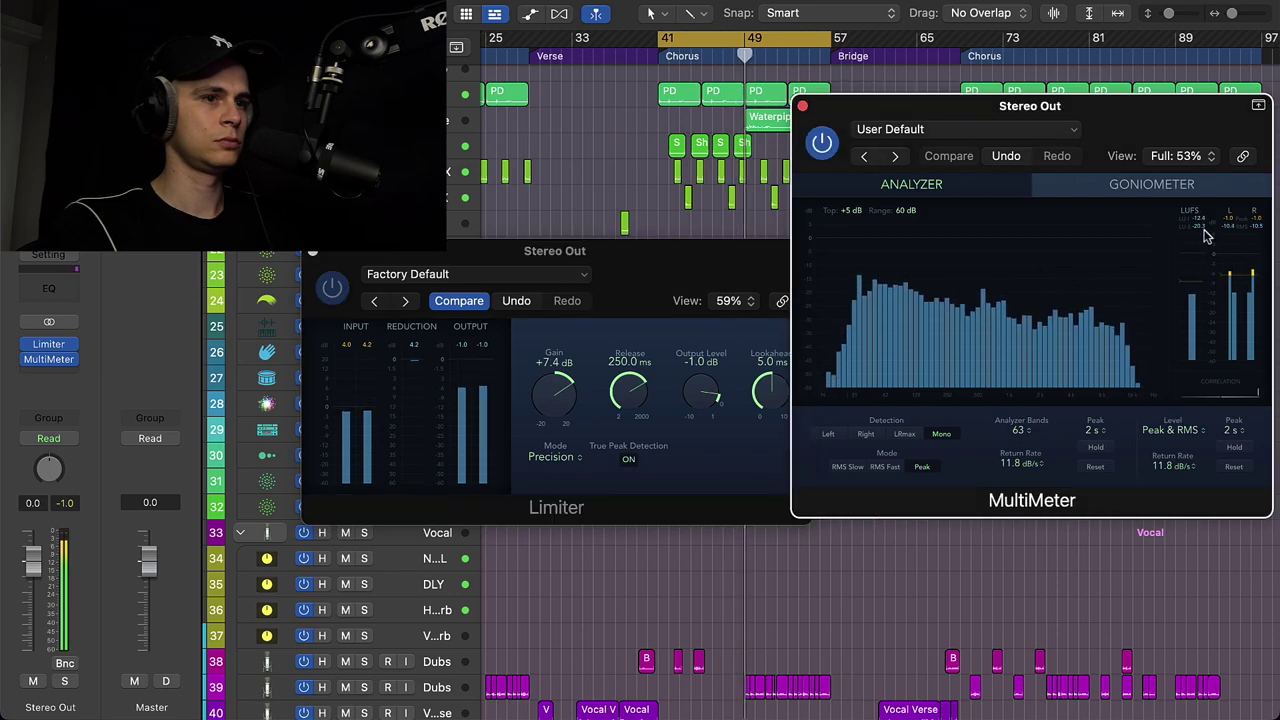
pyautogui.moveTo(557, 392)
pyautogui.mouseDown()
pyautogui.moveTo(555, 373)
pyautogui.moveTo(558, 392)
pyautogui.mouseUp()
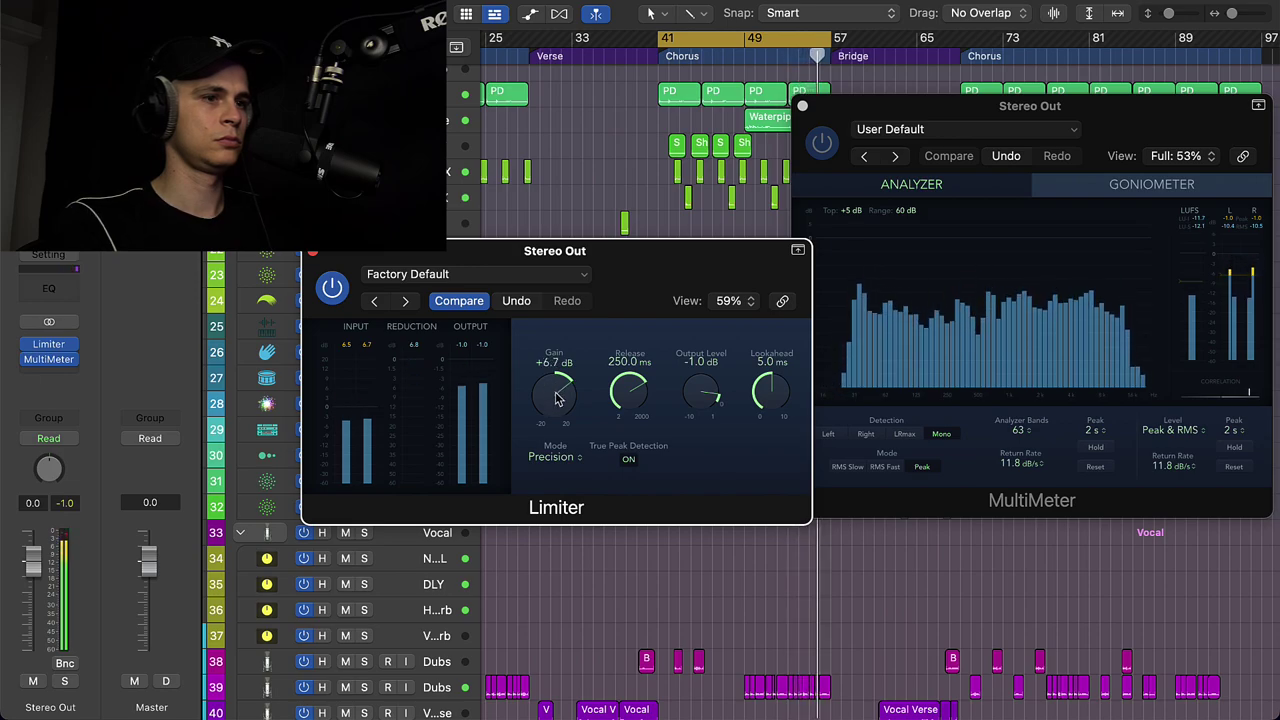
pyautogui.click(1232, 275)
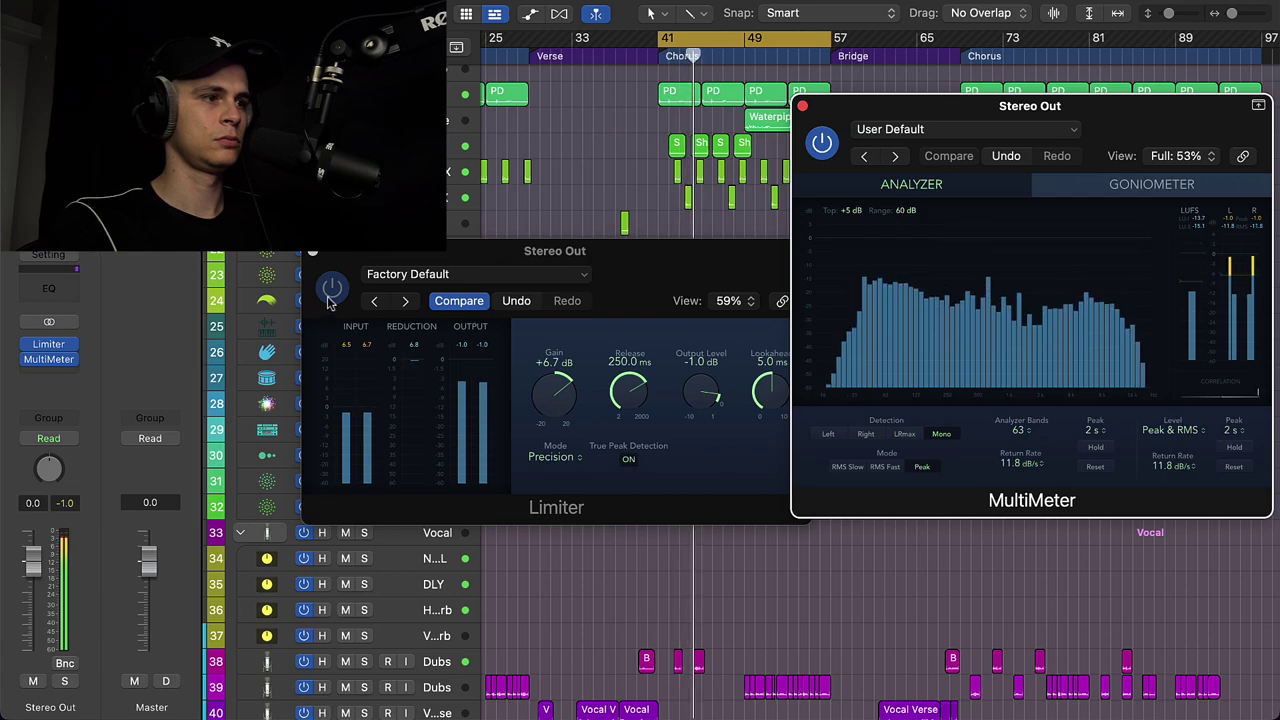
# Compare the mix with the Limiter bypassed and enabled, and close the Limiter window
pyautogui.click(330, 300)
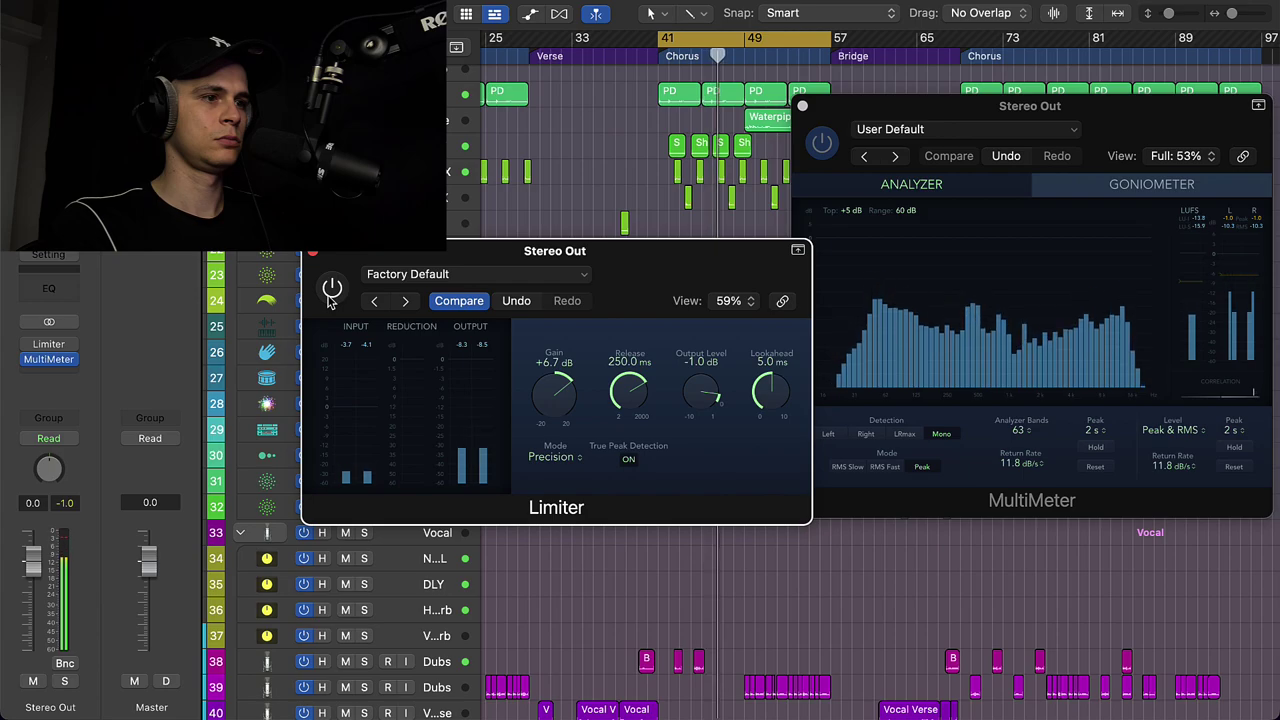
pyautogui.click(330, 300)
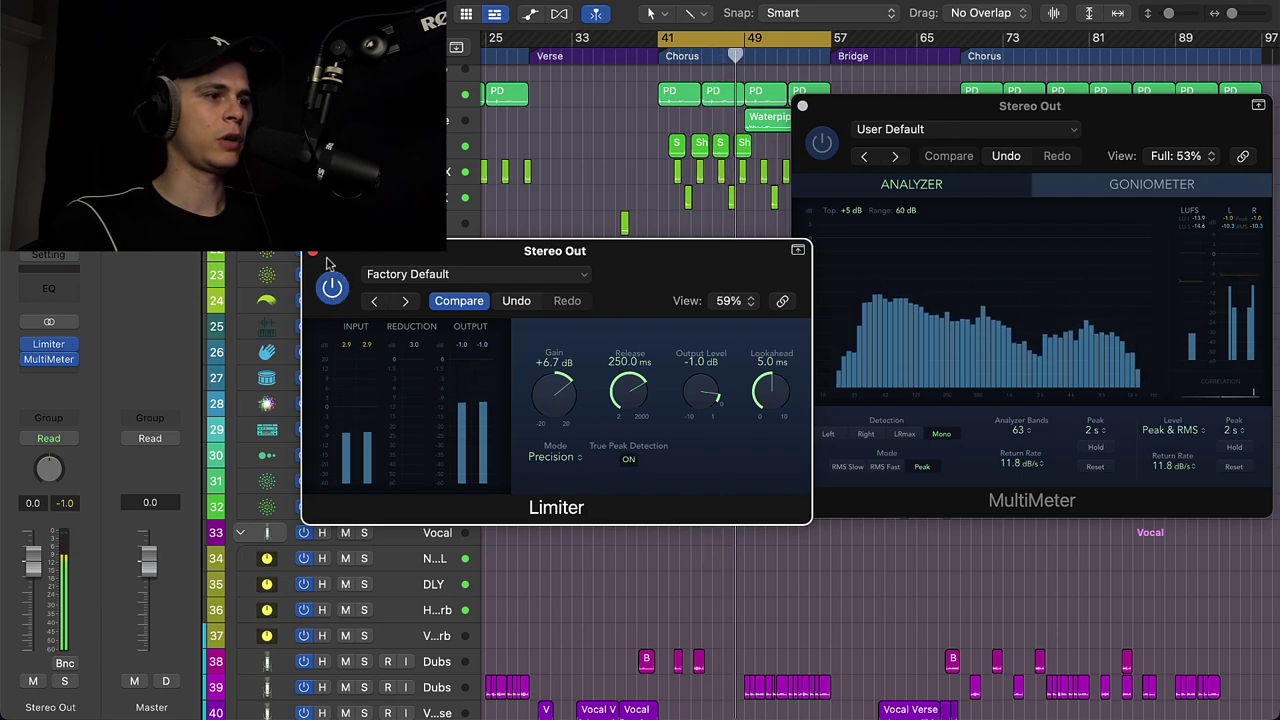
pyautogui.click(312, 251)
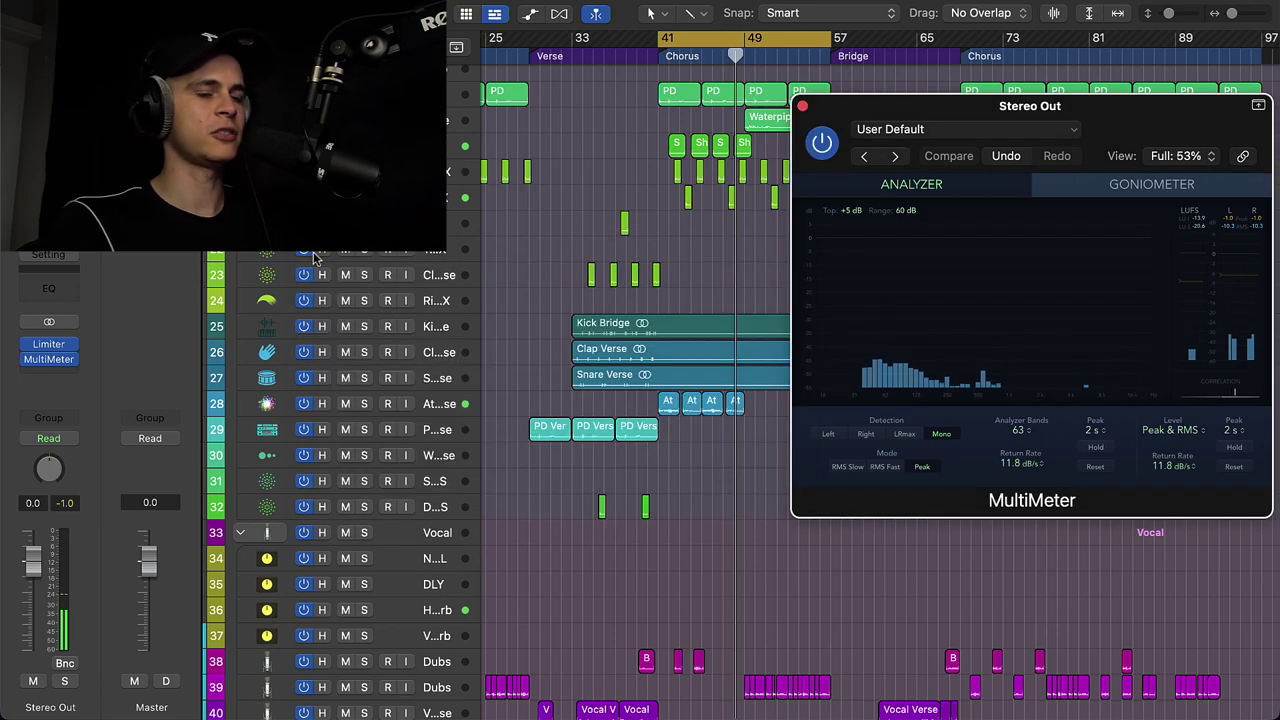
pyautogui.click(68, 344)
pyautogui.press('Escape')
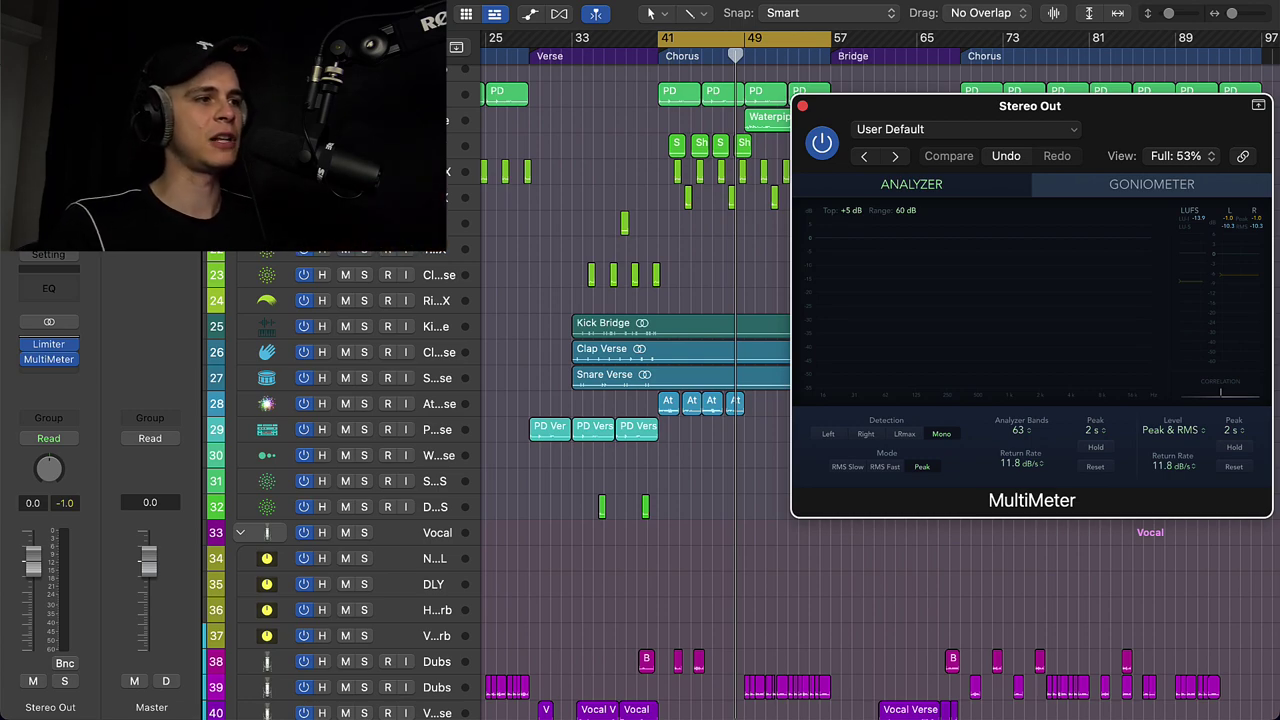
# Insert a stereo Linear Phase EQ above the Limiter on Stereo Out and reposition its window
pyautogui.click(72, 342)
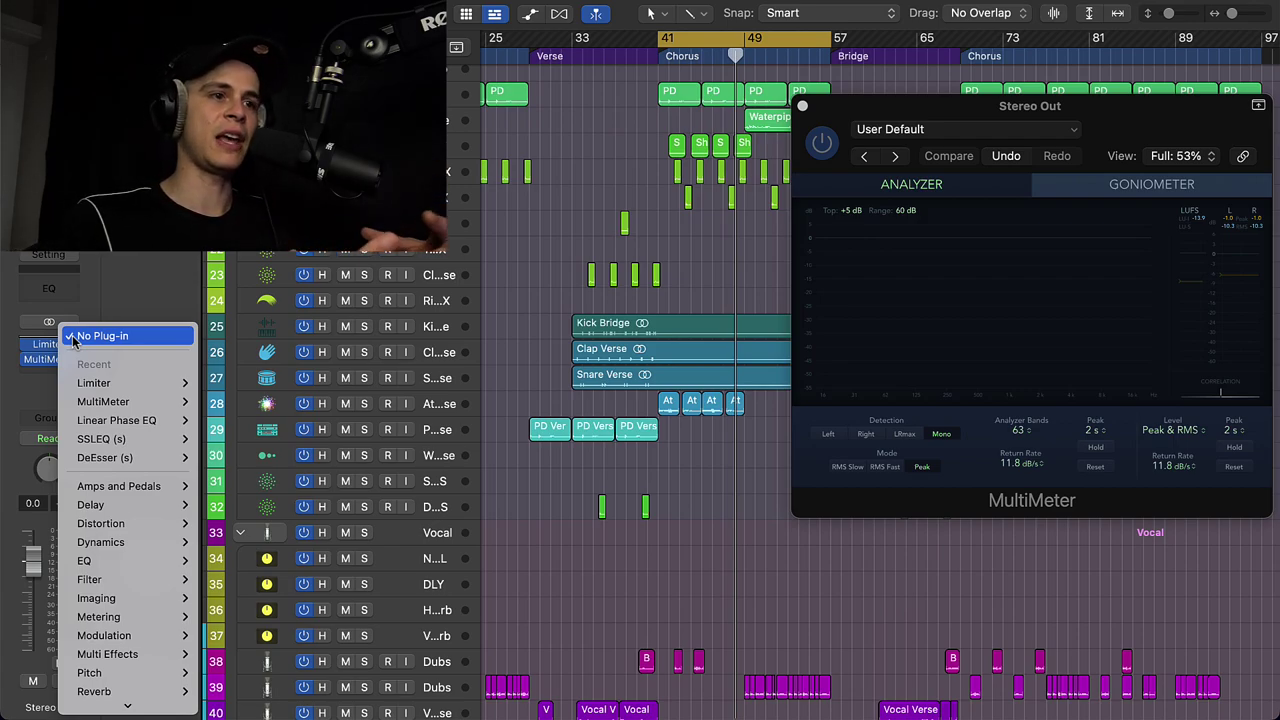
pyautogui.moveTo(120, 560)
pyautogui.moveTo(309, 583)
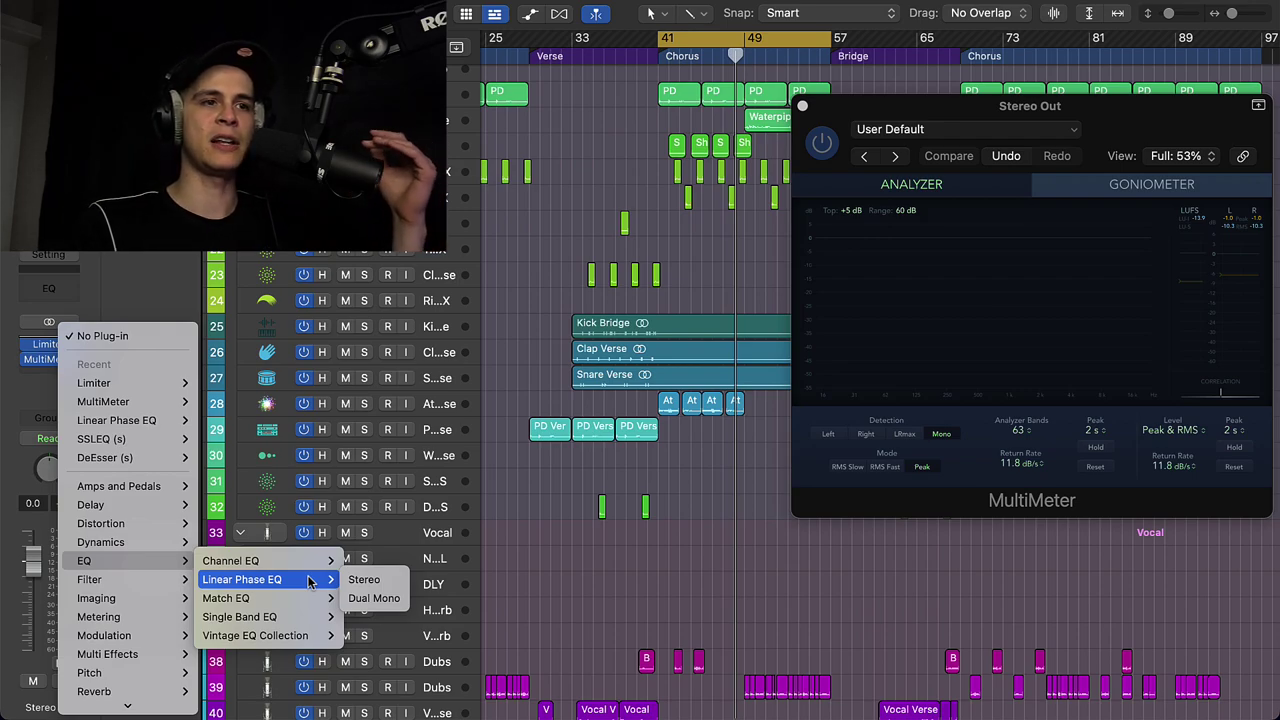
pyautogui.click(366, 580)
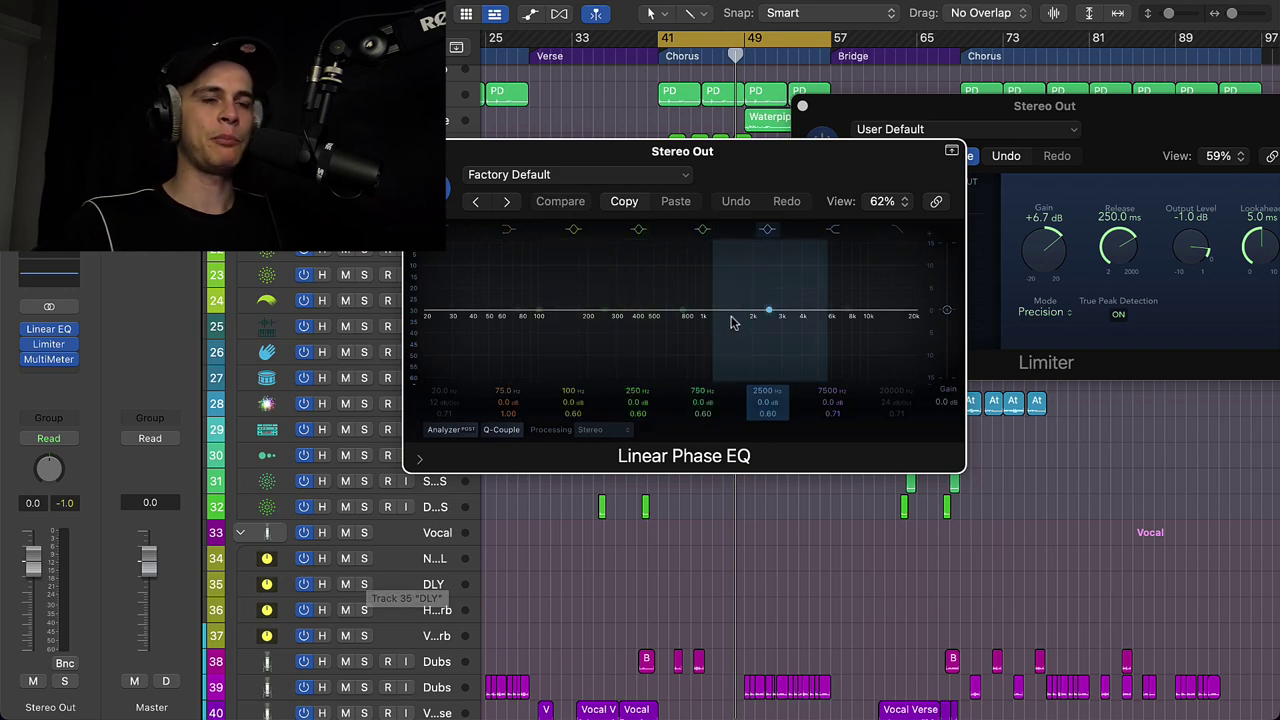
pyautogui.moveTo(803, 168); pyautogui.dragTo(665, 214)
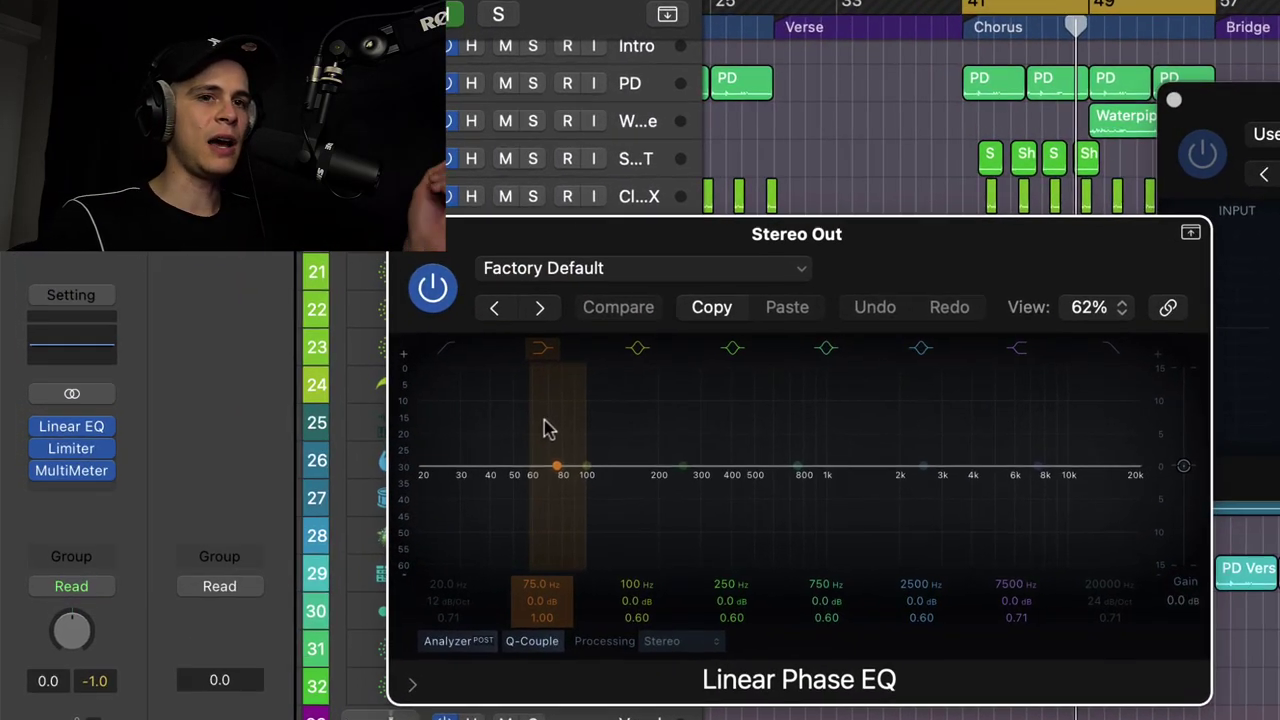
# Enable the EQ's low cut at 25.8 Hz with a 48 dB/Oct slope and 0.60 Q while the chorus plays
pyautogui.press('space')
pyautogui.moveTo(440, 460); pyautogui.dragTo(423, 543)
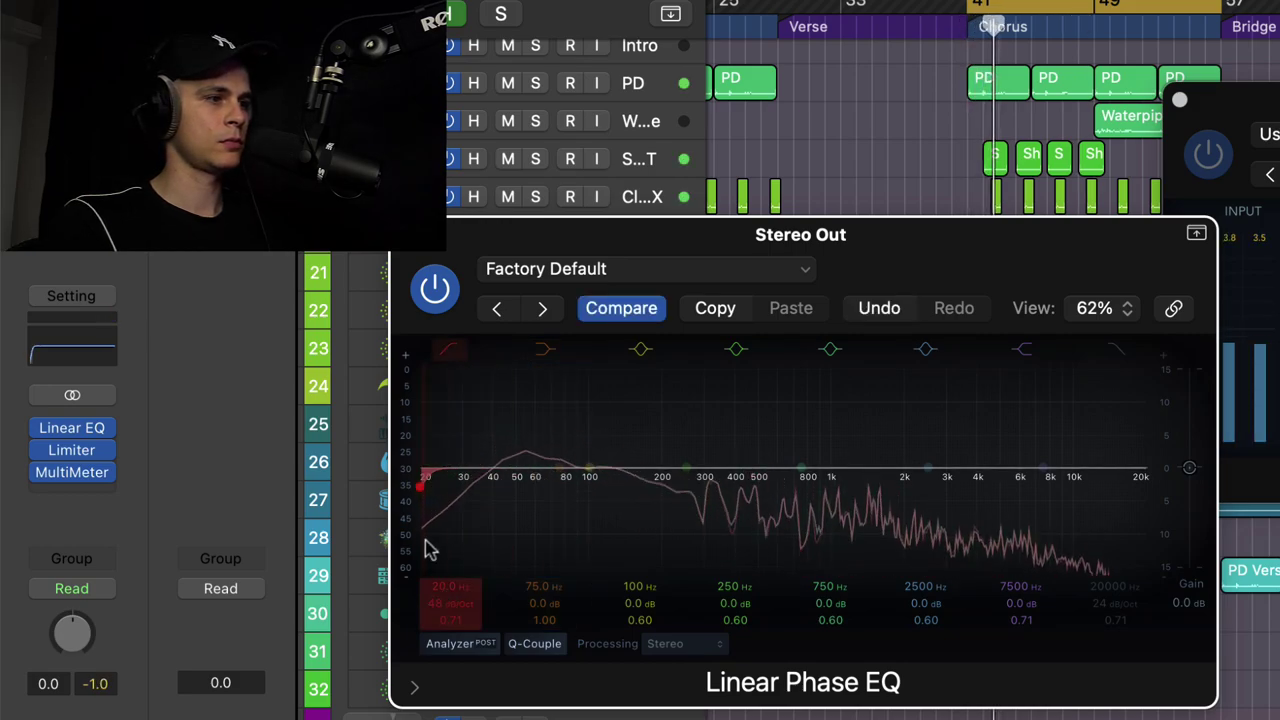
pyautogui.moveTo(423, 488)
pyautogui.mouseDown()
pyautogui.moveTo(605, 491)
pyautogui.moveTo(447, 490)
pyautogui.mouseUp()
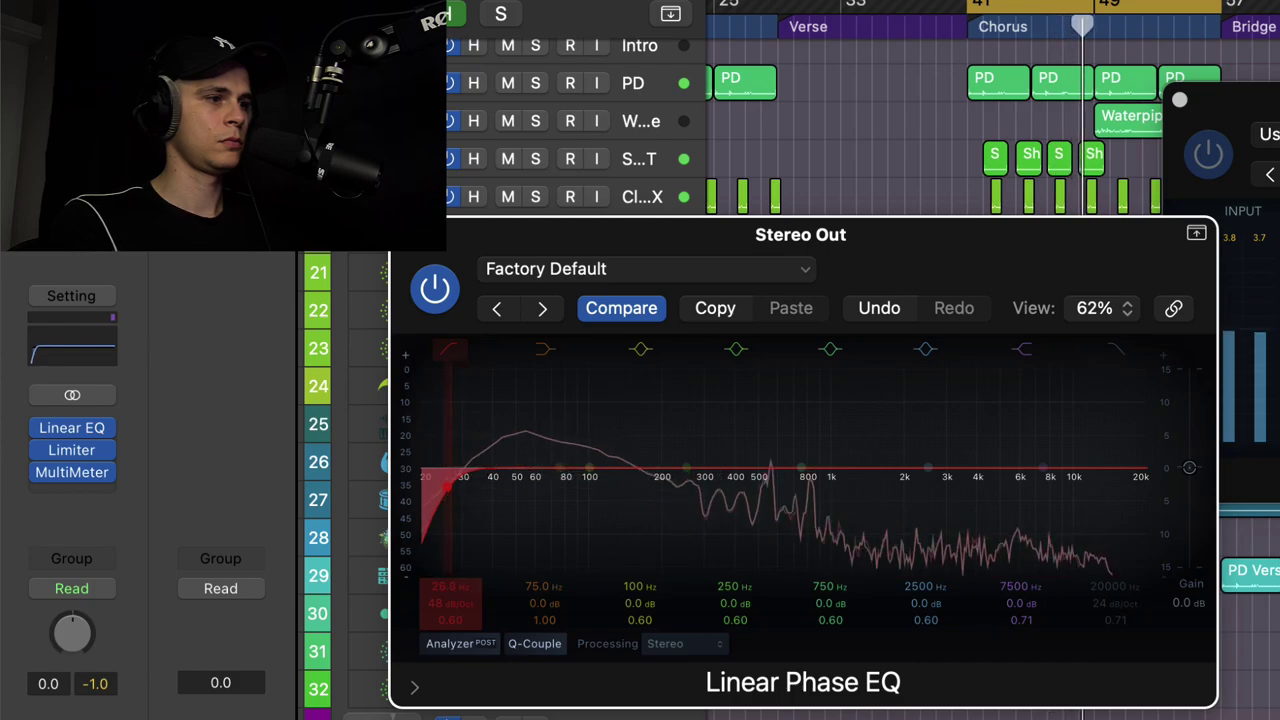
pyautogui.moveTo(455, 497); pyautogui.dragTo(452, 497)
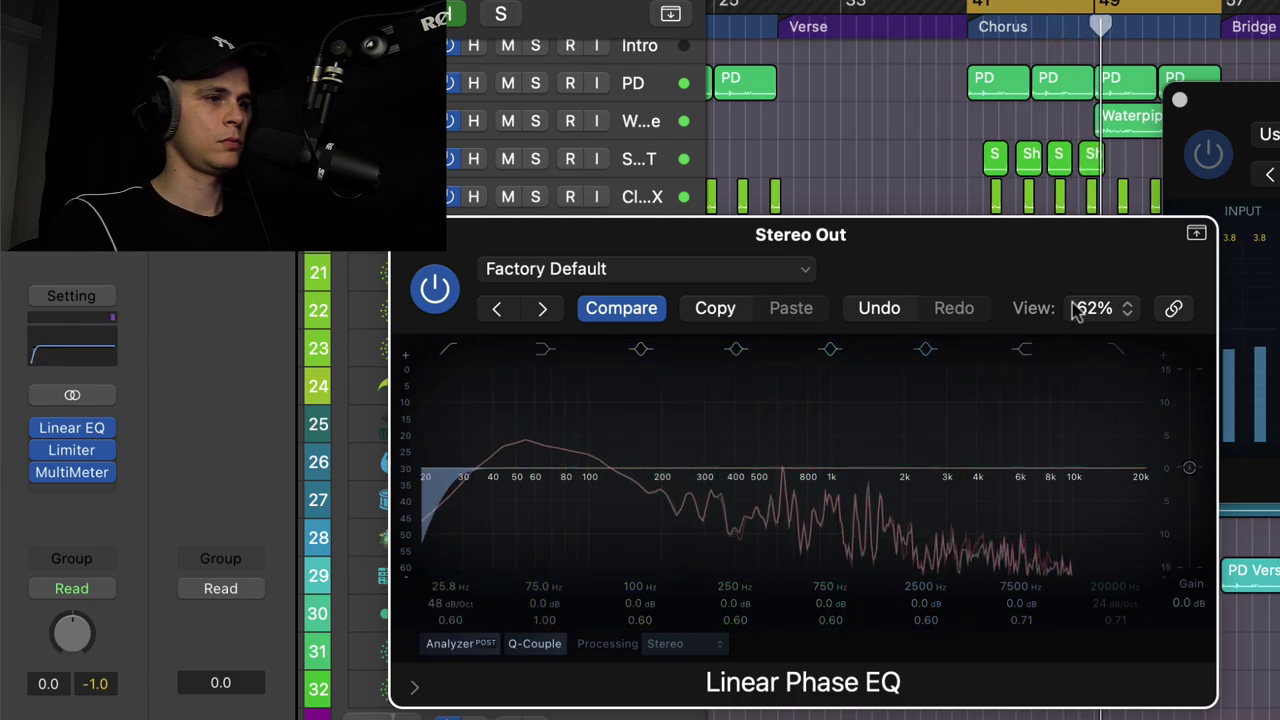
# Enable the EQ's high cut at 14600 Hz and set the low cut's slope to 36 dB/Oct
pyautogui.click(1115, 348)
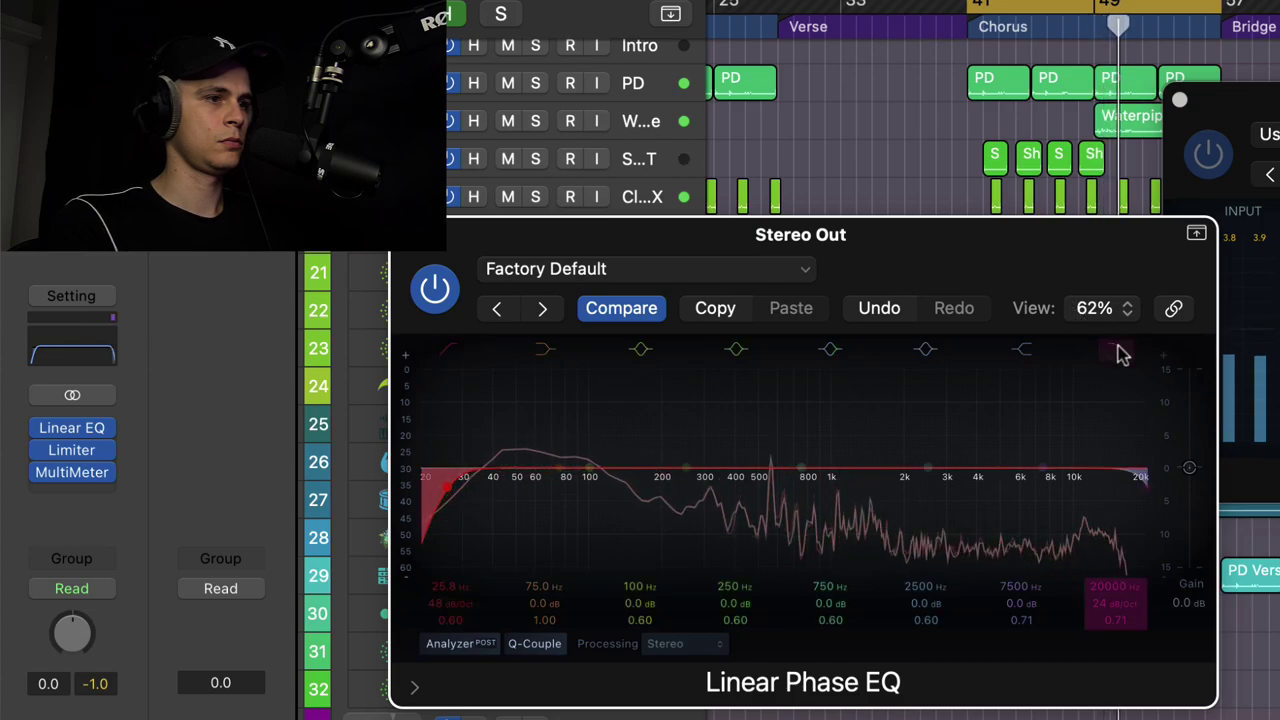
pyautogui.moveTo(1146, 490); pyautogui.dragTo(1104, 488)
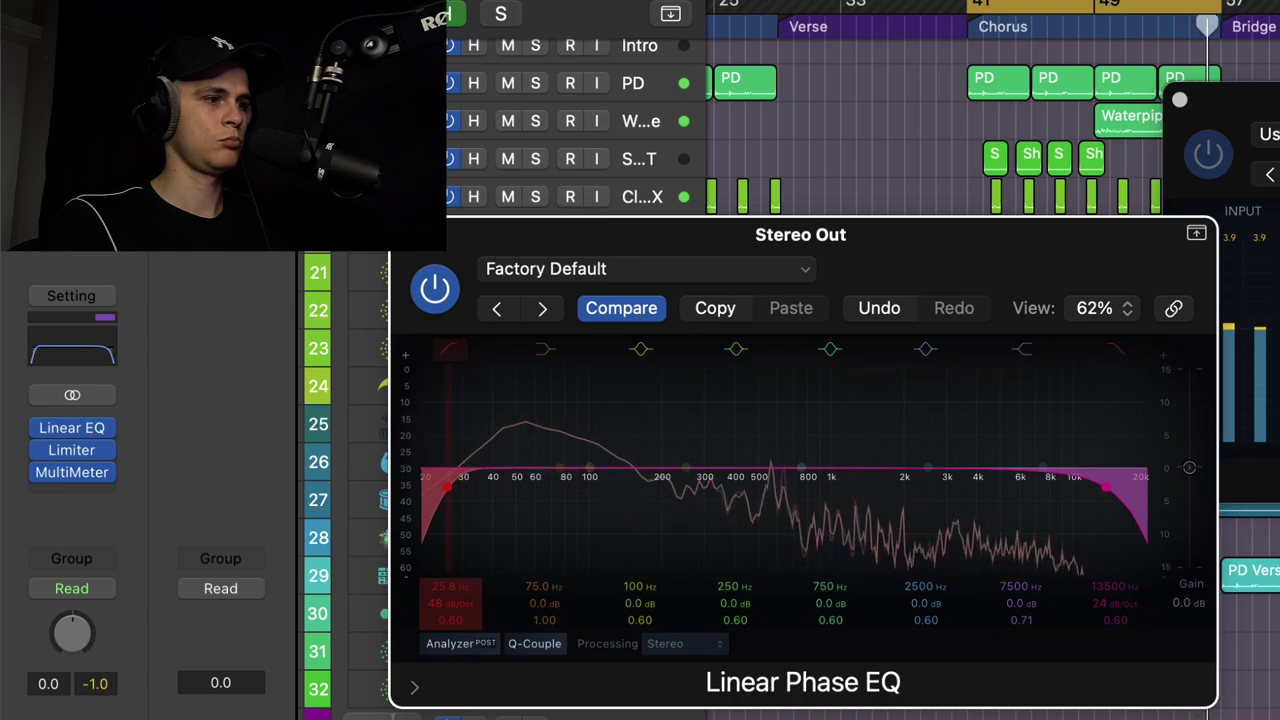
pyautogui.moveTo(440, 606); pyautogui.dragTo(440, 612)
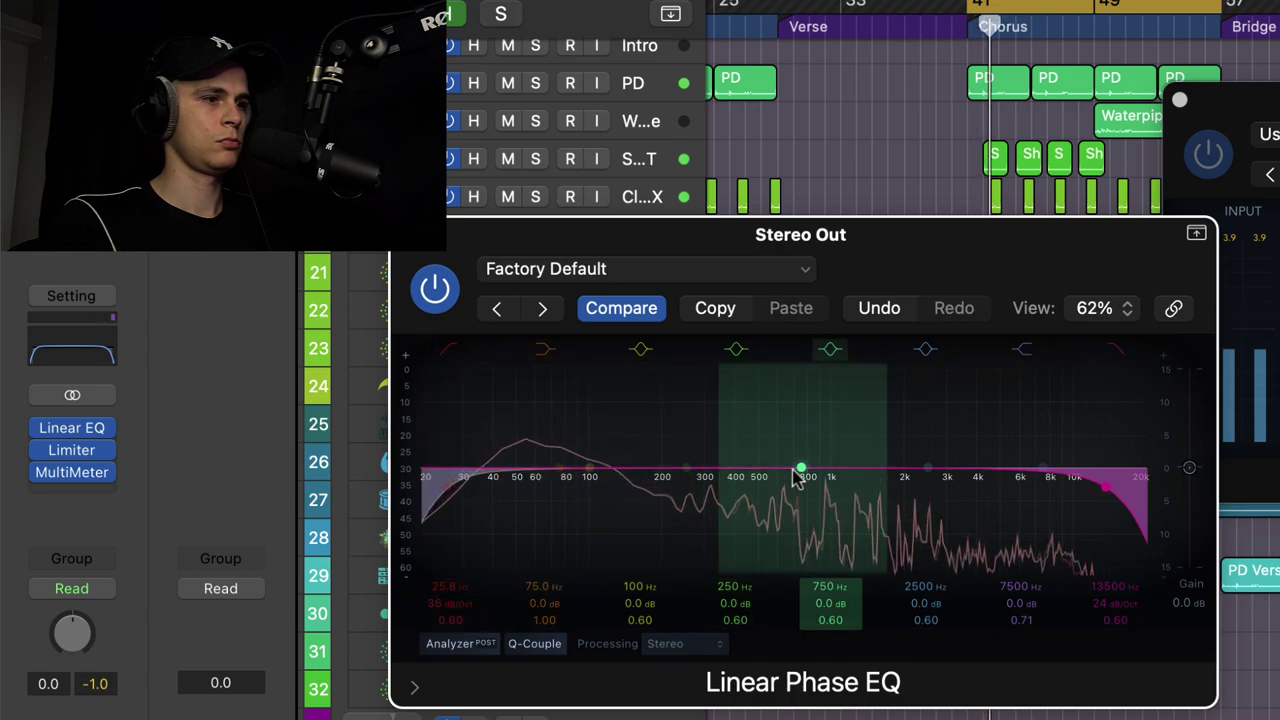
pyautogui.moveTo(1105, 492); pyautogui.dragTo(1111, 491)
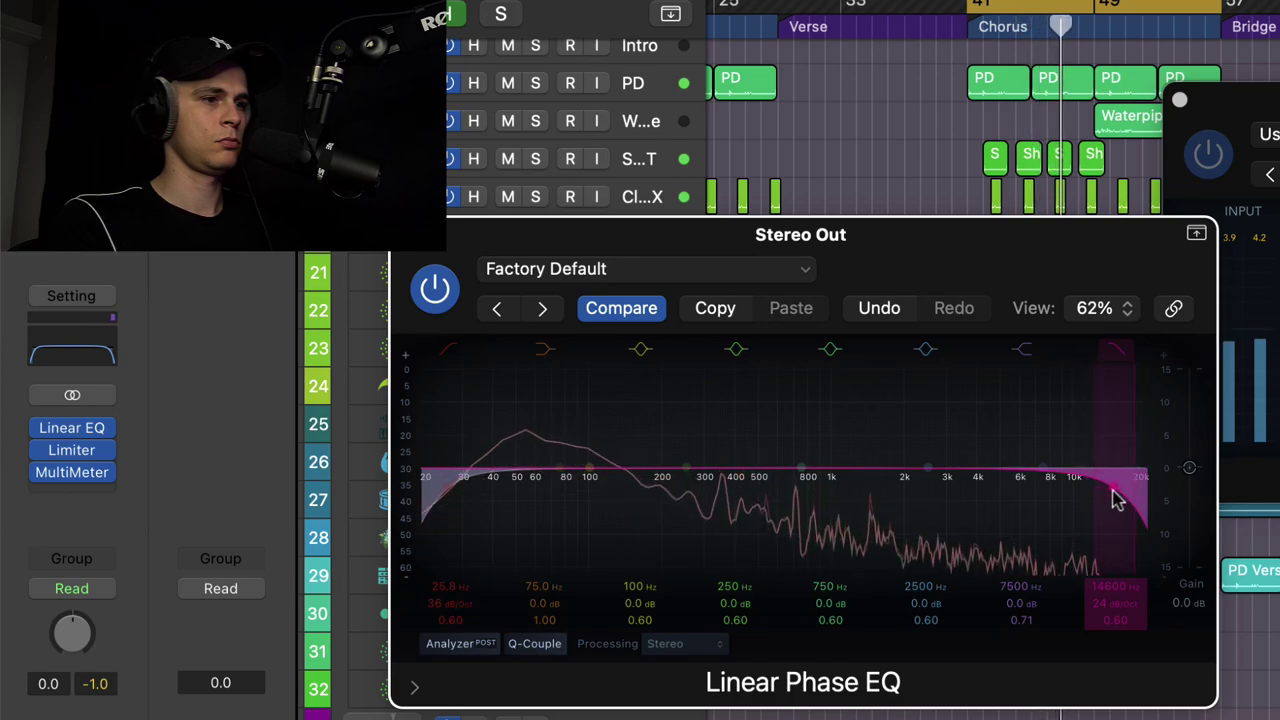
# Raise the Linear Phase EQ's high cut to 17100 Hz with a 0.64 Q
pyautogui.moveTo(1117, 500); pyautogui.dragTo(1132, 497)
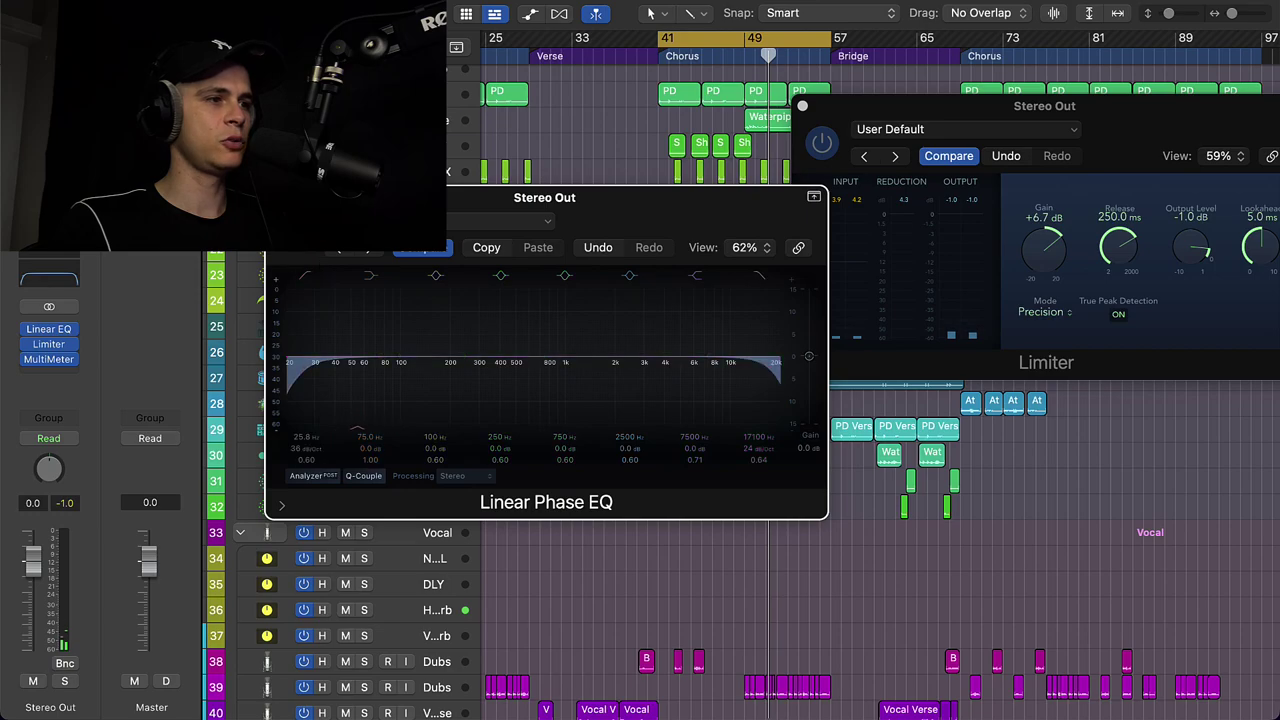
# Insert a Multipressor between the Linear Phase EQ and the Limiter on Stereo Out, and reposition its window
pyautogui.click(70, 340)
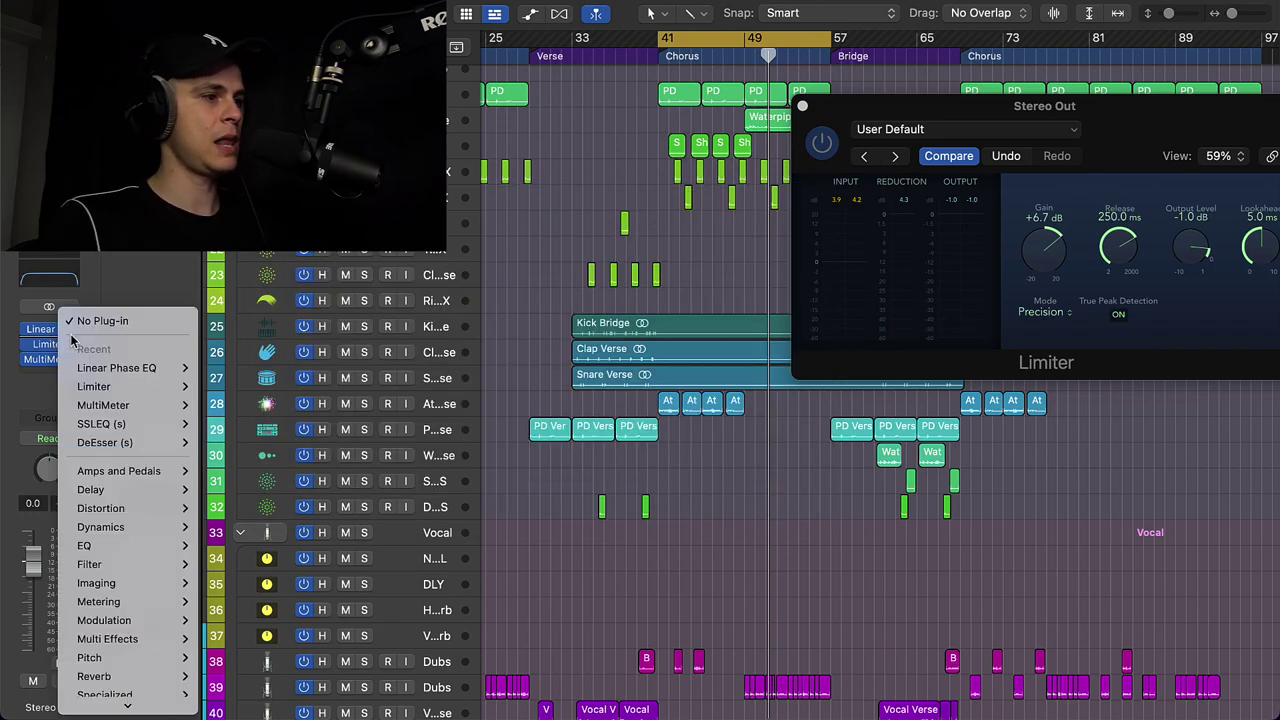
pyautogui.moveTo(133, 530)
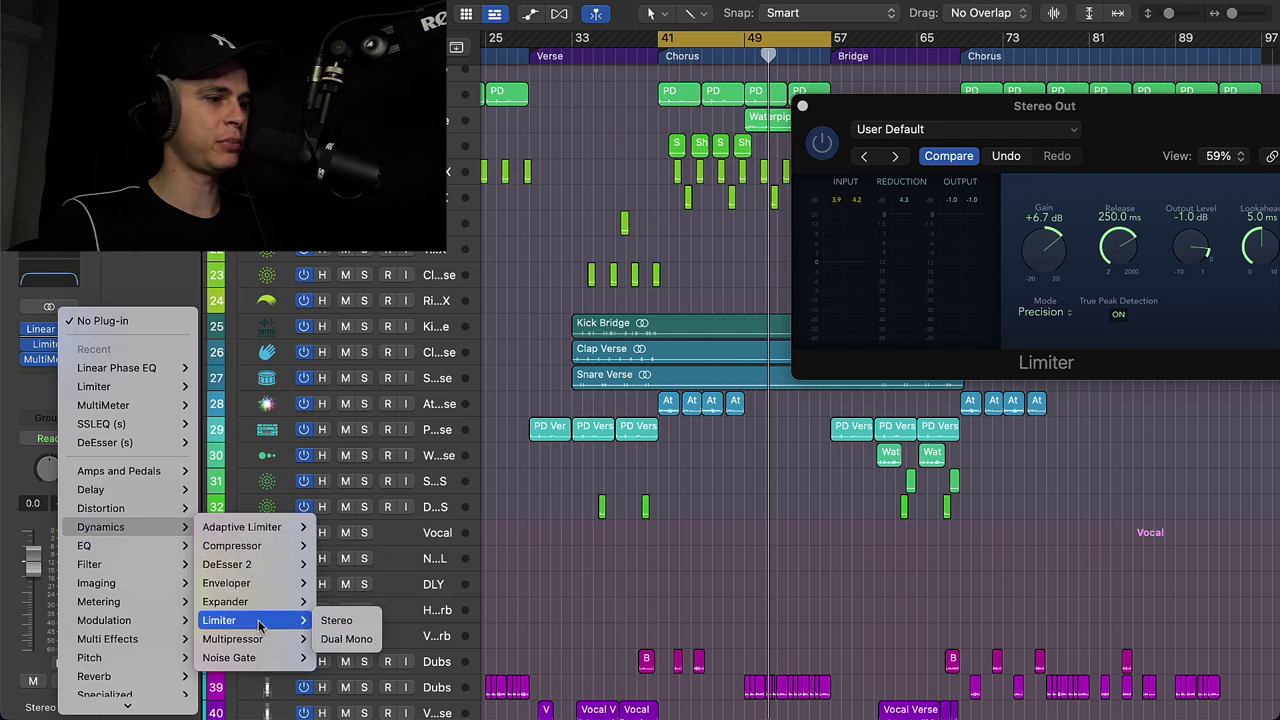
pyautogui.moveTo(297, 645)
pyautogui.click(340, 640)
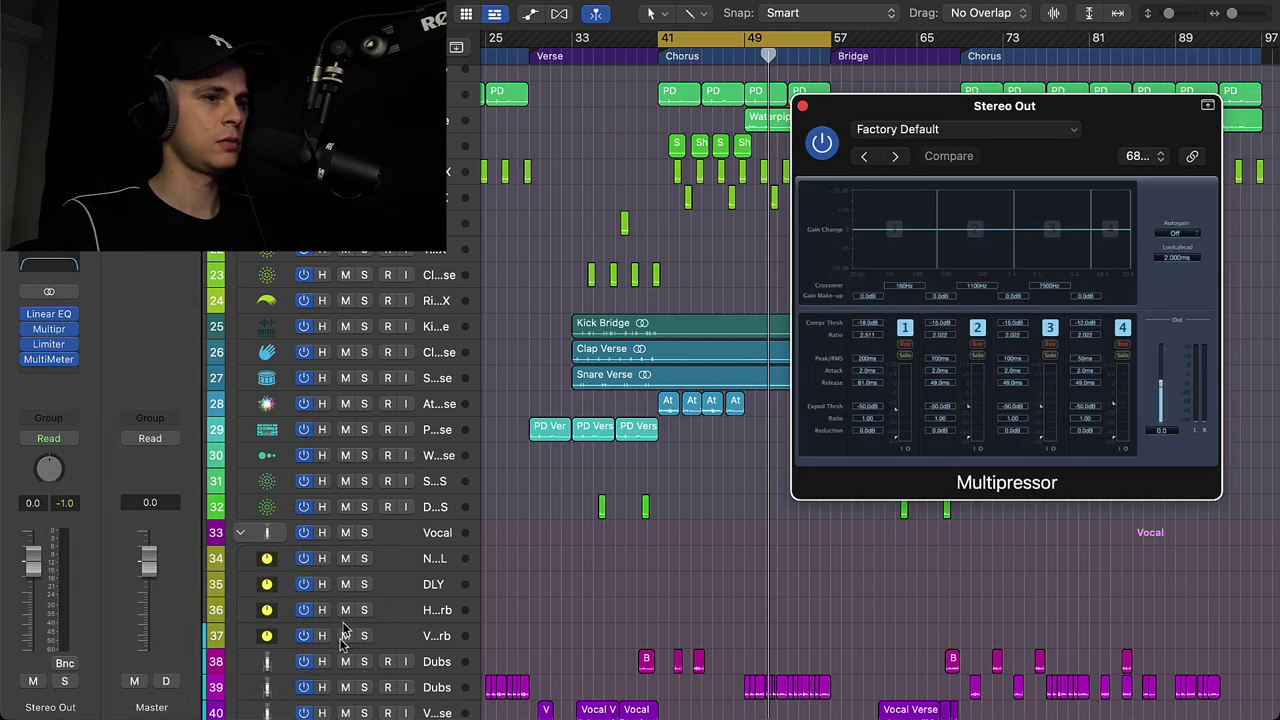
pyautogui.moveTo(1068, 115); pyautogui.dragTo(855, 110)
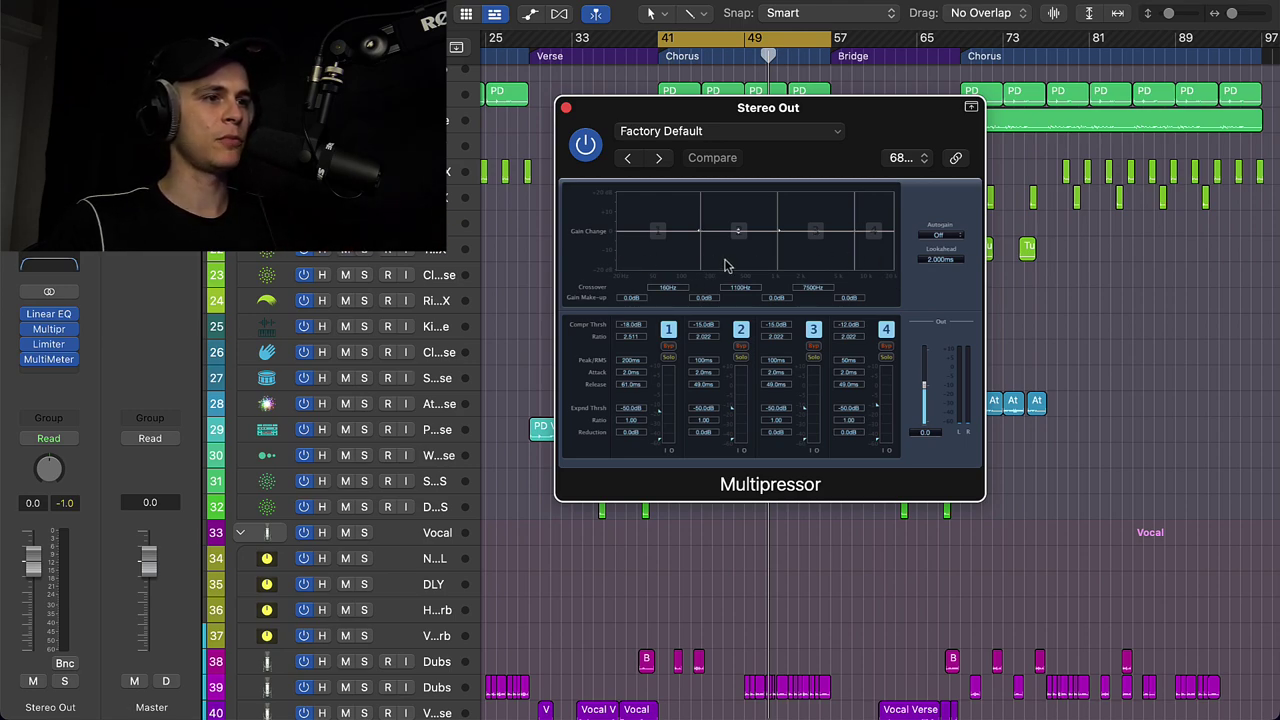
# Audition band 1 while setting the first crossover to 57 Hz and the second to 430 Hz, and set its compression threshold to -7 dB
pyautogui.moveTo(701, 262); pyautogui.dragTo(670, 278)
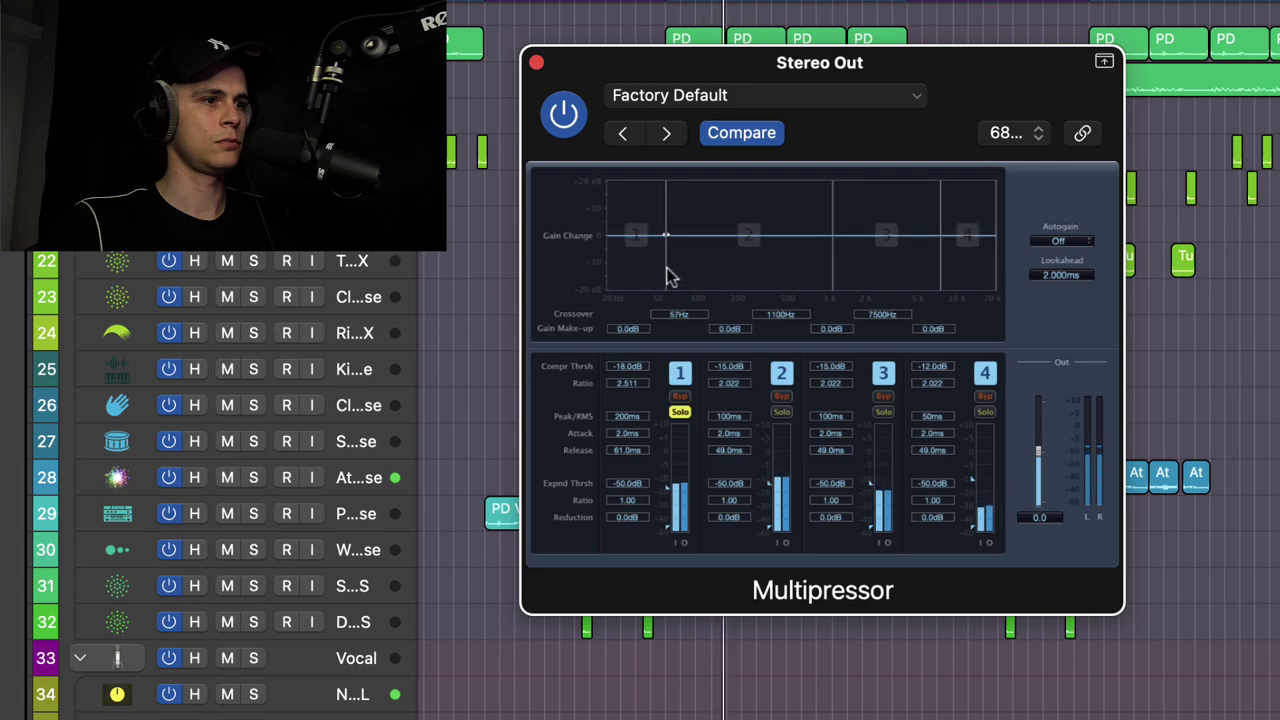
pyautogui.moveTo(831, 280); pyautogui.dragTo(783, 286)
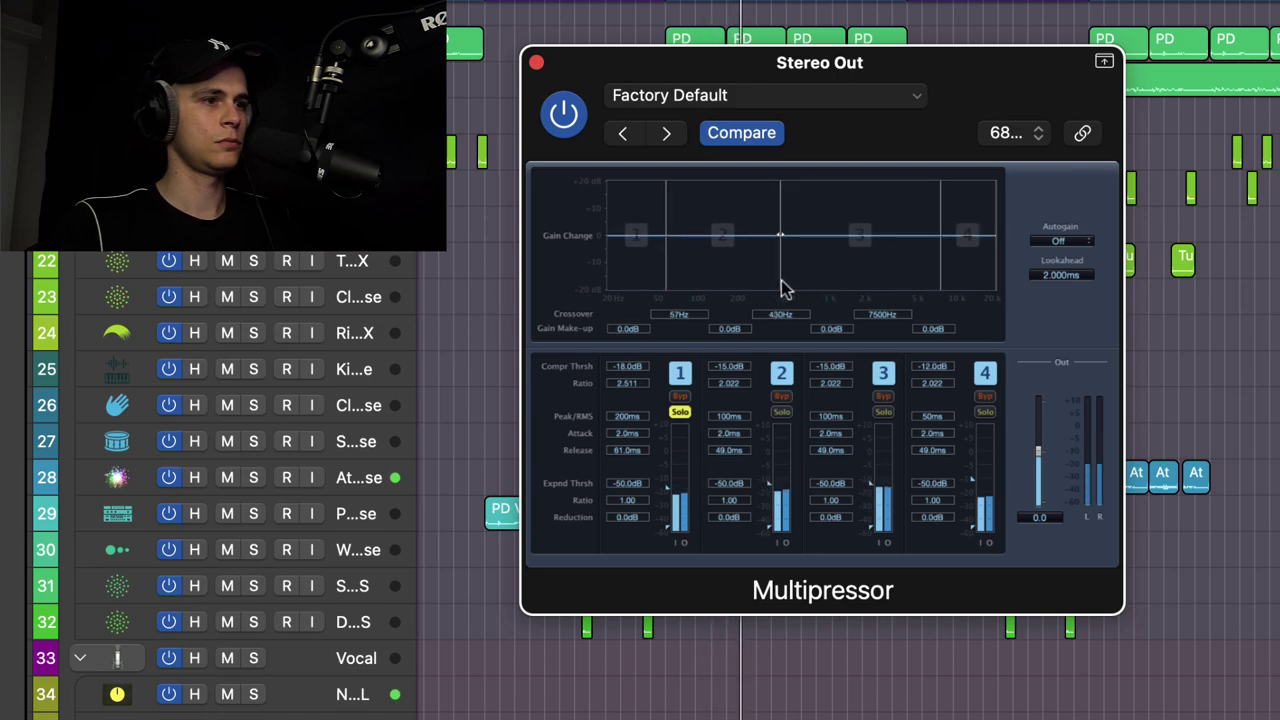
pyautogui.click(681, 412)
pyautogui.moveTo(680, 487)
pyautogui.mouseDown()
pyautogui.moveTo(666, 490)
pyautogui.moveTo(668, 478)
pyautogui.mouseUp()
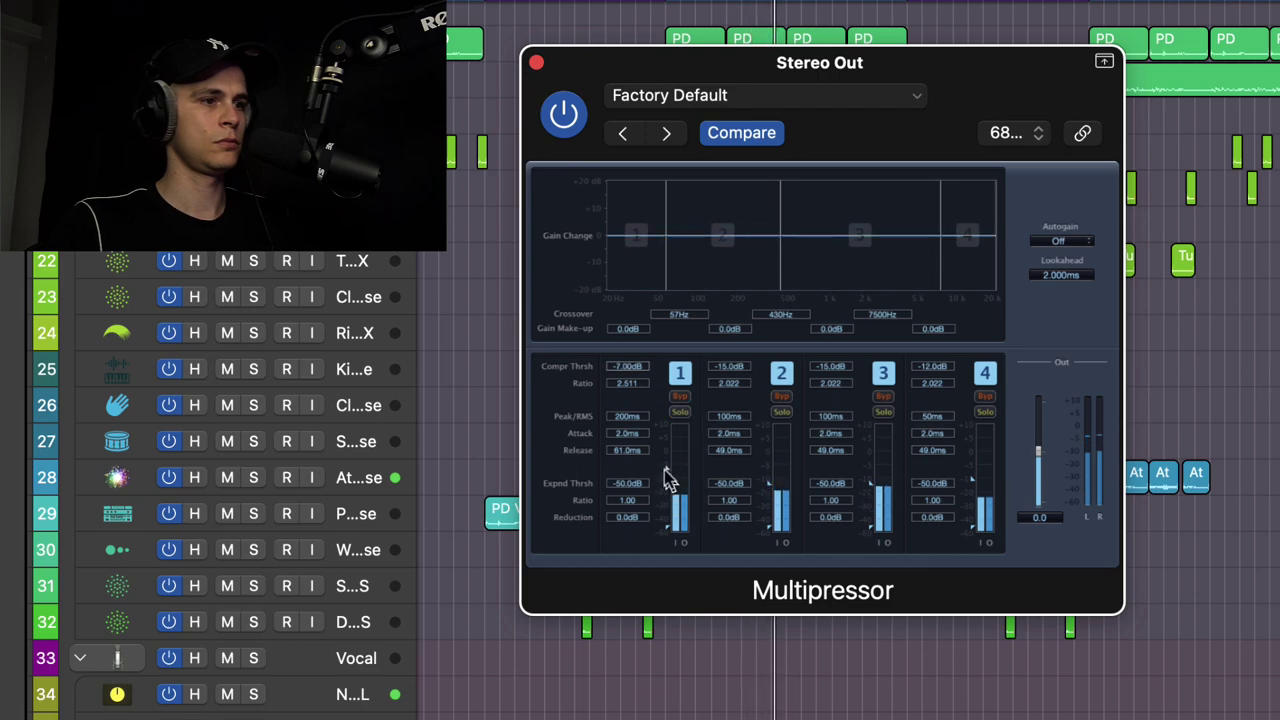
# Audition bands 2, 3 and 4 in turn, setting the second crossover to 520 Hz and the third to 4700 Hz
pyautogui.click(781, 412)
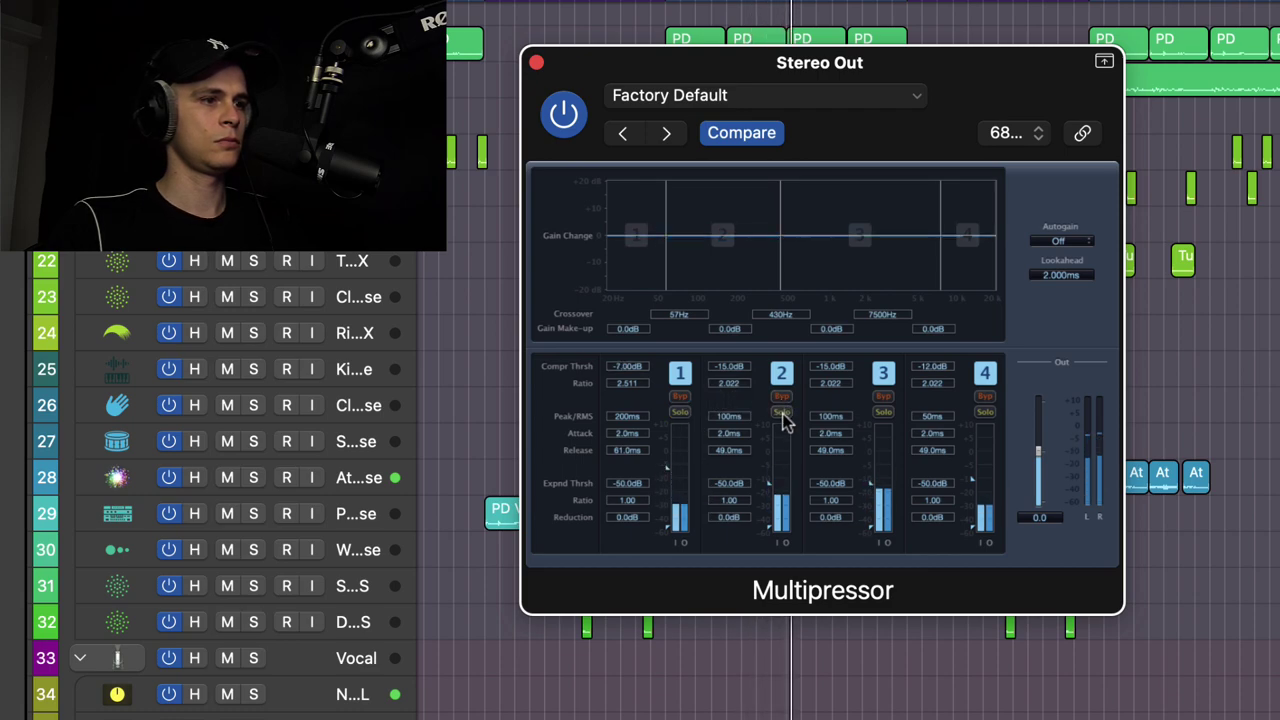
pyautogui.moveTo(781, 258); pyautogui.dragTo(791, 254)
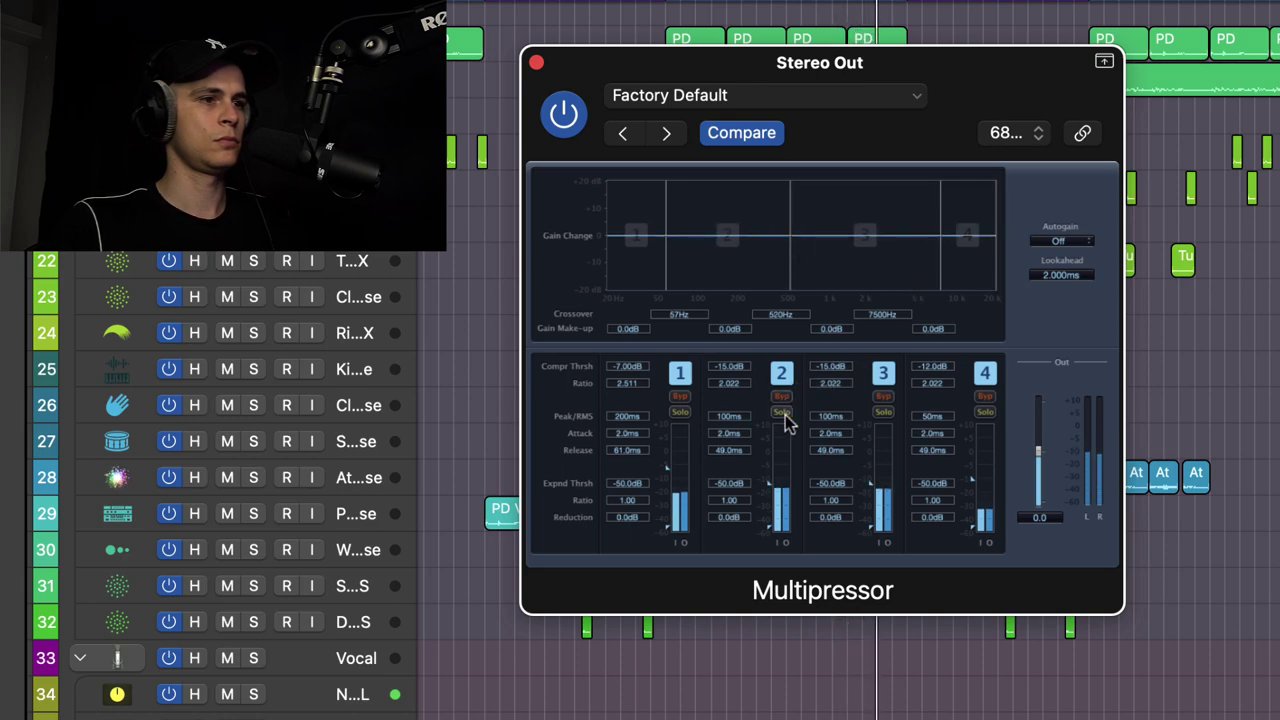
pyautogui.click(885, 412)
pyautogui.moveTo(943, 277); pyautogui.dragTo(917, 273)
pyautogui.click(884, 412)
pyautogui.click(985, 412)
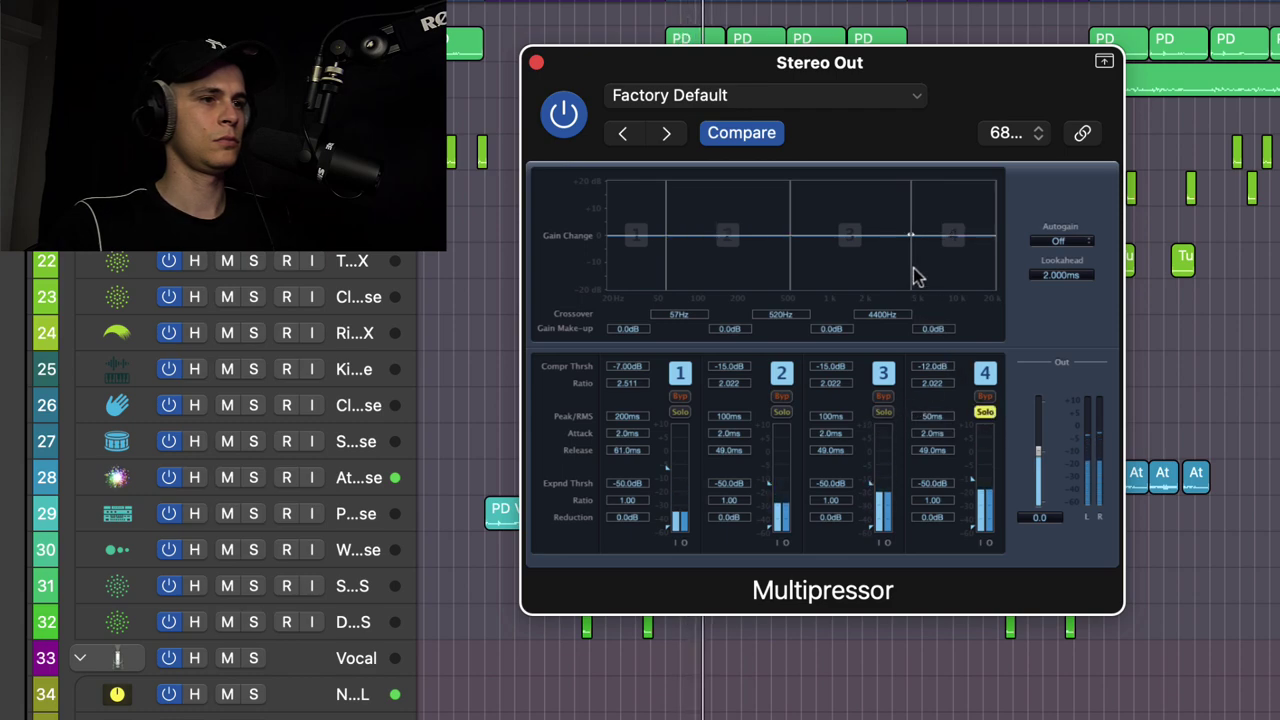
pyautogui.moveTo(918, 277); pyautogui.dragTo(920, 277)
pyautogui.click(985, 412)
# Solo band 2 to set its compression threshold to -17.5 dB, release to 61 ms and lower crossover to 76 Hz, and unsolo it
pyautogui.click(781, 412)
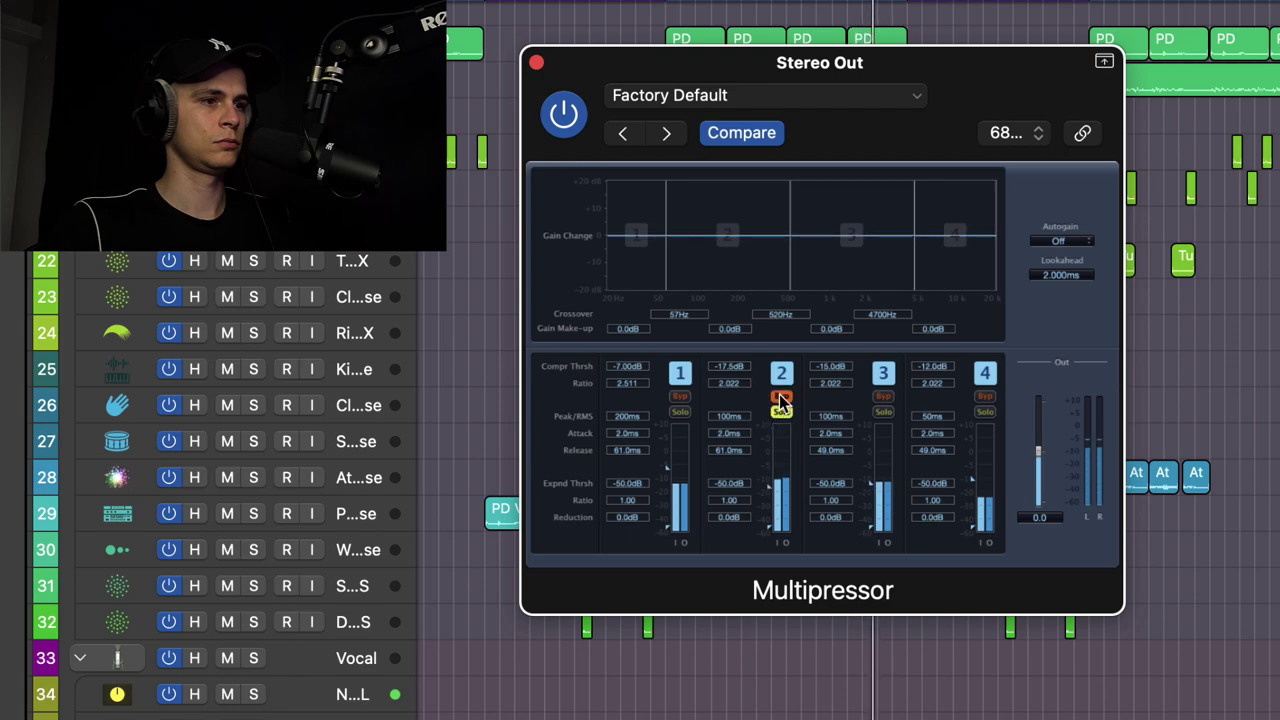
pyautogui.moveTo(670, 290); pyautogui.dragTo(690, 287)
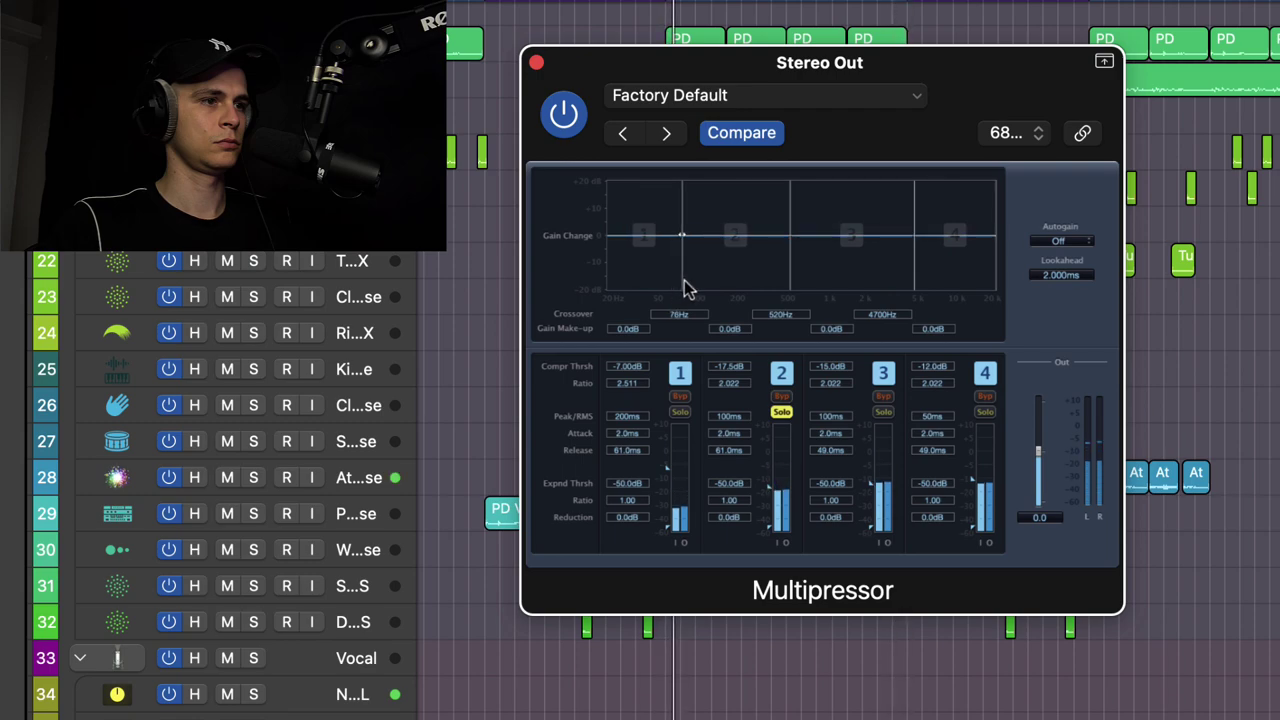
pyautogui.click(782, 413)
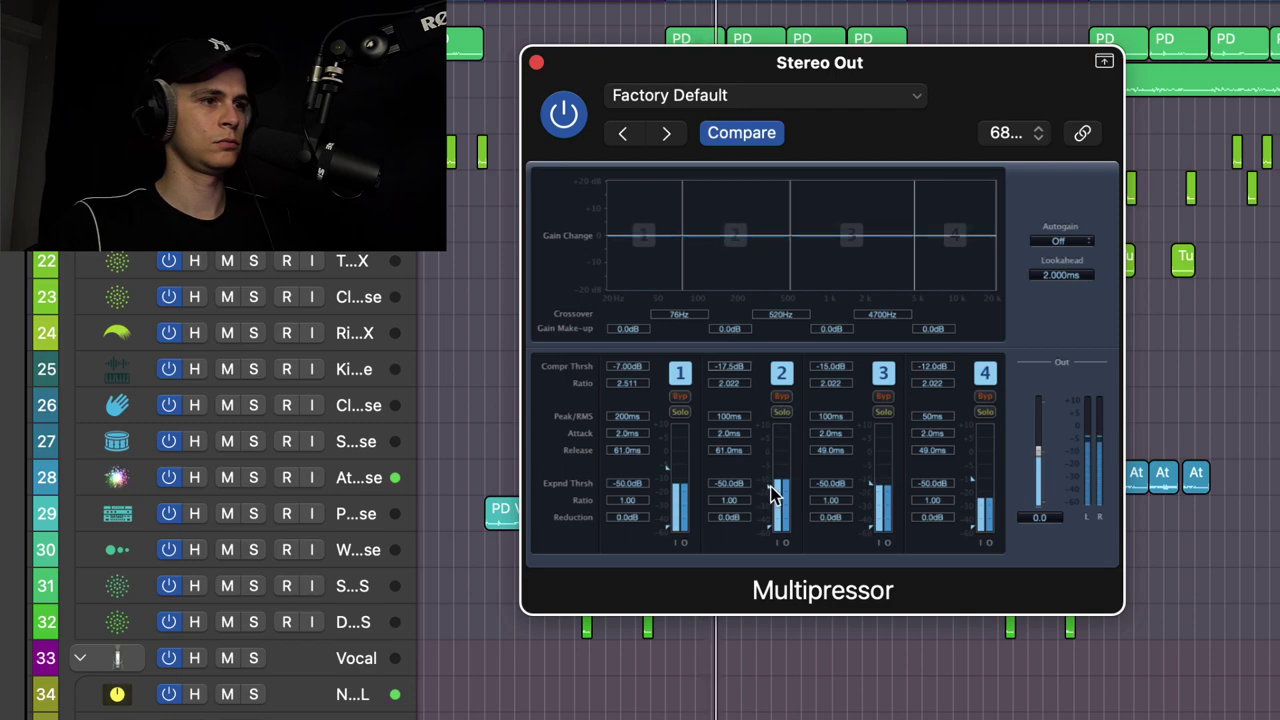
# Solo band 3, set its attack to 74 ms and compression threshold to -21.5 dB, and unsolo it
pyautogui.click(882, 412)
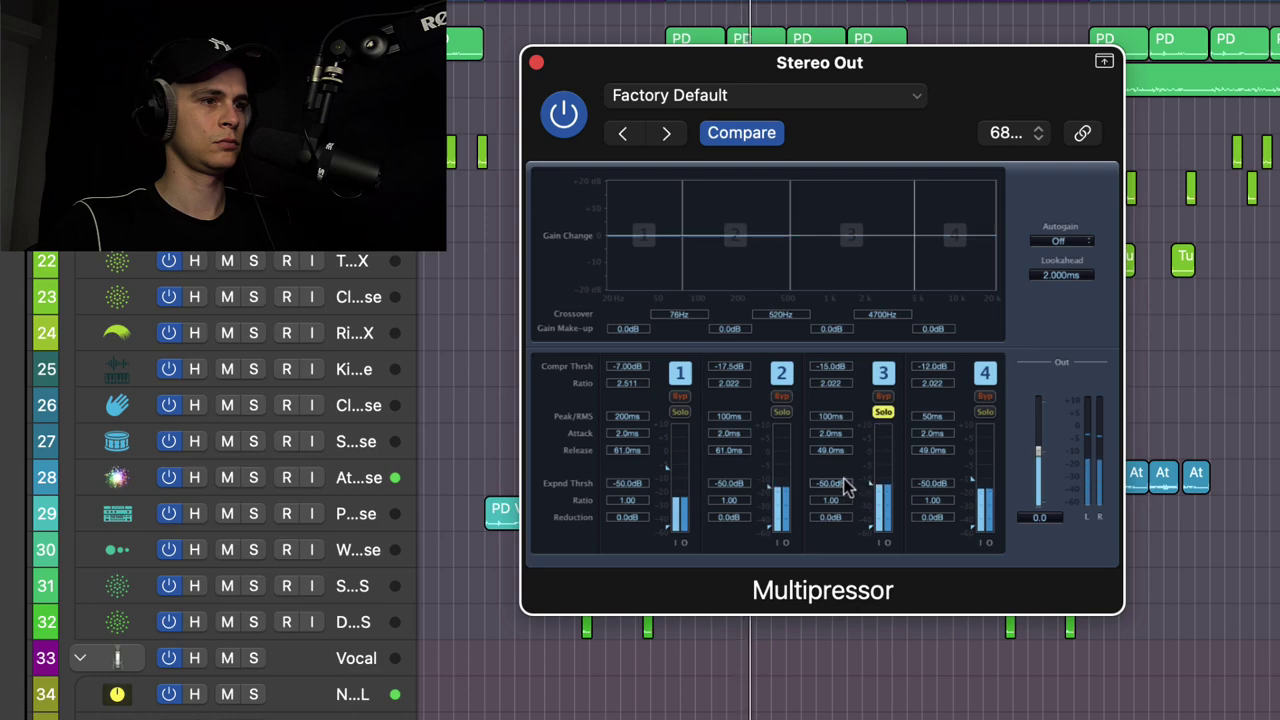
pyautogui.moveTo(832, 435); pyautogui.dragTo(843, 395)
pyautogui.moveTo(845, 383); pyautogui.dragTo(857, 409)
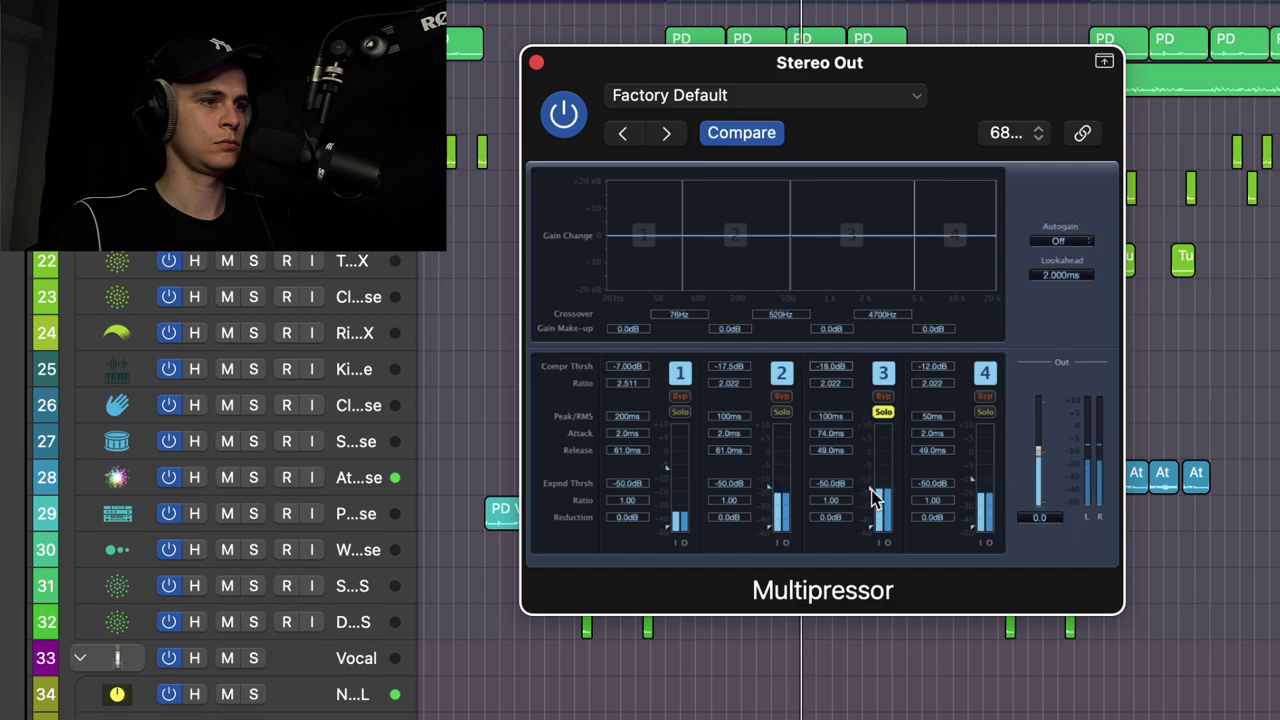
pyautogui.moveTo(871, 492); pyautogui.dragTo(872, 494)
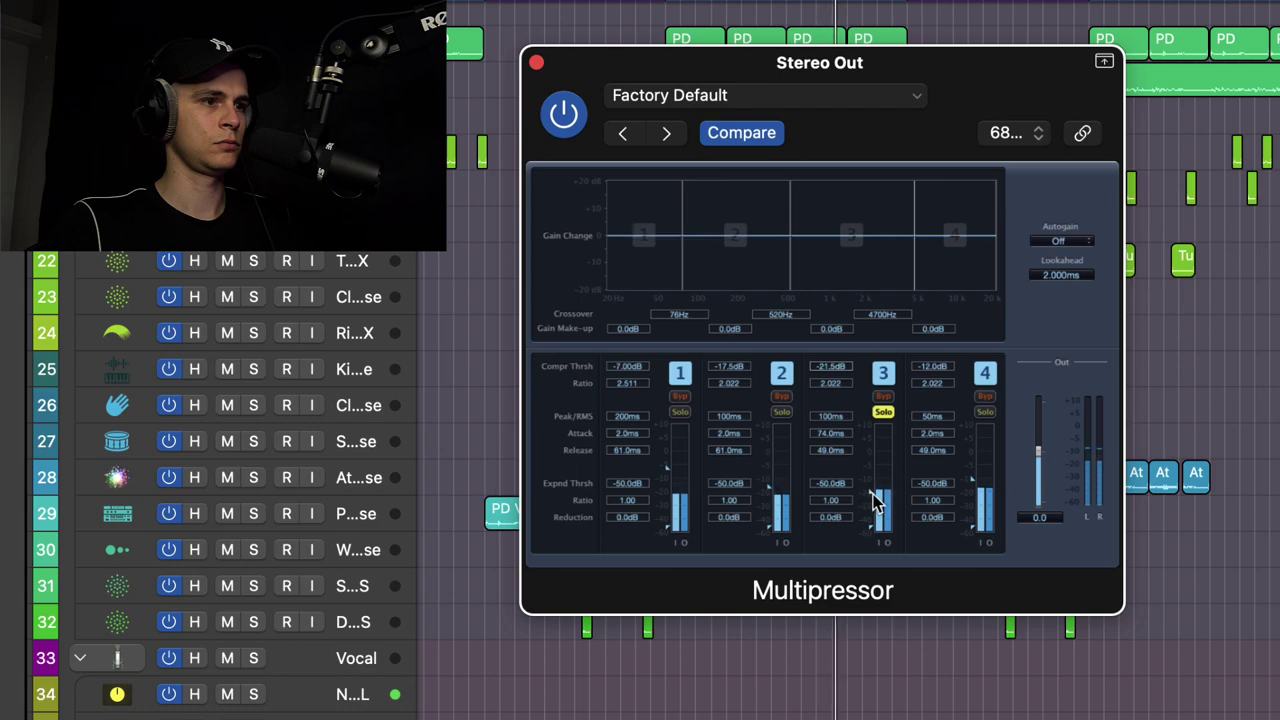
pyautogui.click(882, 412)
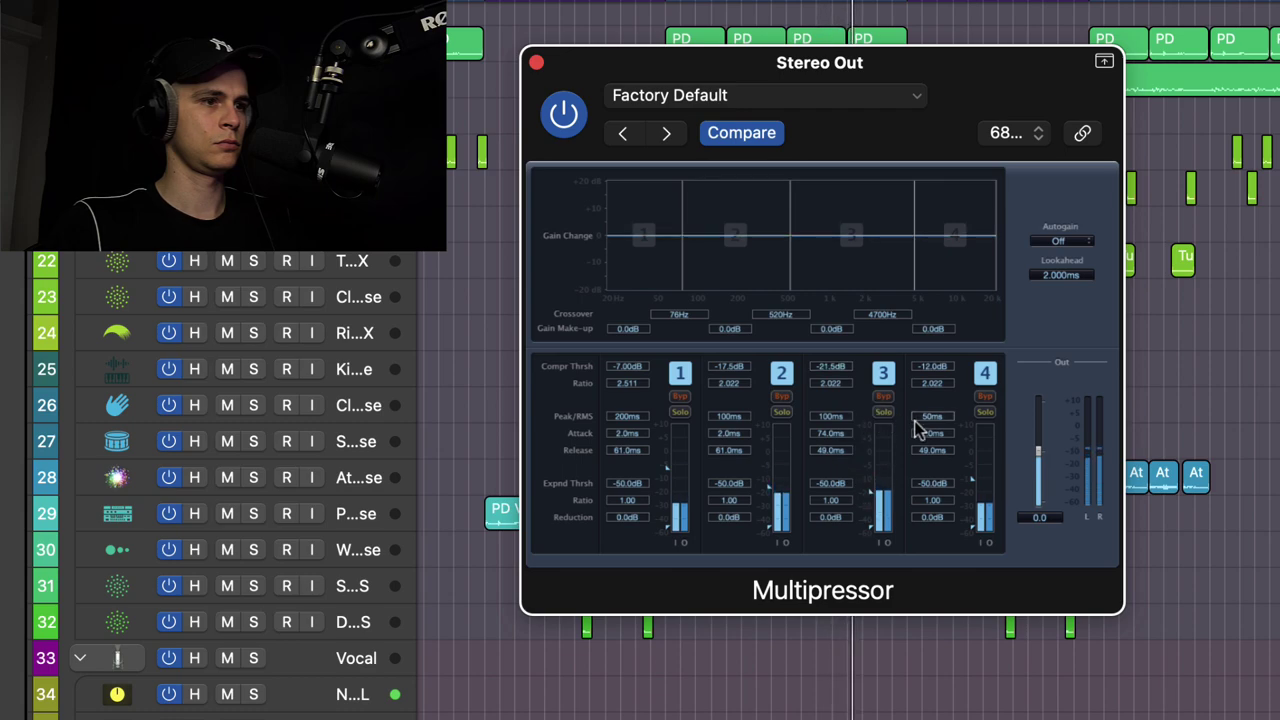
# Solo band 4 to set its compression threshold to -29 dB, attack to 5 ms and release to 24 ms, and unsolo it
pyautogui.click(985, 412)
pyautogui.moveTo(971, 491)
pyautogui.mouseDown()
pyautogui.moveTo(976, 516)
pyautogui.moveTo(976, 499)
pyautogui.mouseUp()
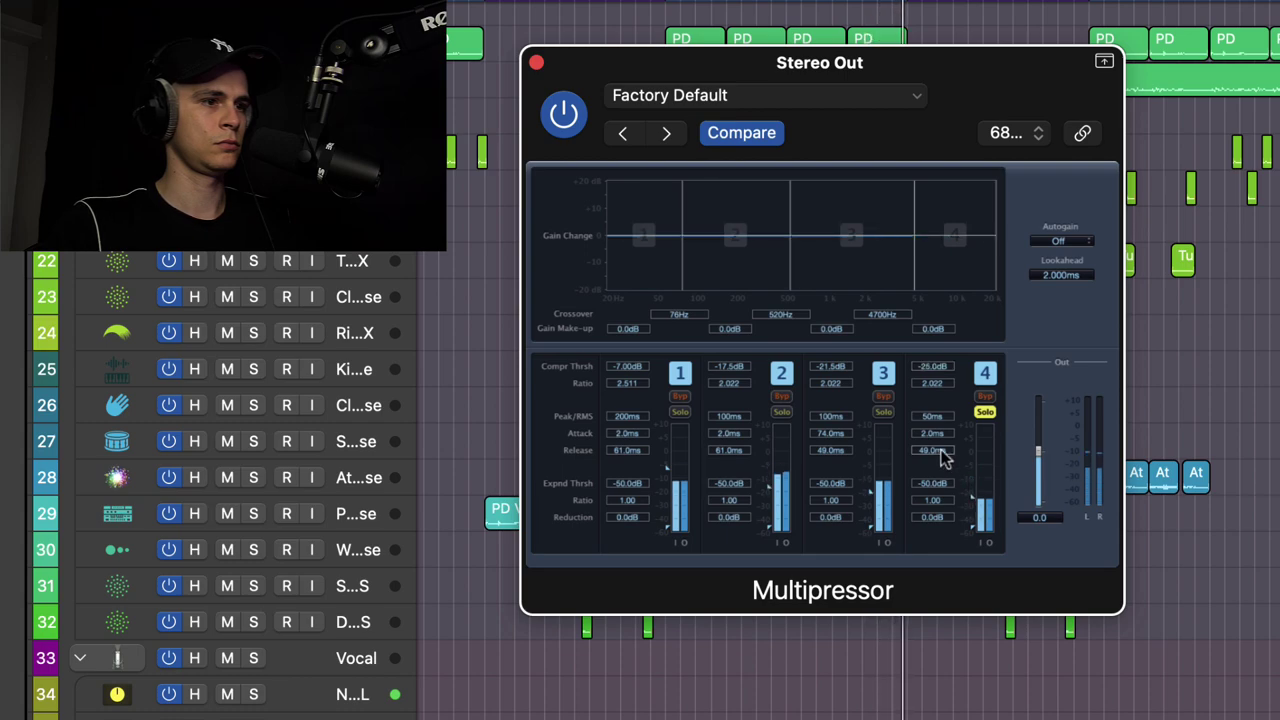
pyautogui.moveTo(931, 434); pyautogui.dragTo(935, 440)
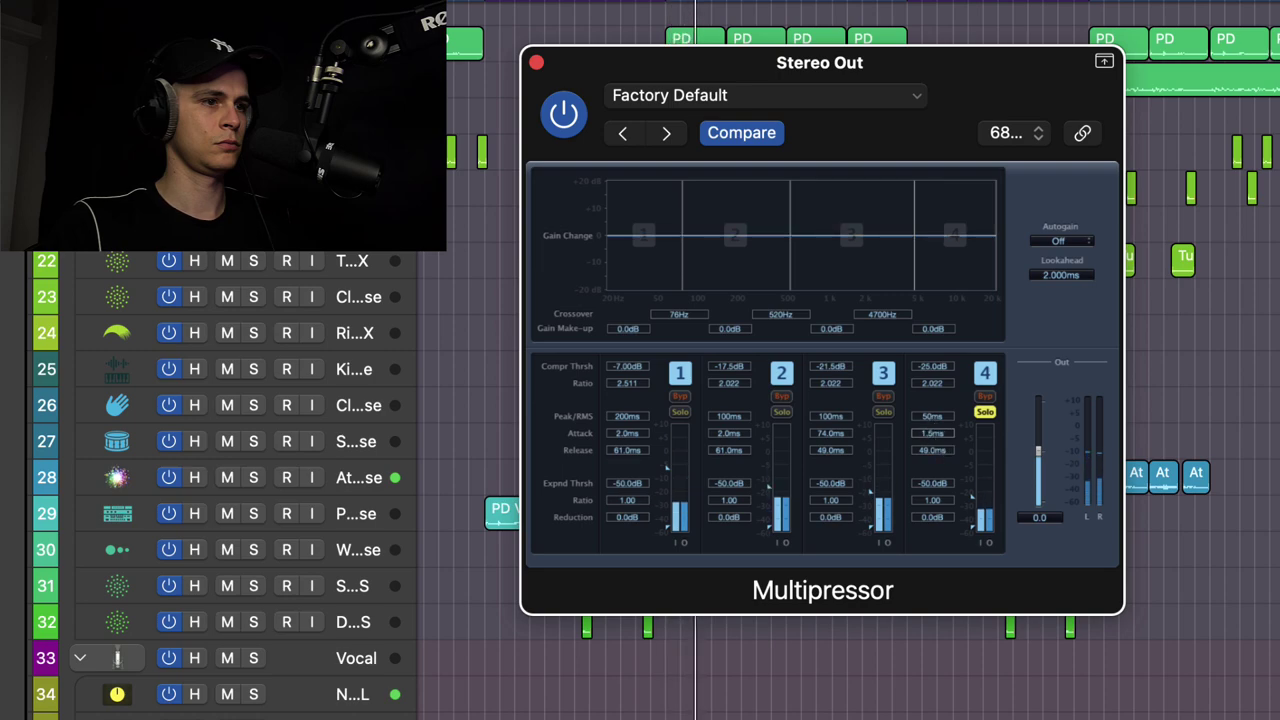
pyautogui.moveTo(943, 456); pyautogui.dragTo(952, 485)
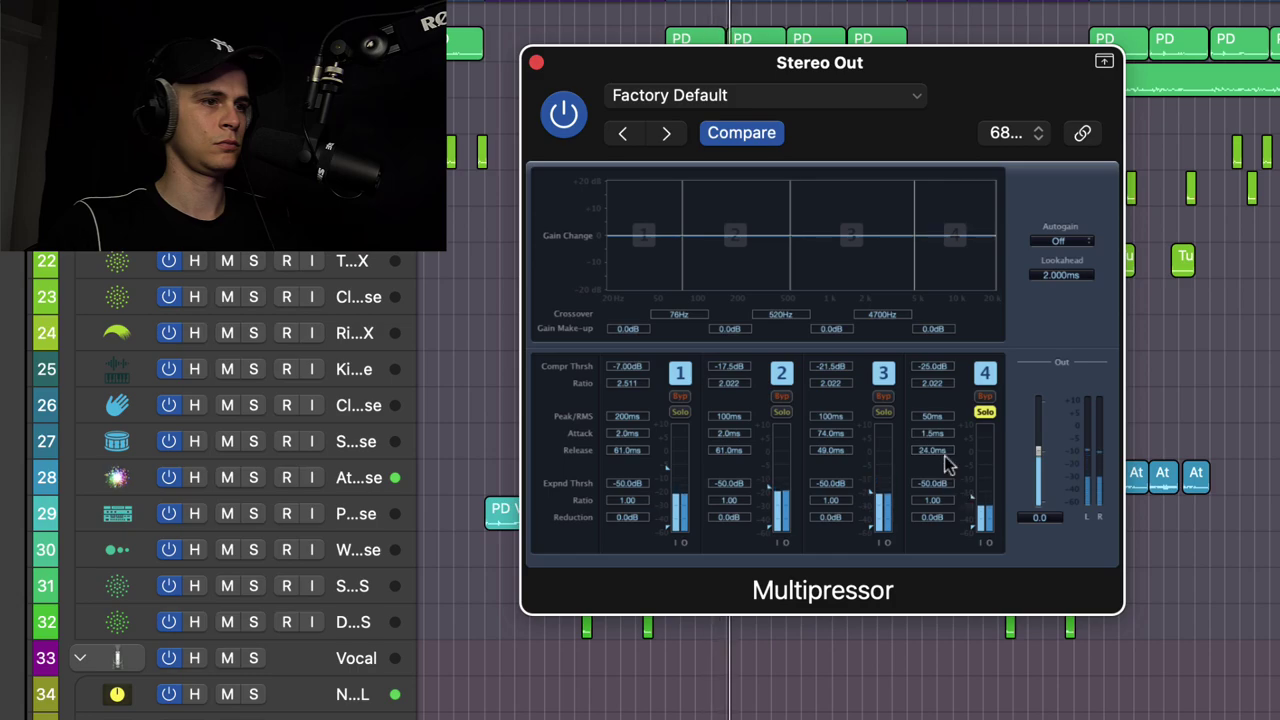
pyautogui.moveTo(933, 433); pyautogui.dragTo(934, 426)
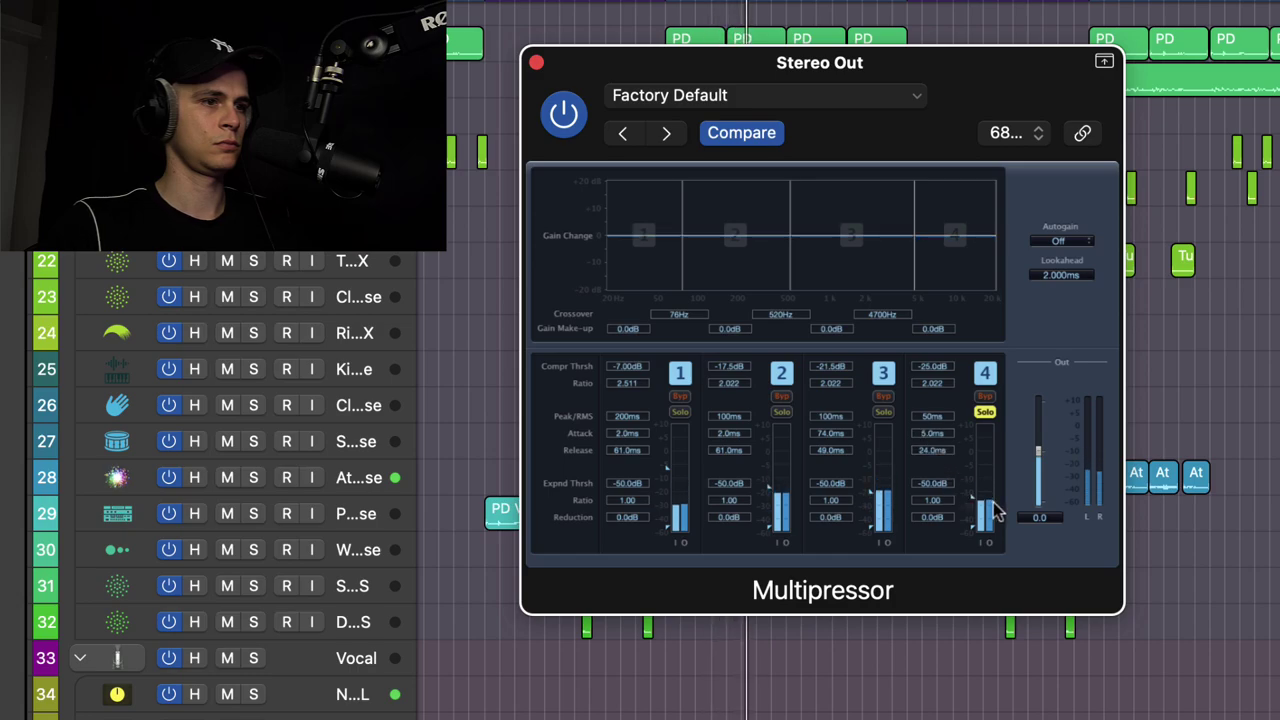
pyautogui.moveTo(977, 505); pyautogui.dragTo(978, 504)
pyautogui.click(985, 412)
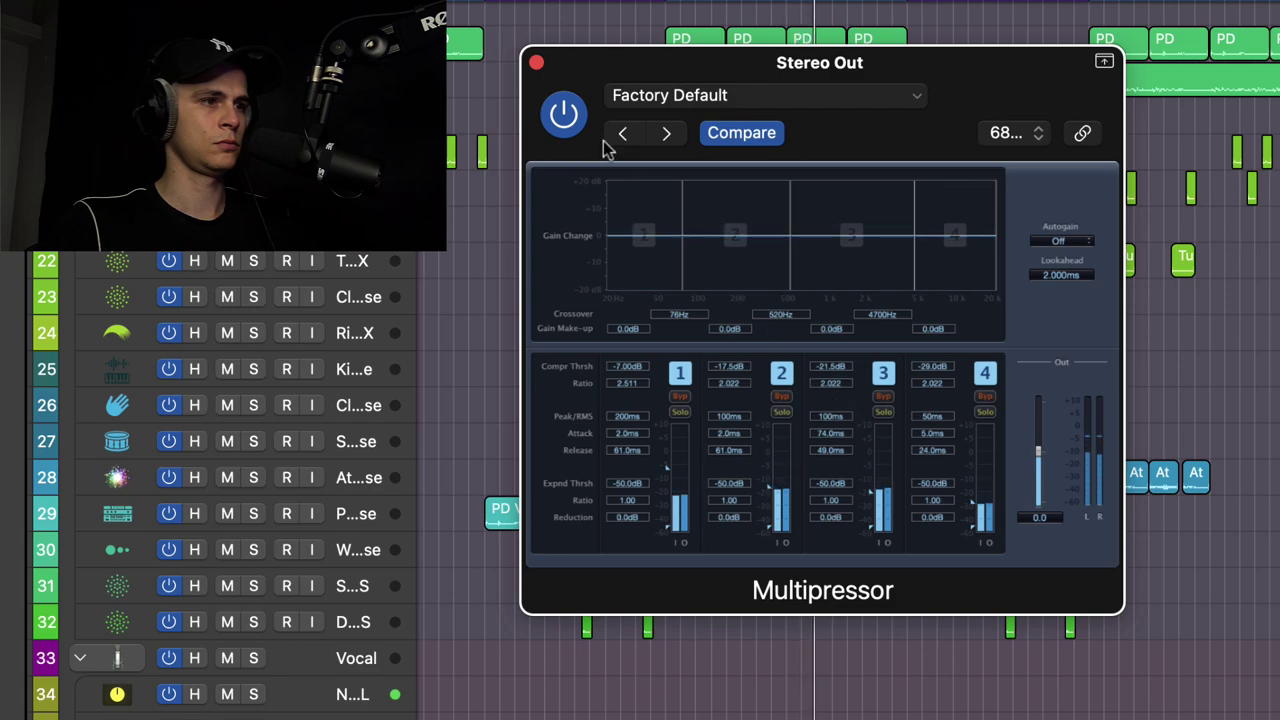
# Compare the mix with the Multipressor bypassed and enabled, and close its window
pyautogui.click(566, 116)
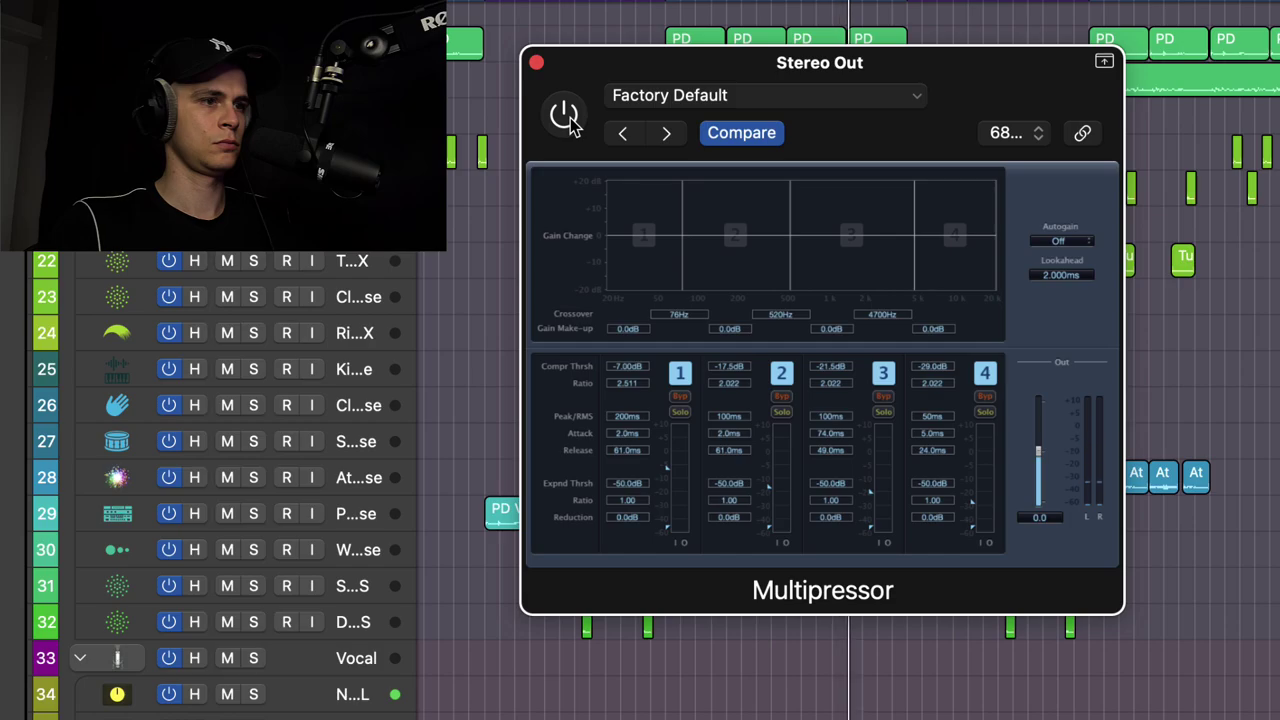
pyautogui.click(566, 116)
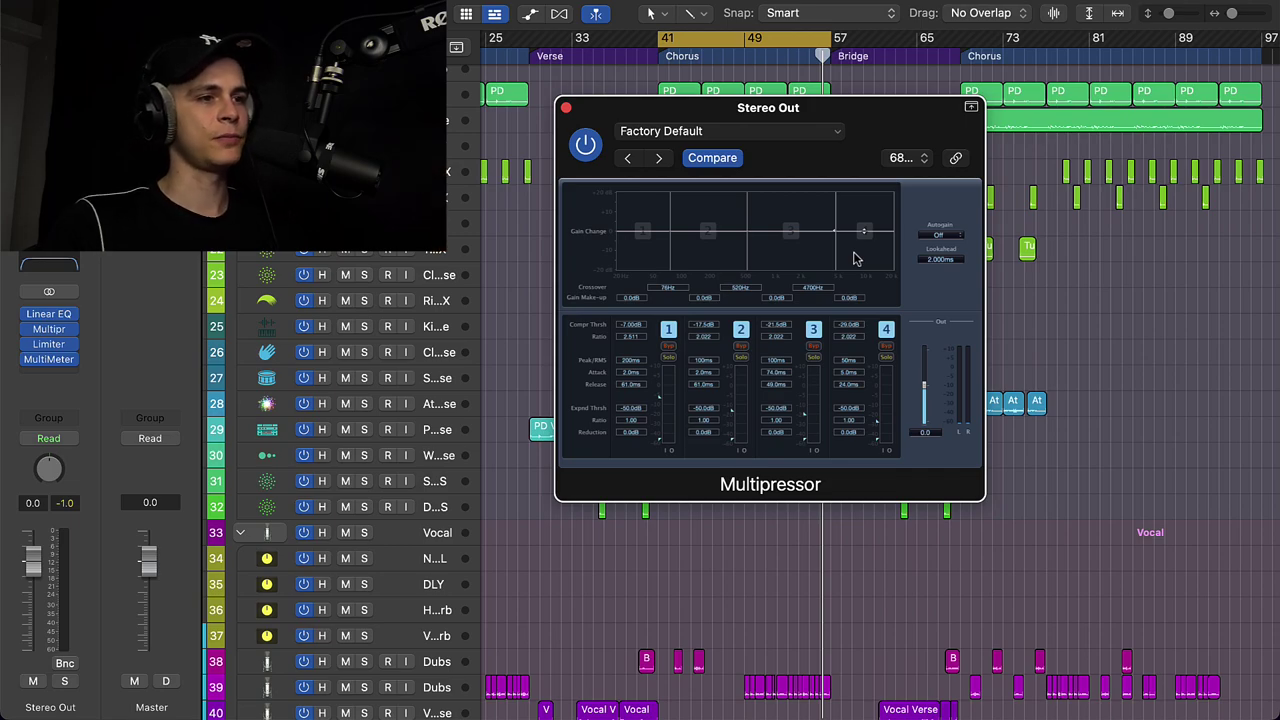
pyautogui.click(563, 104)
# Insert an Exciter between the Multipressor and the Limiter on Stereo Out
pyautogui.click(48, 374)
pyautogui.moveTo(155, 527)
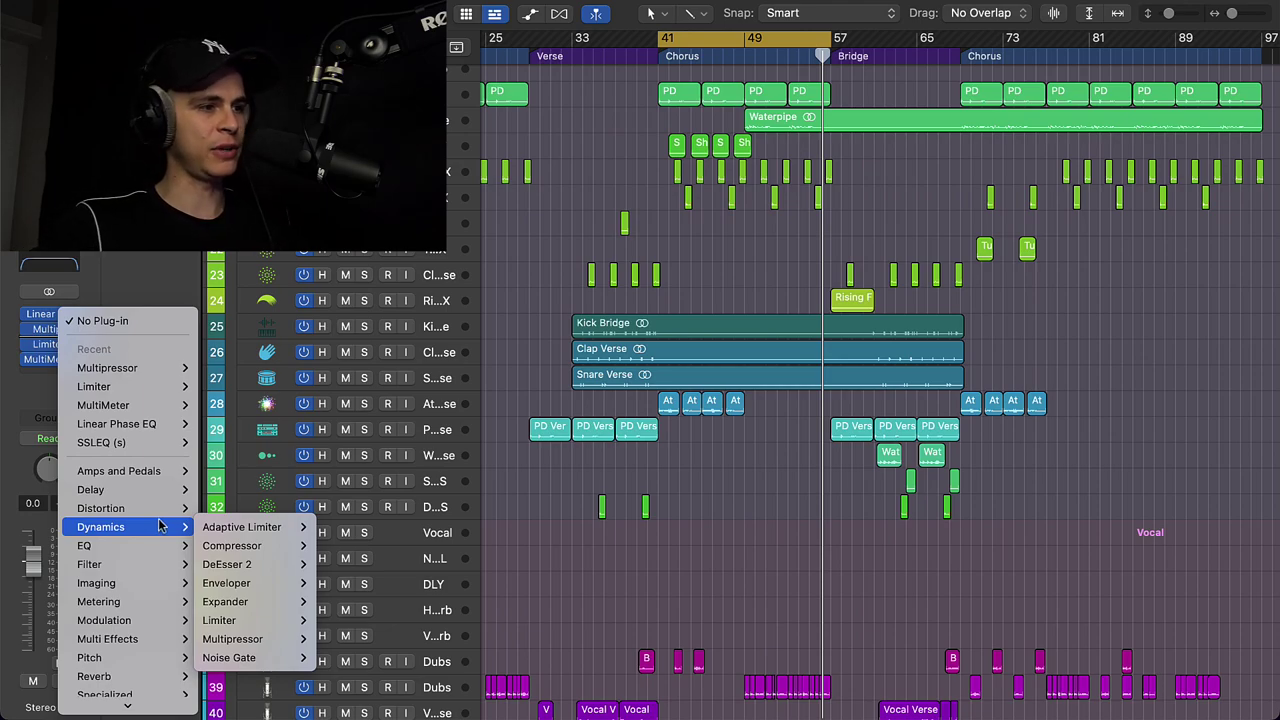
pyautogui.click(240, 650)
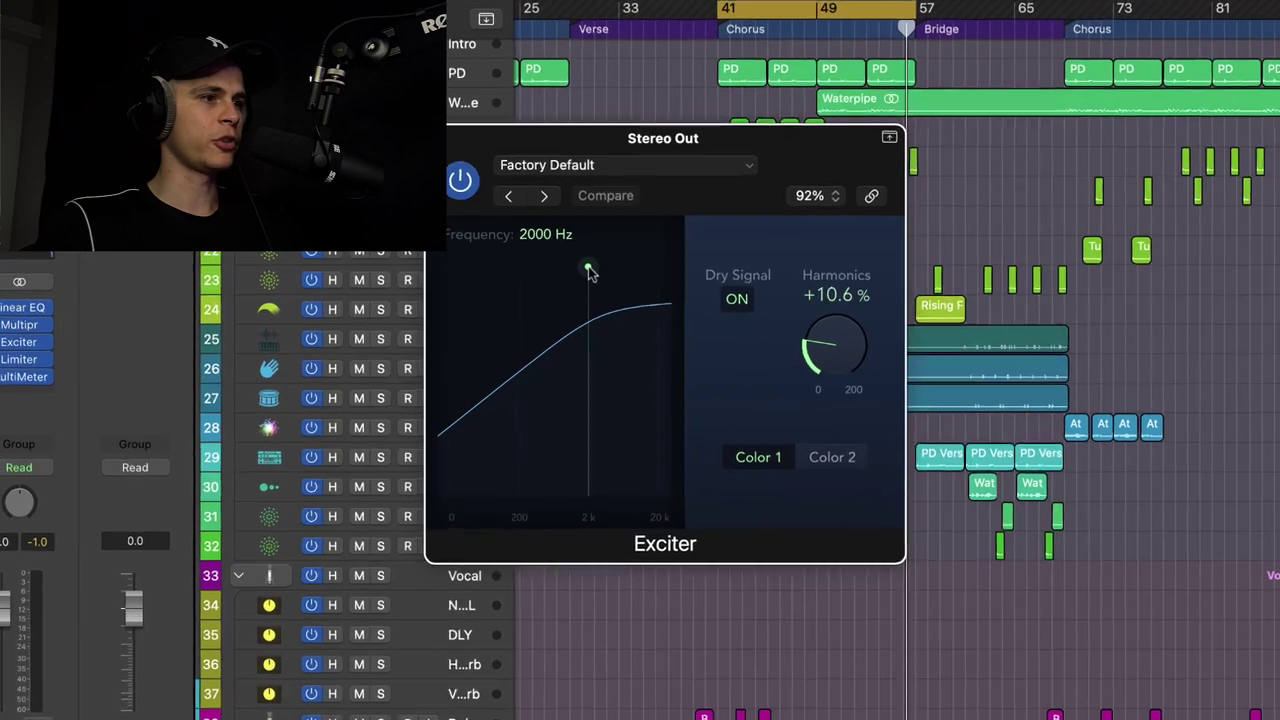
# Set the Exciter's frequency to 14100 Hz, raising Harmonics to 81.9% to hear the effect
pyautogui.moveTo(545, 268); pyautogui.dragTo(533, 270)
pyautogui.moveTo(618, 279); pyautogui.dragTo(772, 284)
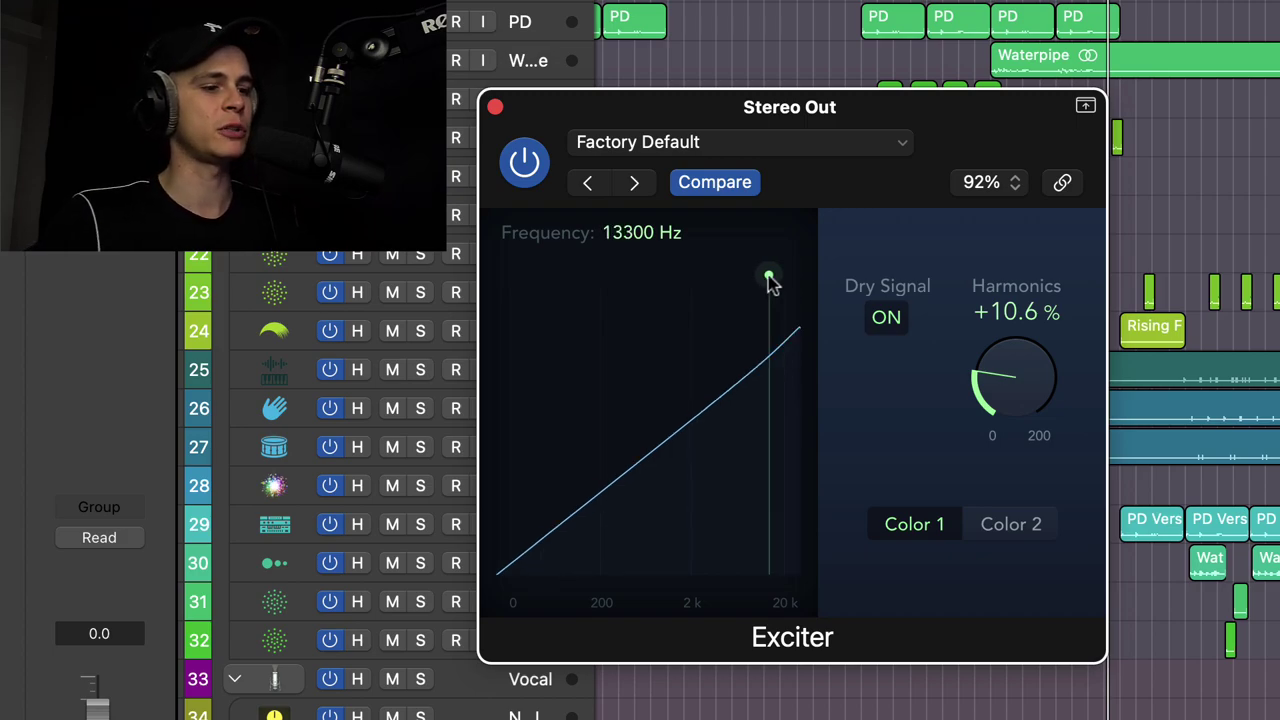
pyautogui.moveTo(770, 280); pyautogui.dragTo(780, 288)
pyautogui.moveTo(1012, 384); pyautogui.dragTo(974, 214)
pyautogui.moveTo(760, 278)
pyautogui.mouseDown()
pyautogui.moveTo(660, 277)
pyautogui.moveTo(776, 274)
pyautogui.mouseUp()
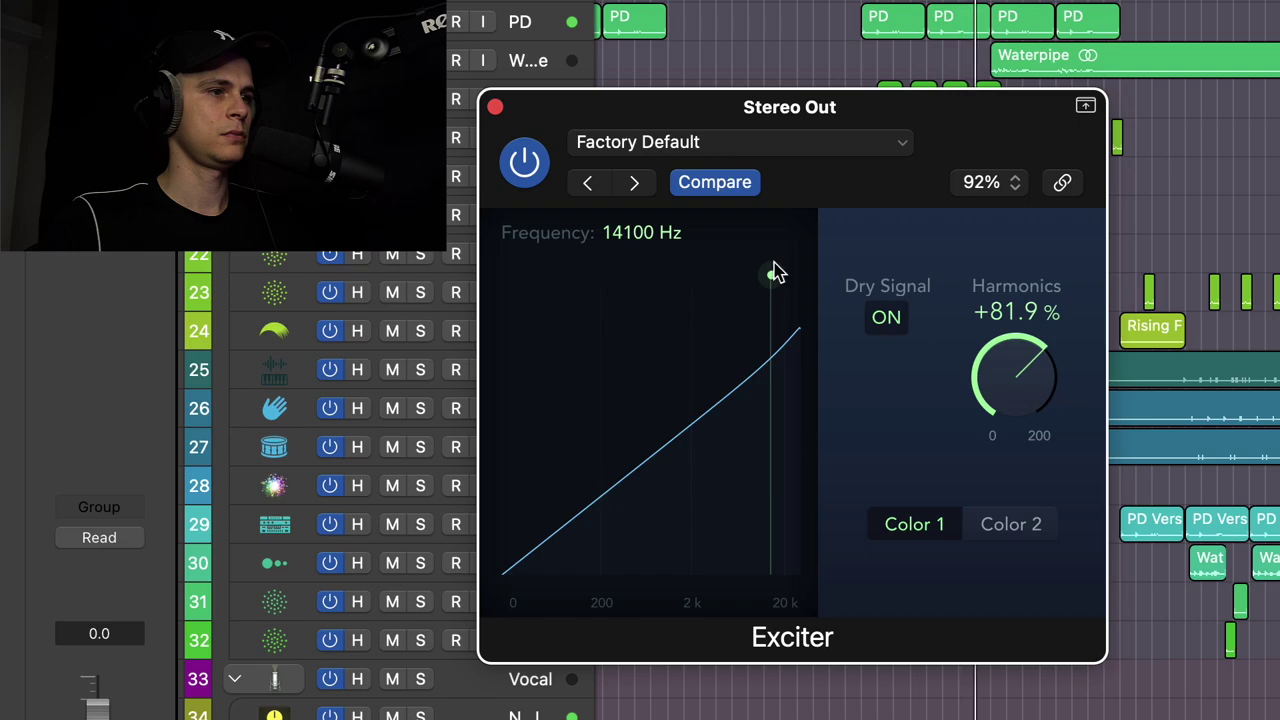
# Raise Harmonics to 131% and audition Color 2, and settle on Color 1 with Harmonics at 3.92%
pyautogui.moveTo(1014, 372); pyautogui.dragTo(1023, 314)
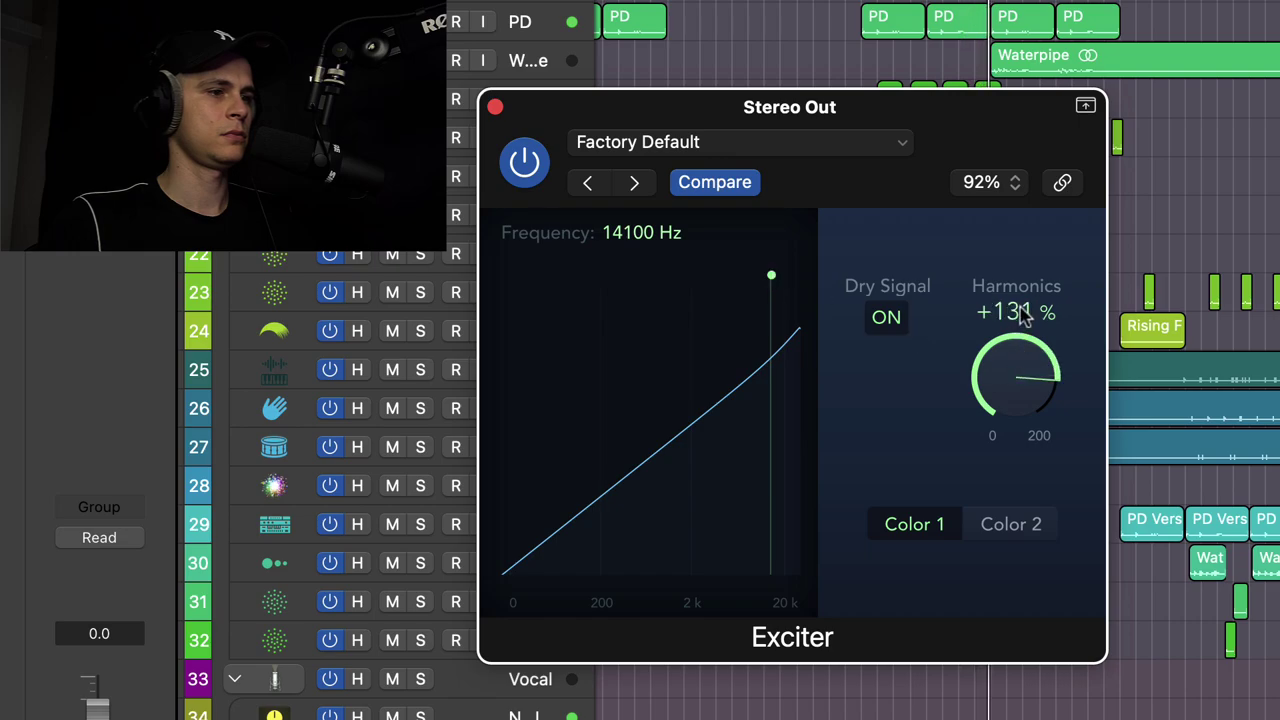
pyautogui.click(1030, 531)
pyautogui.moveTo(977, 409); pyautogui.dragTo(1060, 629)
pyautogui.click(917, 535)
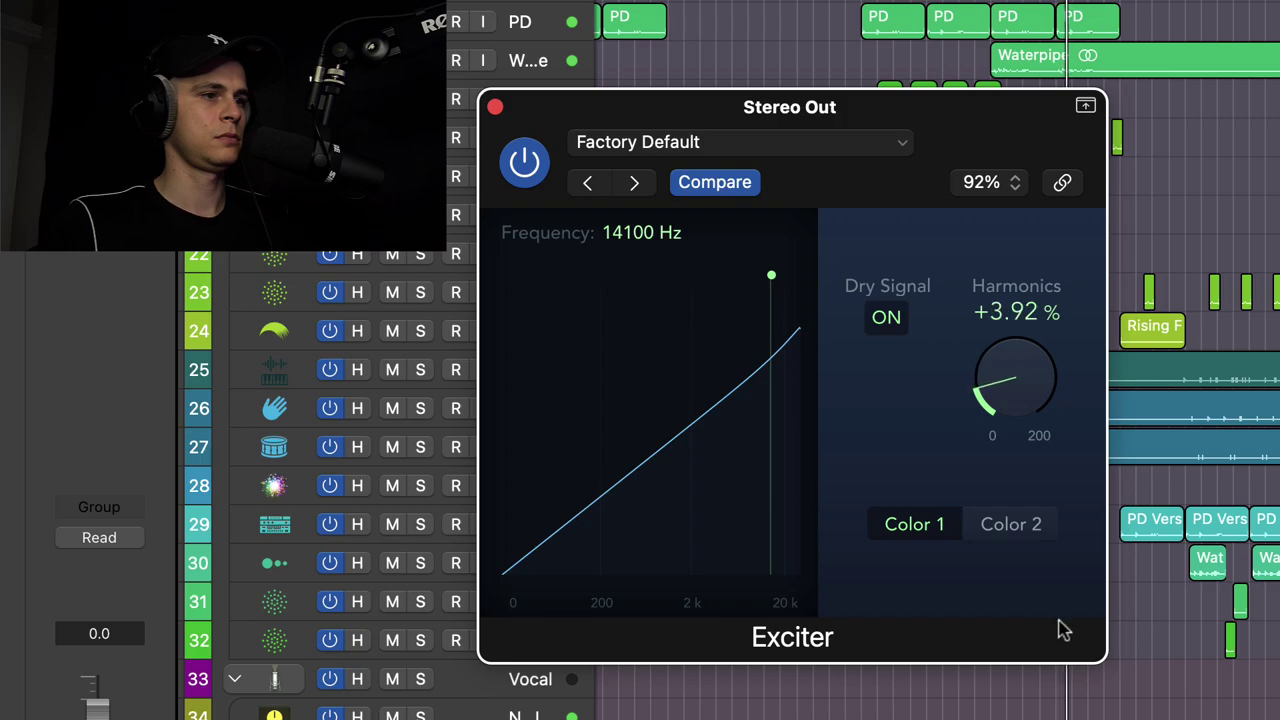
# Compare the mix with the Exciter bypassed and enabled, set Harmonics to 2.88%, and close its window
pyautogui.click(524, 162)
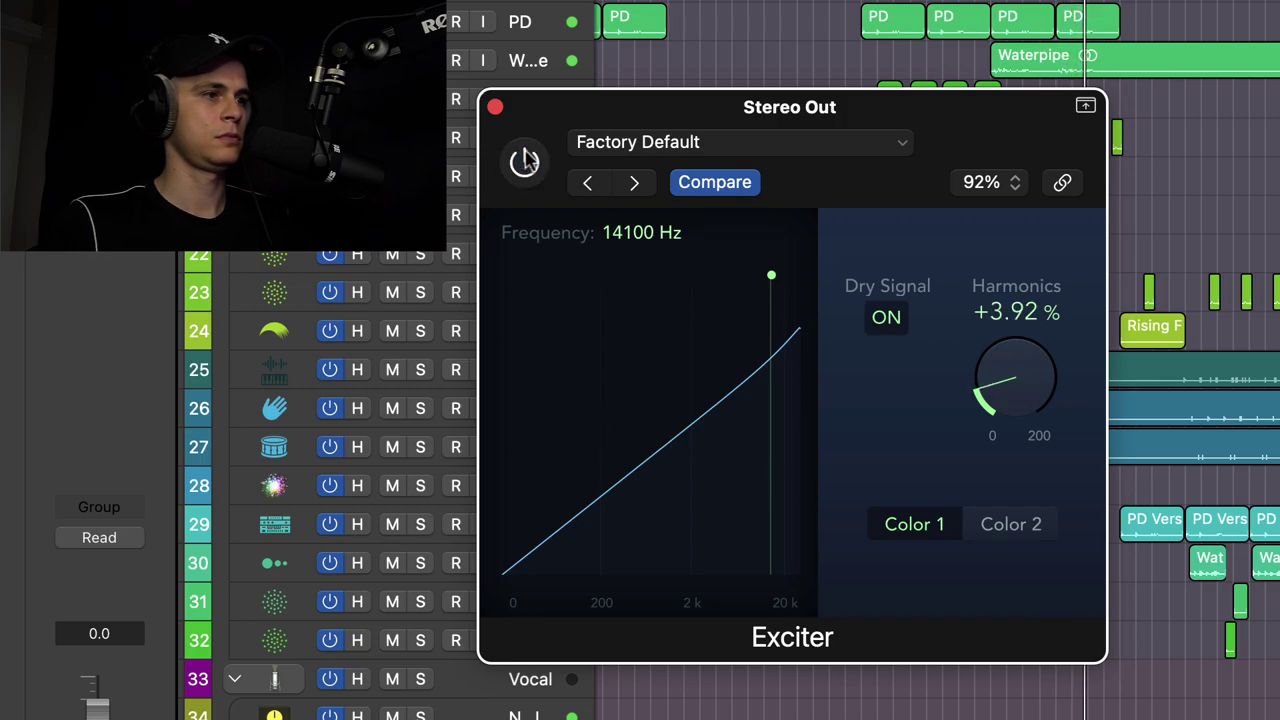
pyautogui.click(524, 162)
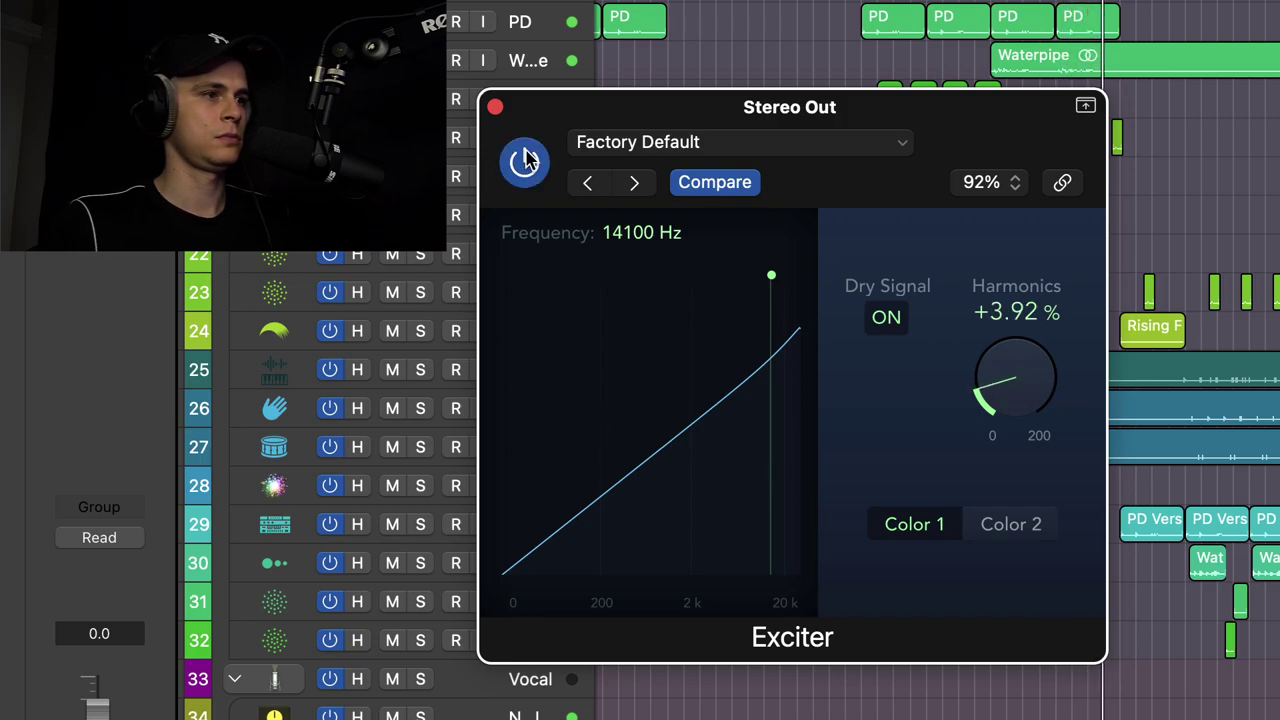
pyautogui.moveTo(1000, 380); pyautogui.dragTo(1007, 398)
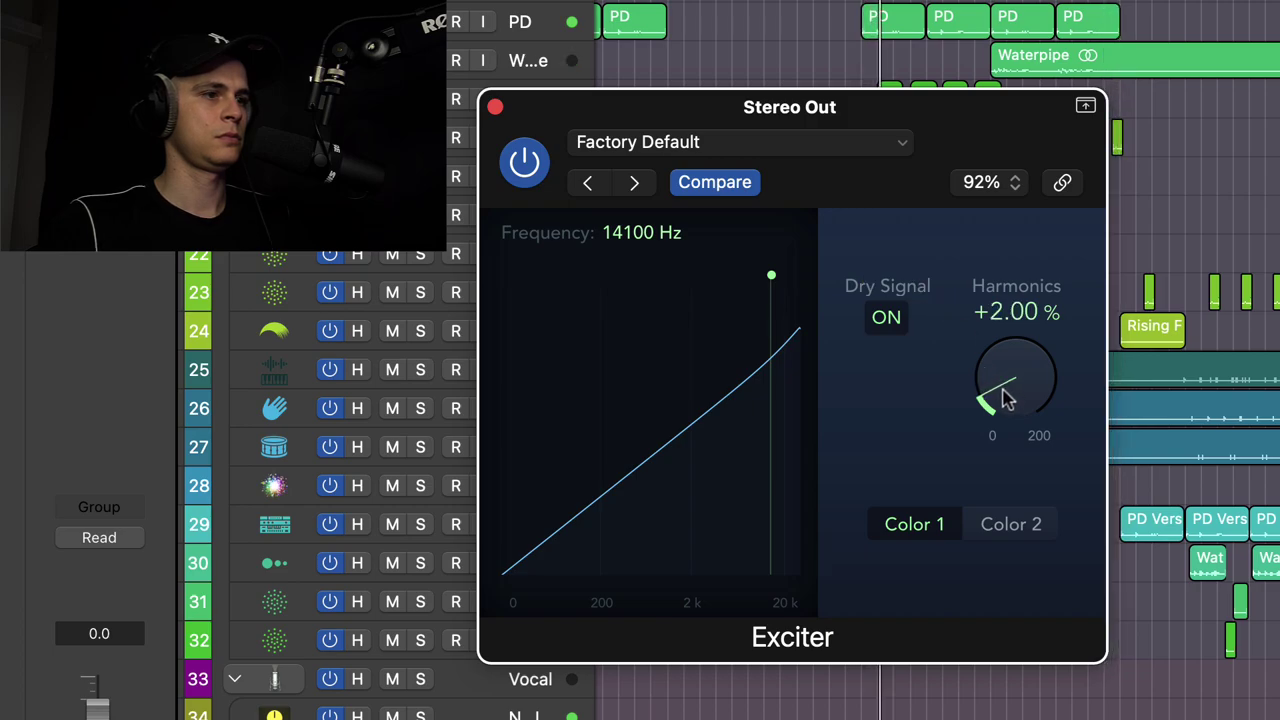
pyautogui.click(518, 168)
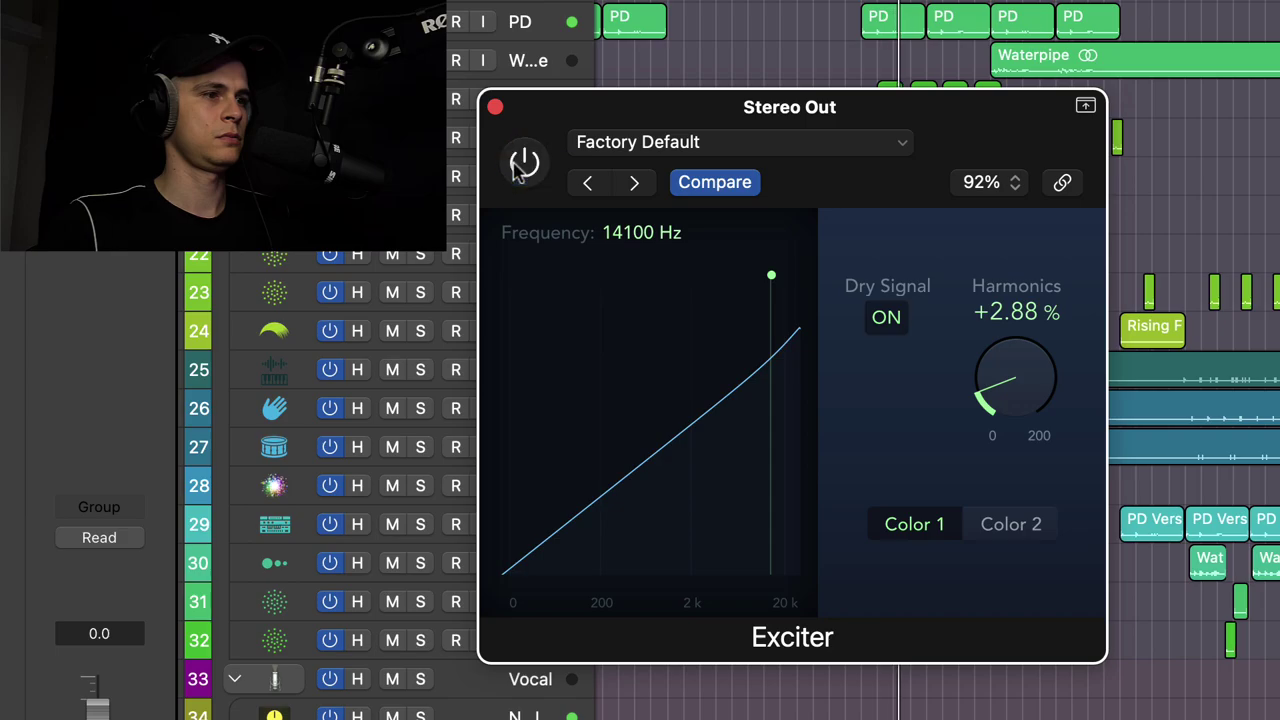
pyautogui.click(518, 168)
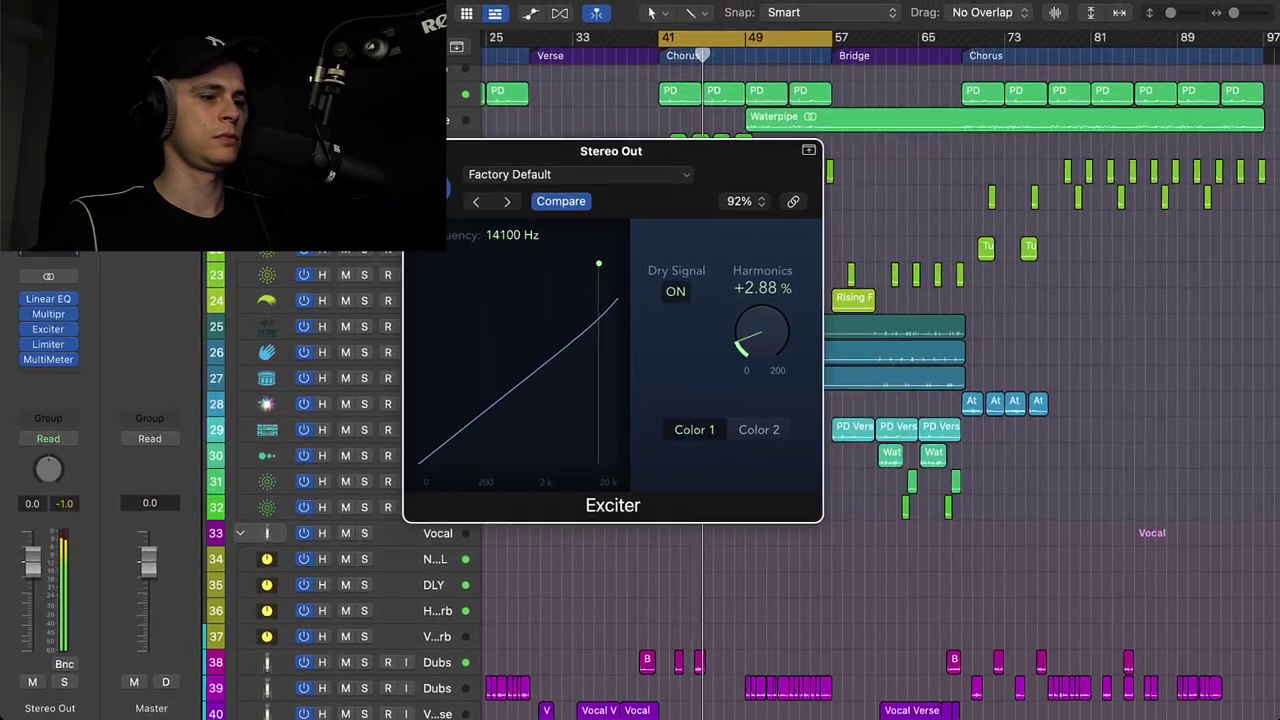
pyautogui.click(416, 151)
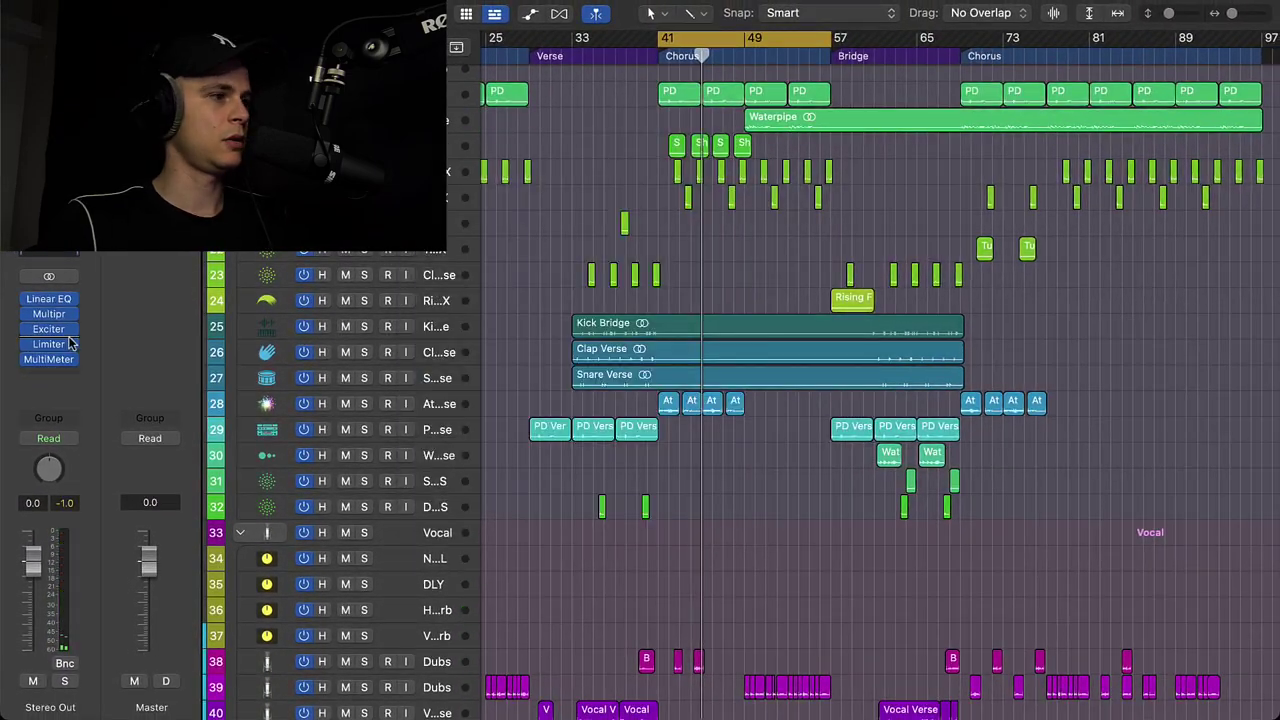
# Insert a stereo Stereo Spread between the Exciter and the Limiter on Stereo Out
pyautogui.click(72, 340)
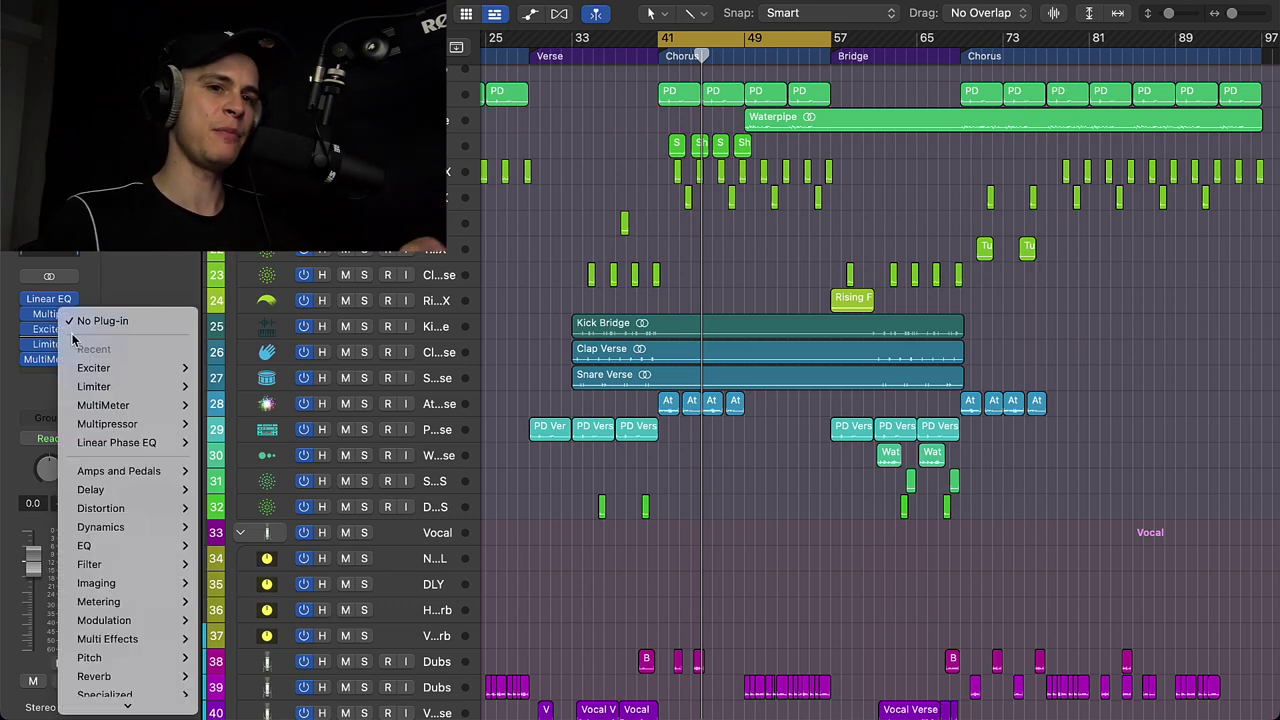
pyautogui.moveTo(96, 583)
pyautogui.moveTo(268, 620)
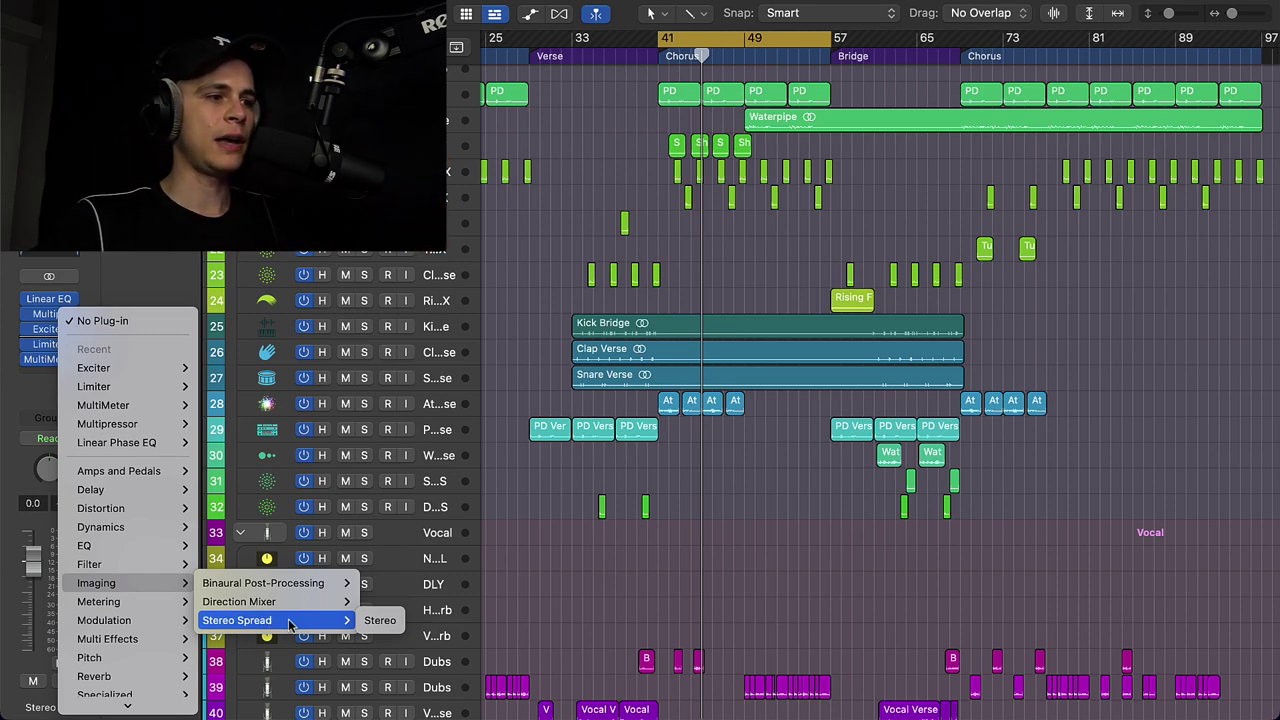
pyautogui.click(379, 621)
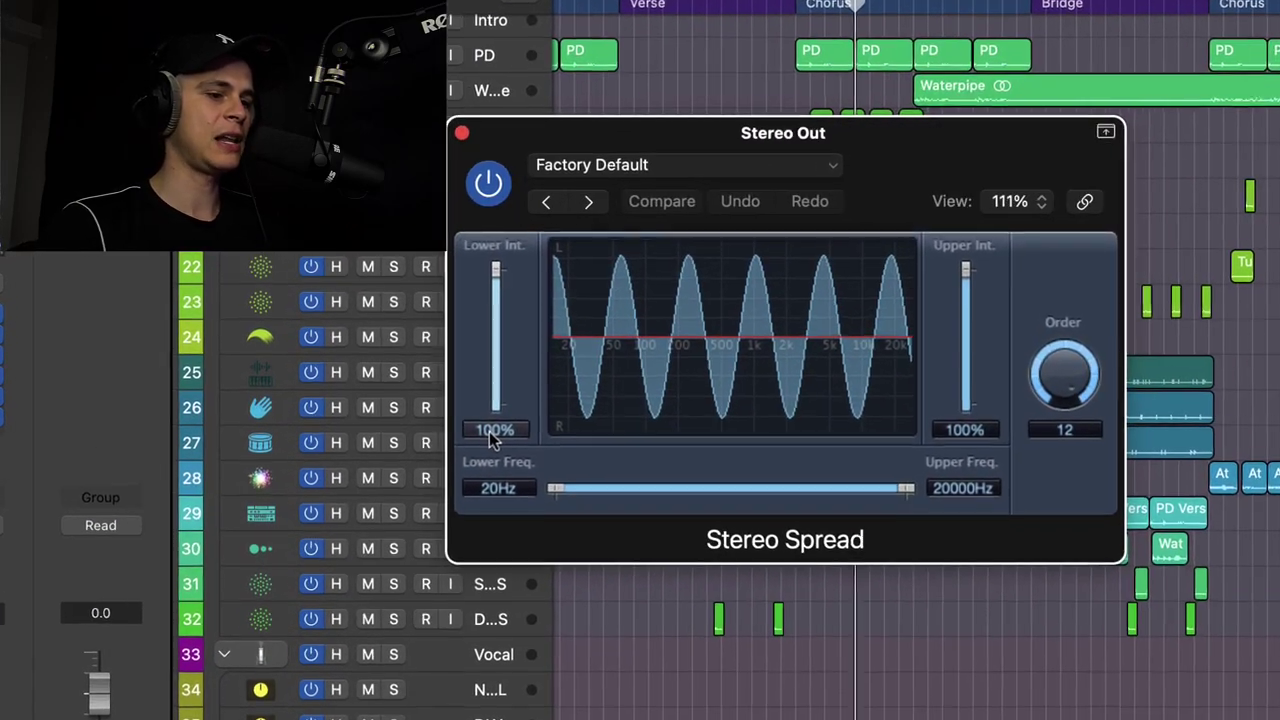
# Set the Stereo Spread's lower and upper intensity to 0% and its lower frequency to 3100 Hz
pyautogui.doubleClick(460, 392)
pyautogui.write('0')
pyautogui.press('Return')
pyautogui.doubleClick(1035, 453)
pyautogui.write('0')
pyautogui.press('Return')
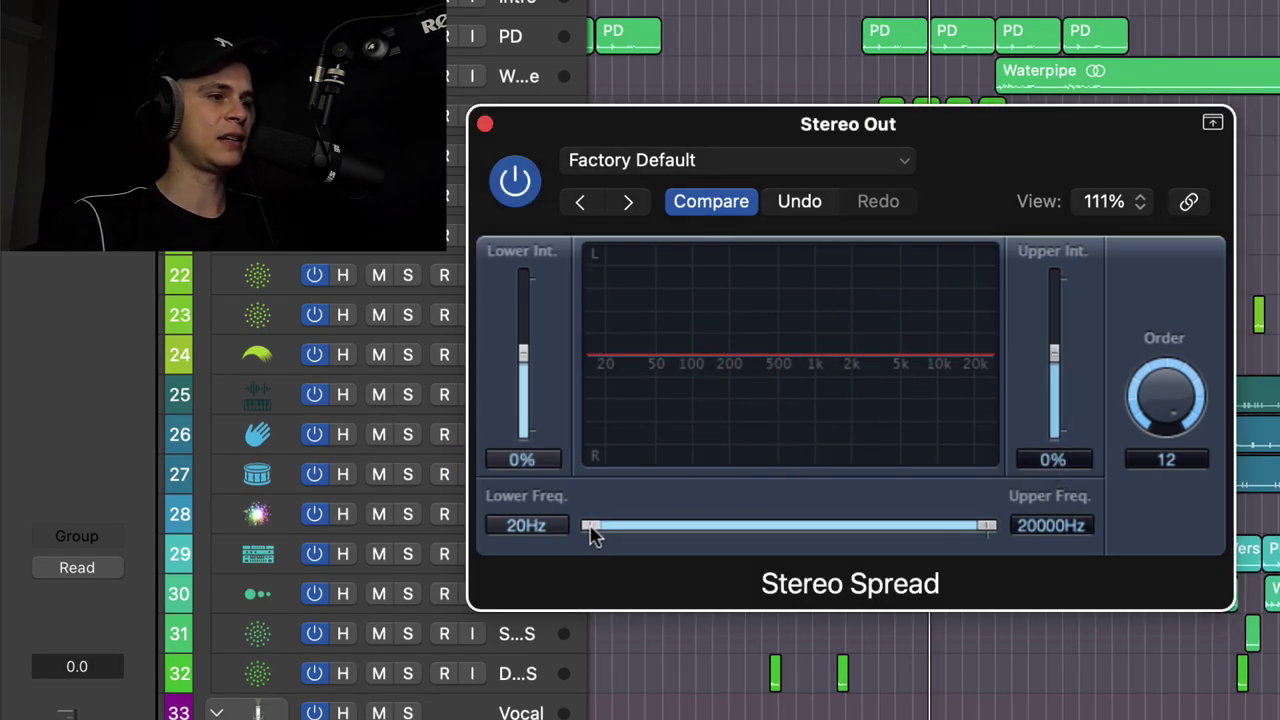
pyautogui.moveTo(604, 532); pyautogui.dragTo(708, 530)
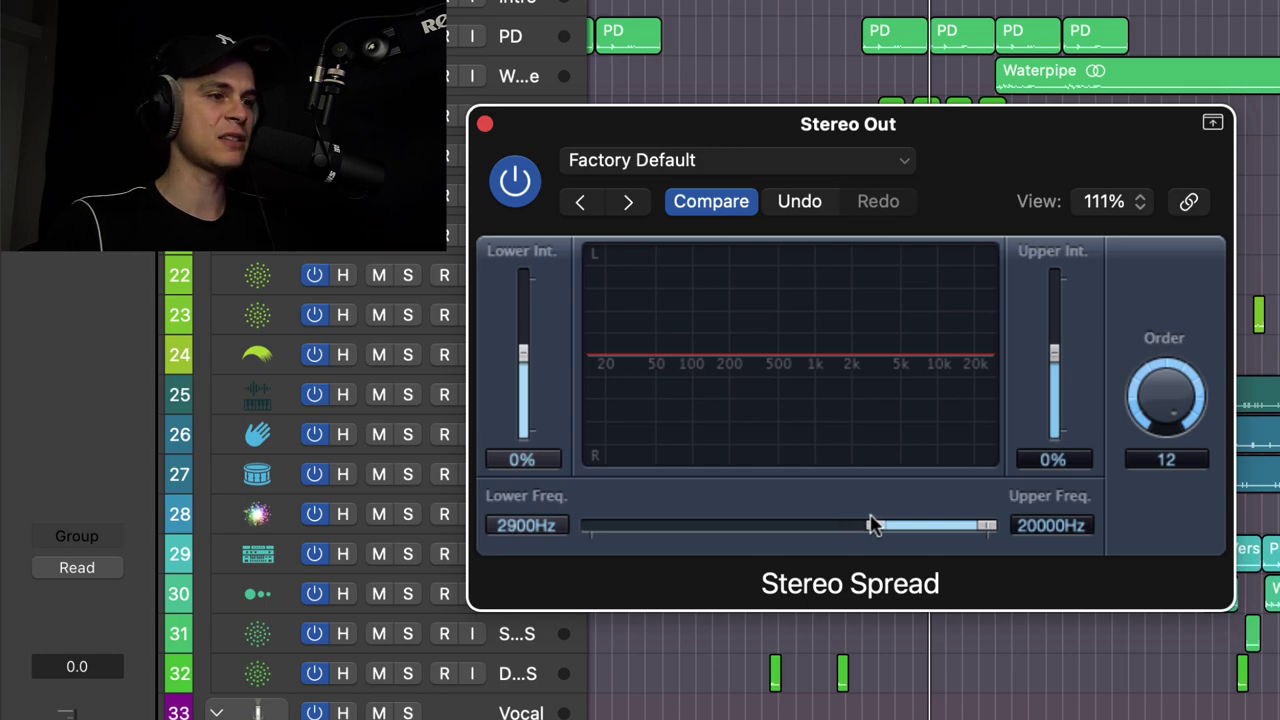
pyautogui.moveTo(870, 526); pyautogui.dragTo(876, 526)
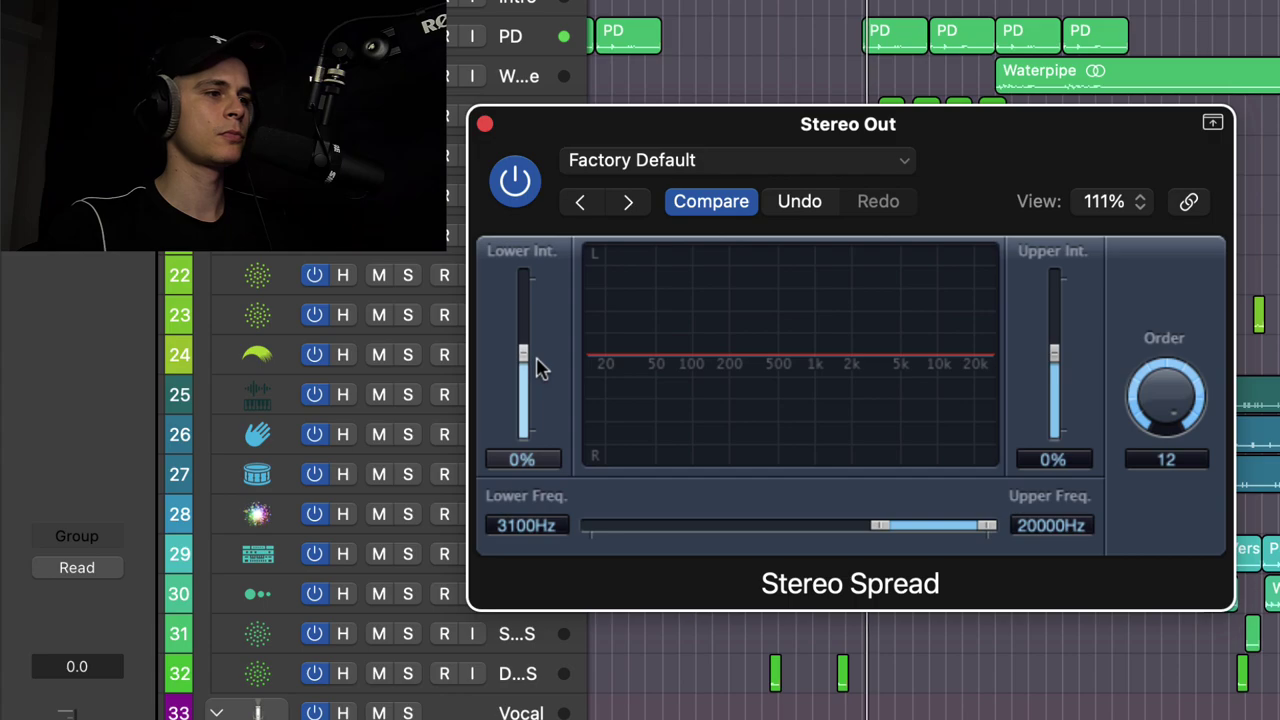
# Raise the Stereo Spread's lower intensity to 10% and upper intensity to 24%, comparing it bypassed and enabled during playback
pyautogui.moveTo(528, 362)
pyautogui.mouseDown()
pyautogui.moveTo(531, 280)
pyautogui.moveTo(540, 398)
pyautogui.moveTo(545, 356)
pyautogui.mouseUp()
pyautogui.moveTo(1054, 353)
pyautogui.mouseDown()
pyautogui.moveTo(1052, 275)
pyautogui.moveTo(1053, 342)
pyautogui.mouseUp()
pyautogui.moveTo(535, 349); pyautogui.dragTo(540, 358)
pyautogui.moveTo(1057, 343); pyautogui.dragTo(1062, 340)
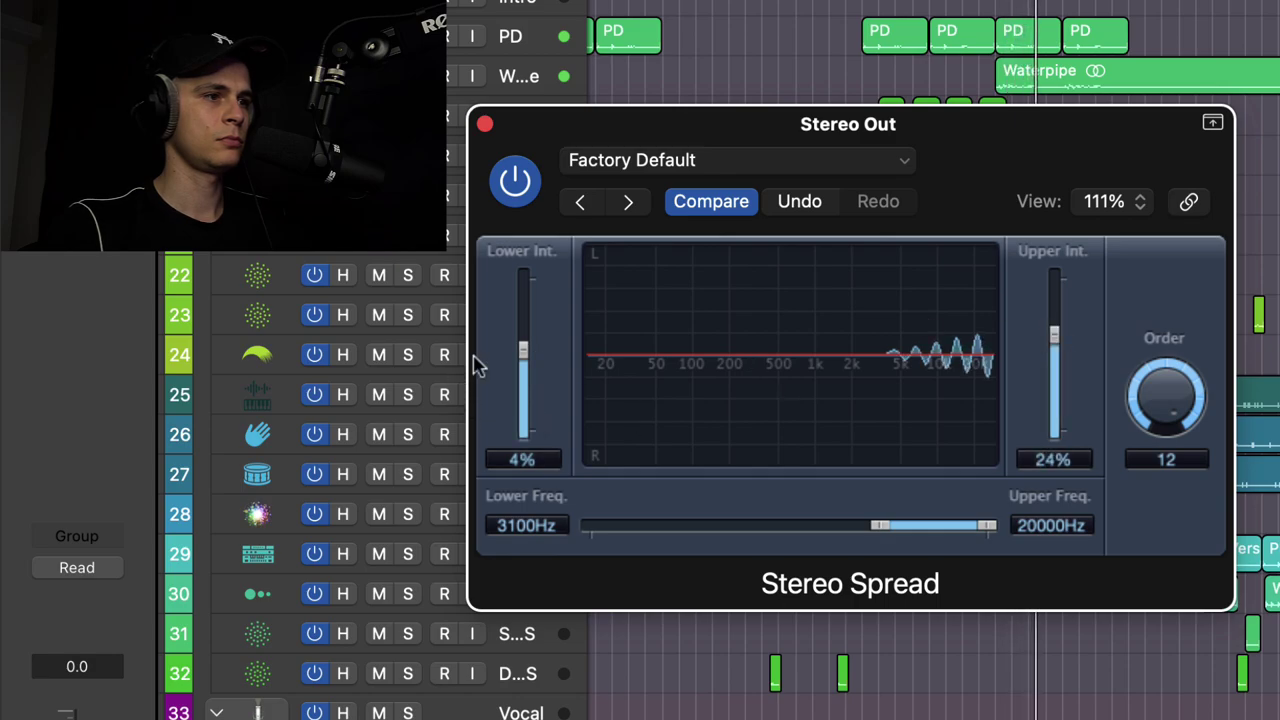
pyautogui.moveTo(523, 352); pyautogui.dragTo(524, 343)
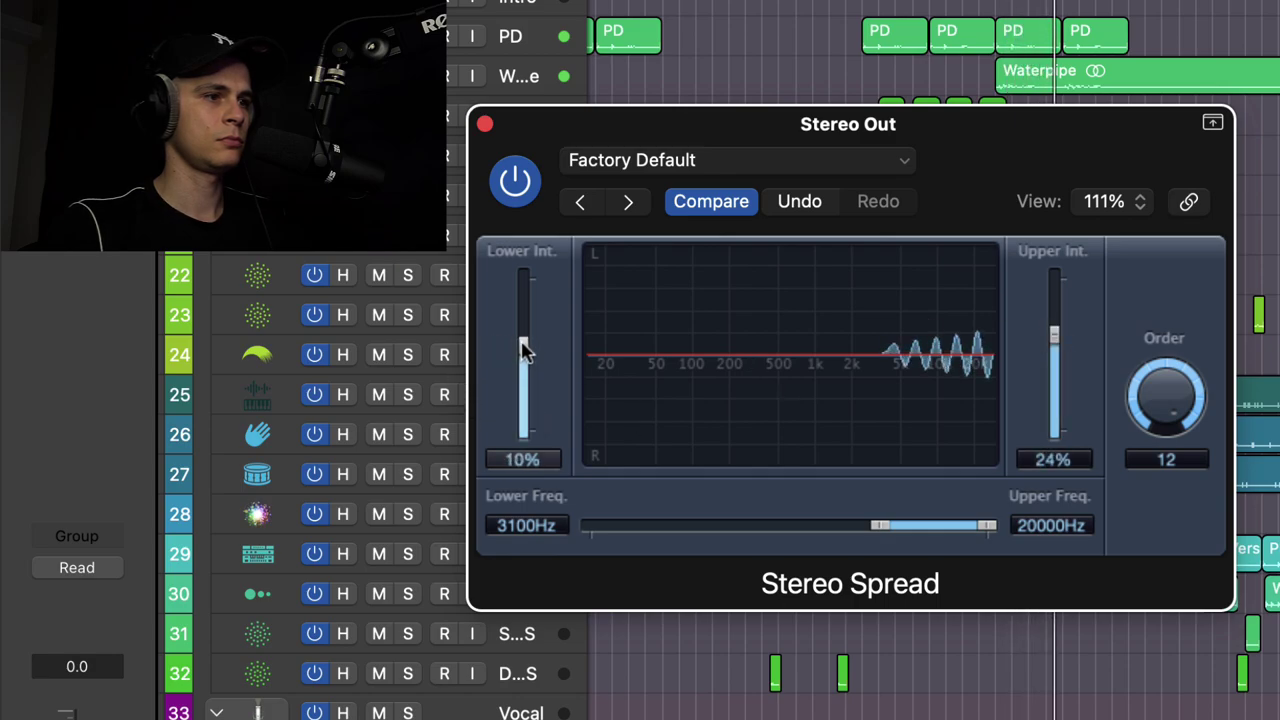
pyautogui.click(516, 180)
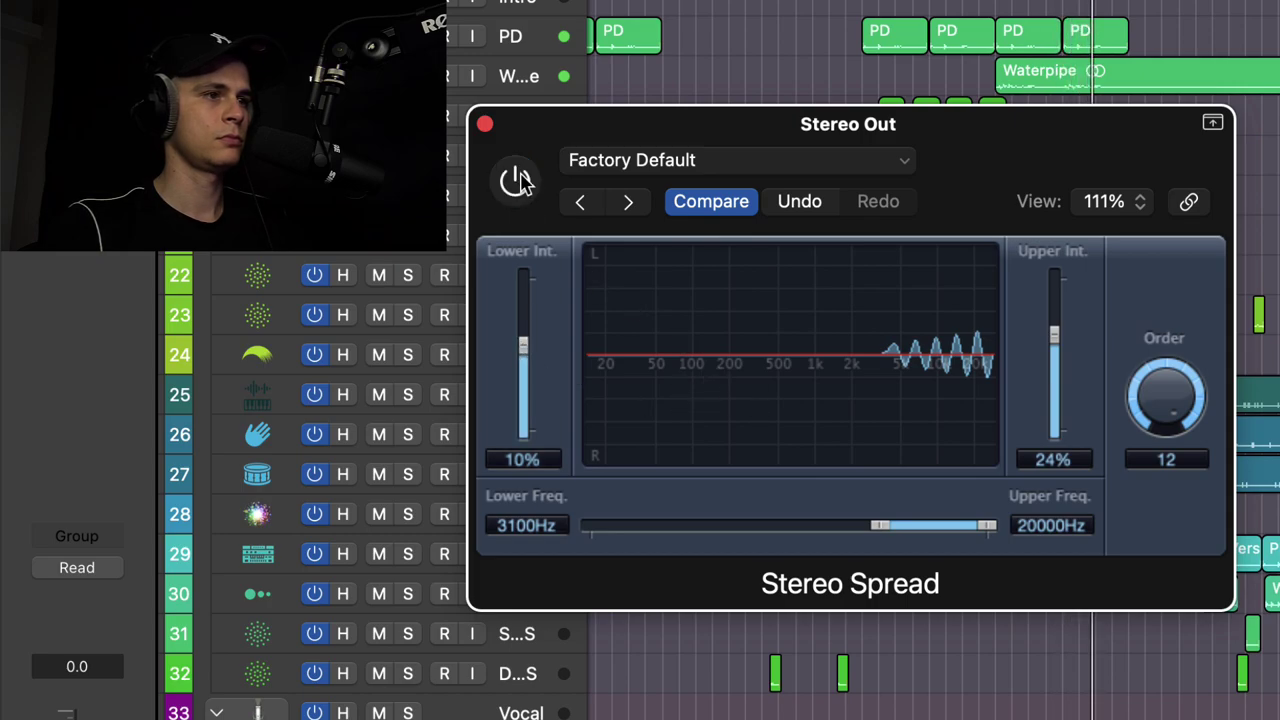
pyautogui.click(517, 180)
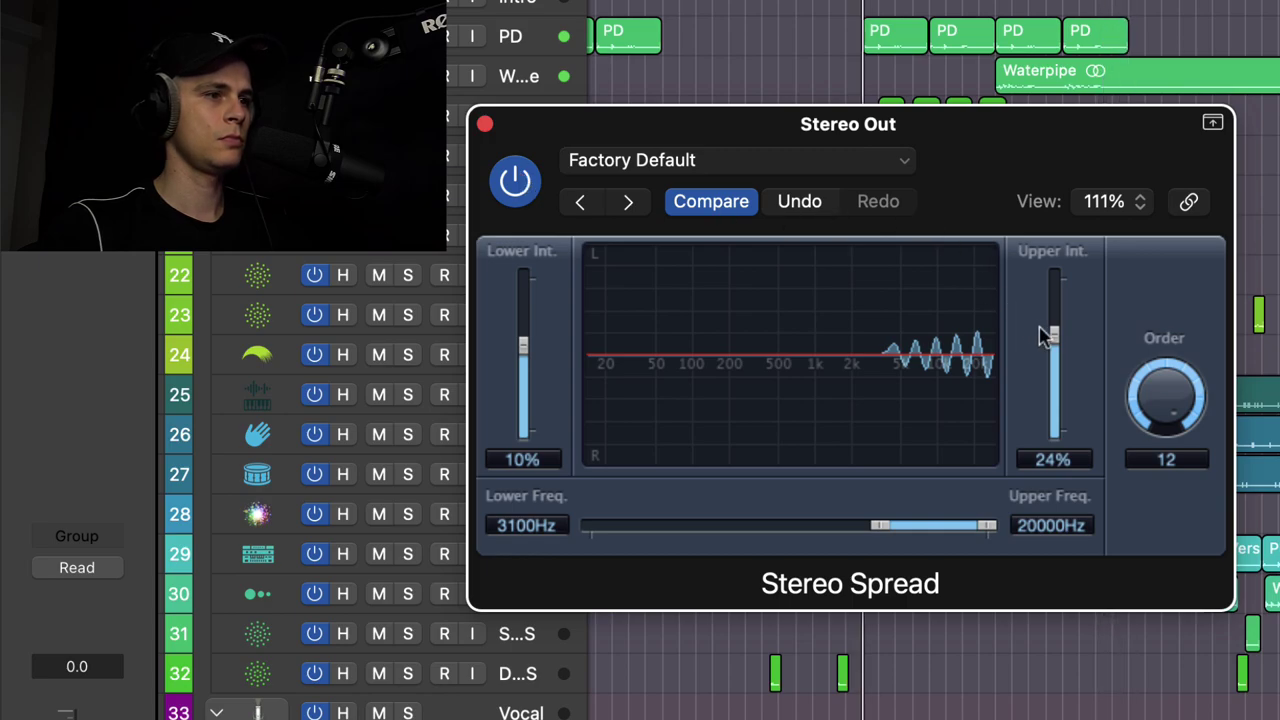
# Reduce the spread's upper intensity to 22% and lower intensity to 4%, and compare it bypassed and enabled
pyautogui.moveTo(1051, 334); pyautogui.dragTo(1052, 338)
pyautogui.moveTo(523, 345); pyautogui.dragTo(523, 357)
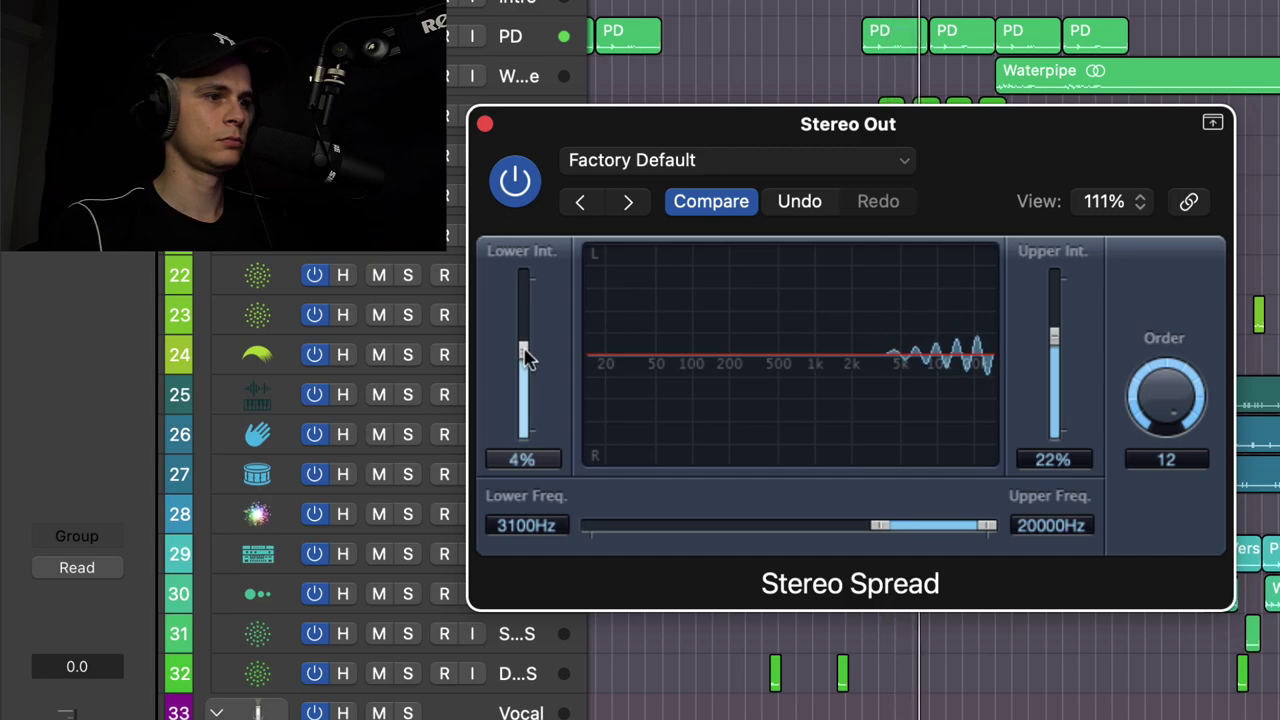
pyautogui.click(522, 184)
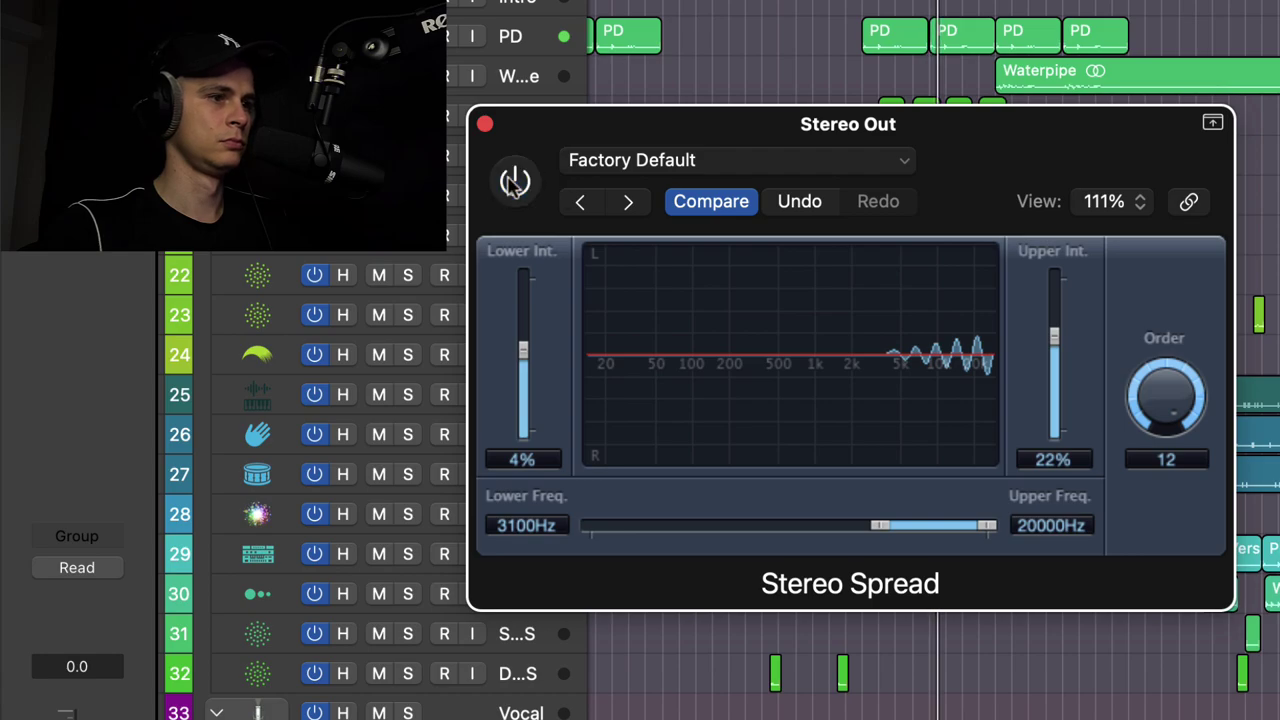
pyautogui.click(513, 181)
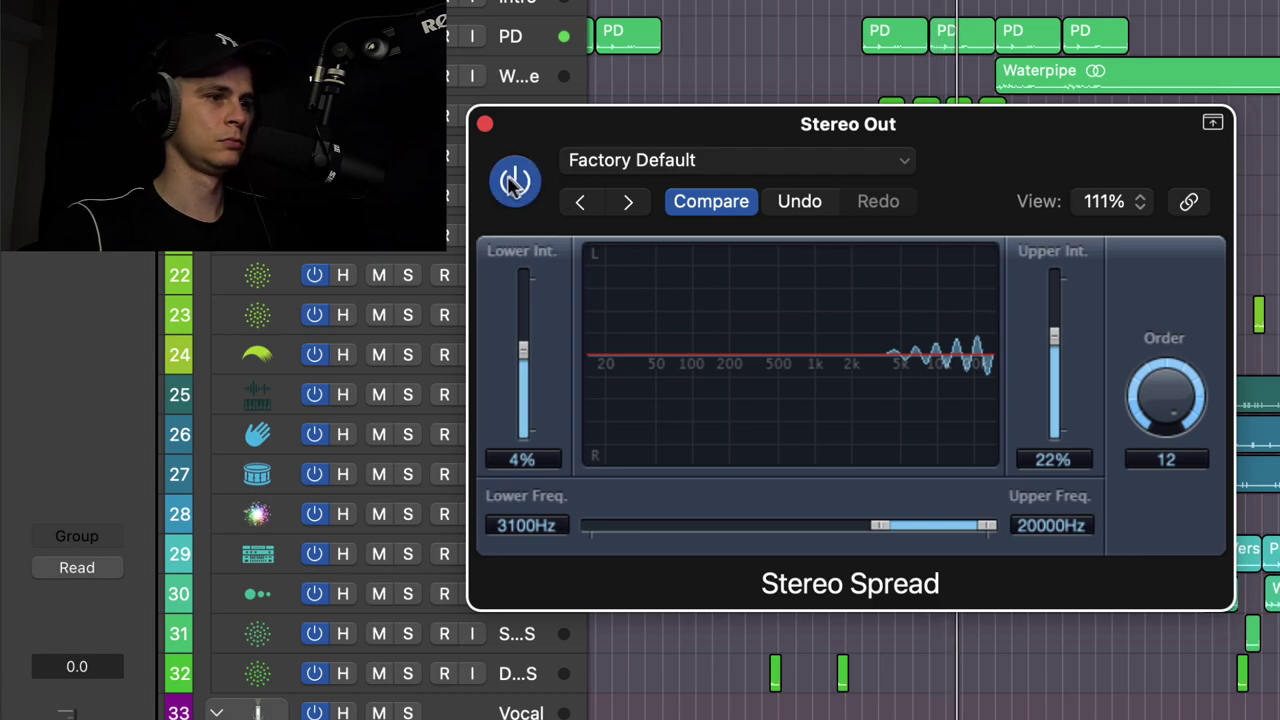
# Audition the spread's upper intensity at 30% against bypass, settle on 28%, and close the Stereo Spread window
pyautogui.moveTo(1054, 338); pyautogui.dragTo(1057, 329)
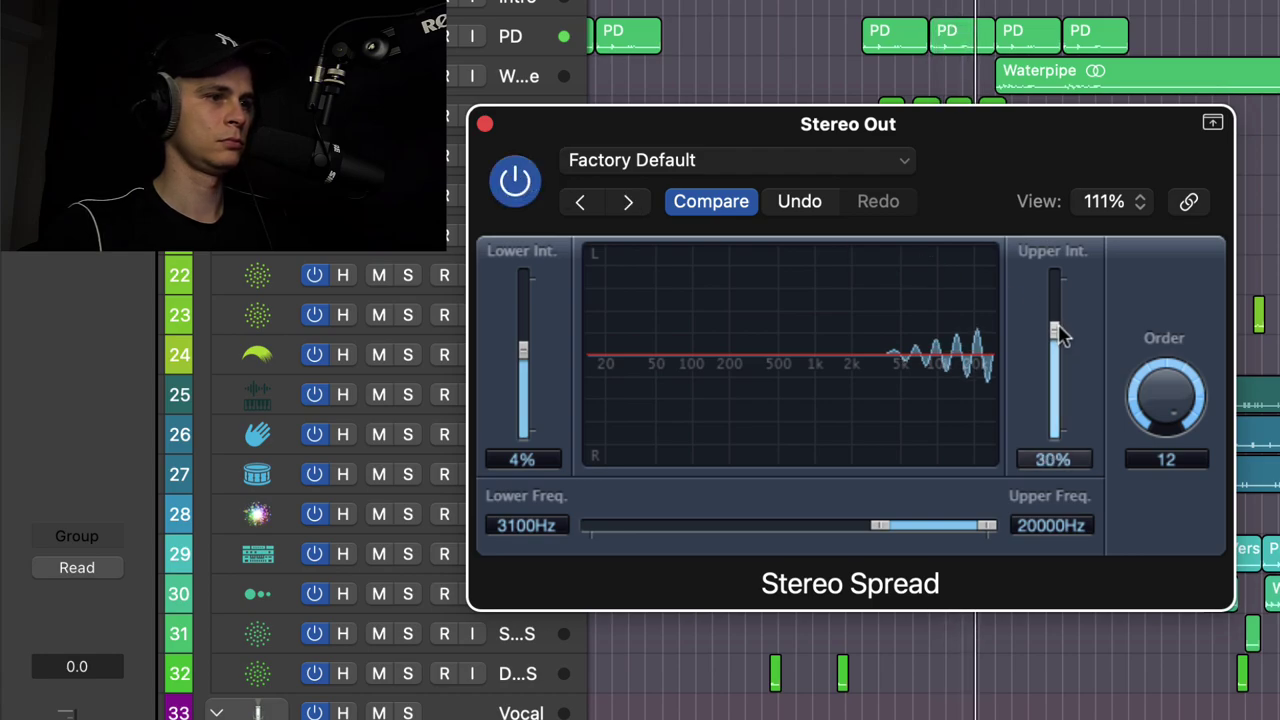
pyautogui.click(513, 177)
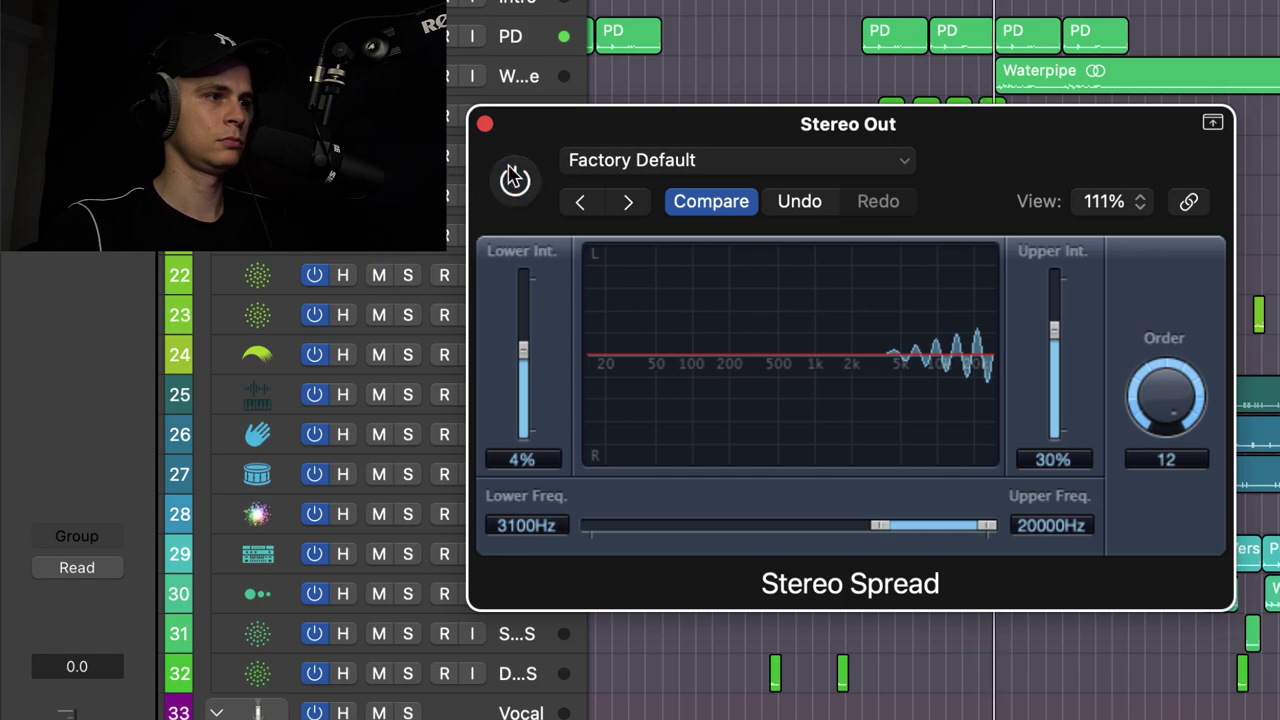
pyautogui.click(513, 177)
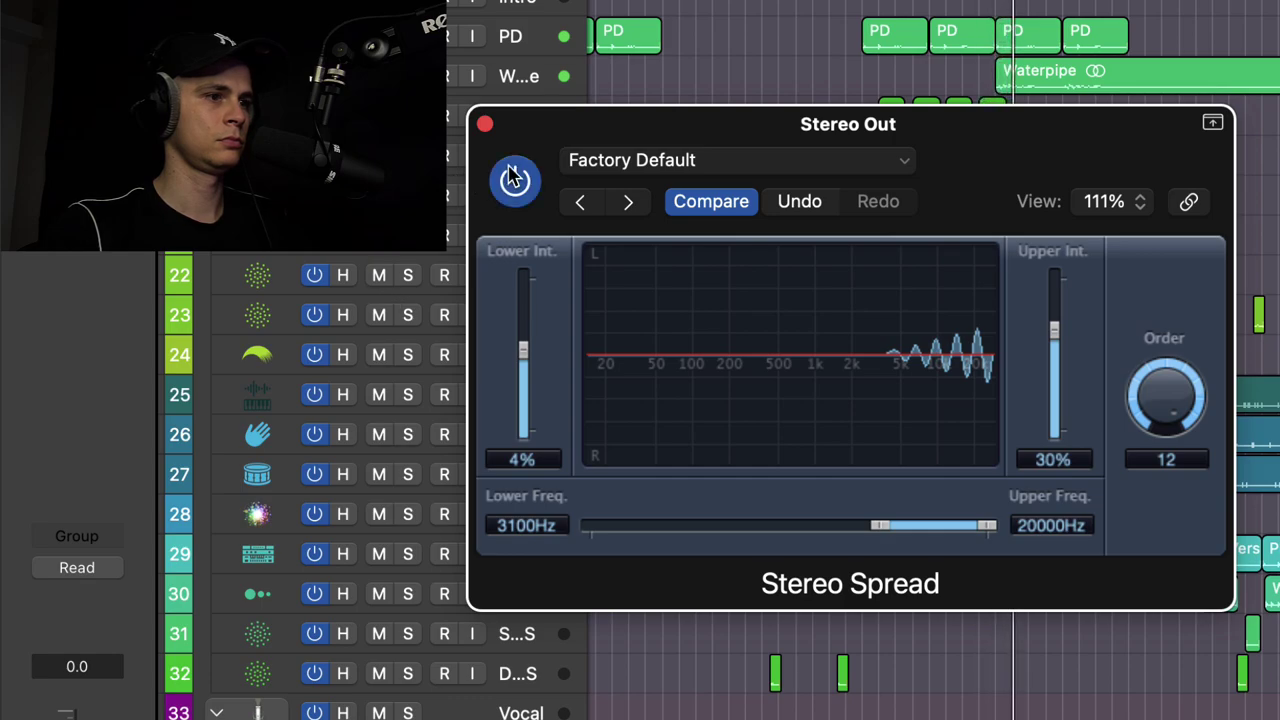
pyautogui.moveTo(1054, 331); pyautogui.dragTo(1057, 334)
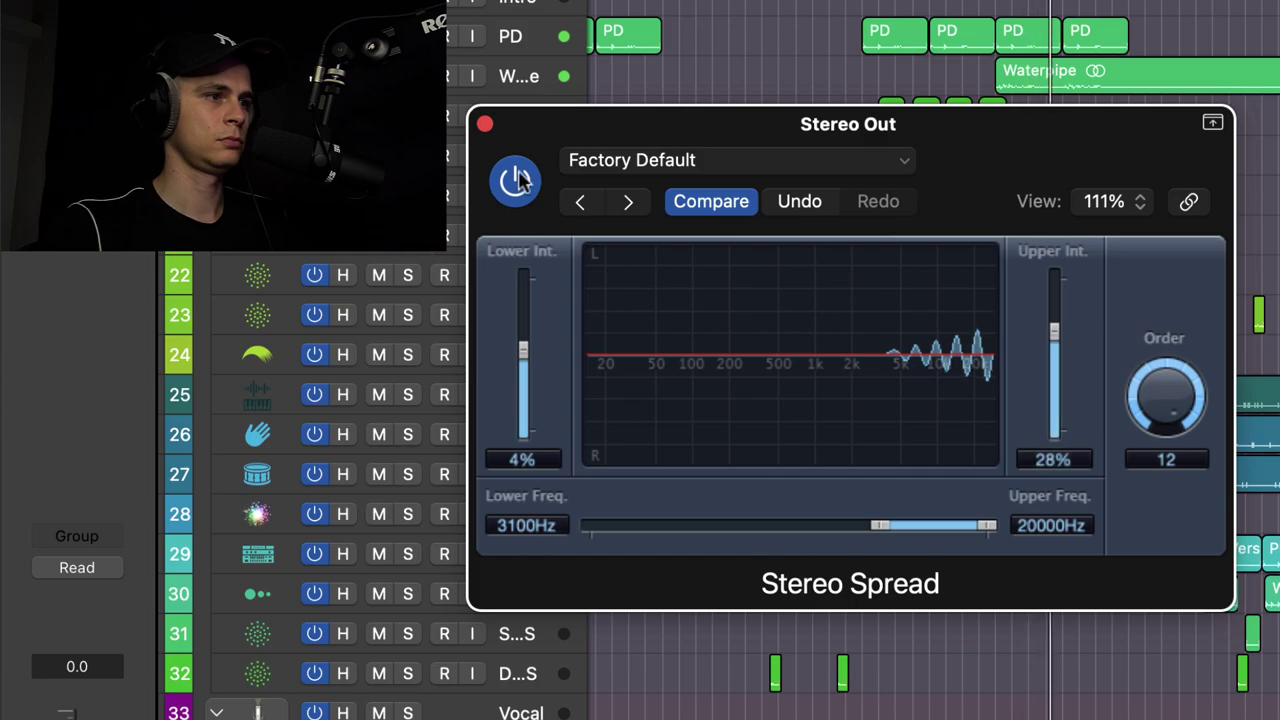
pyautogui.click(485, 124)
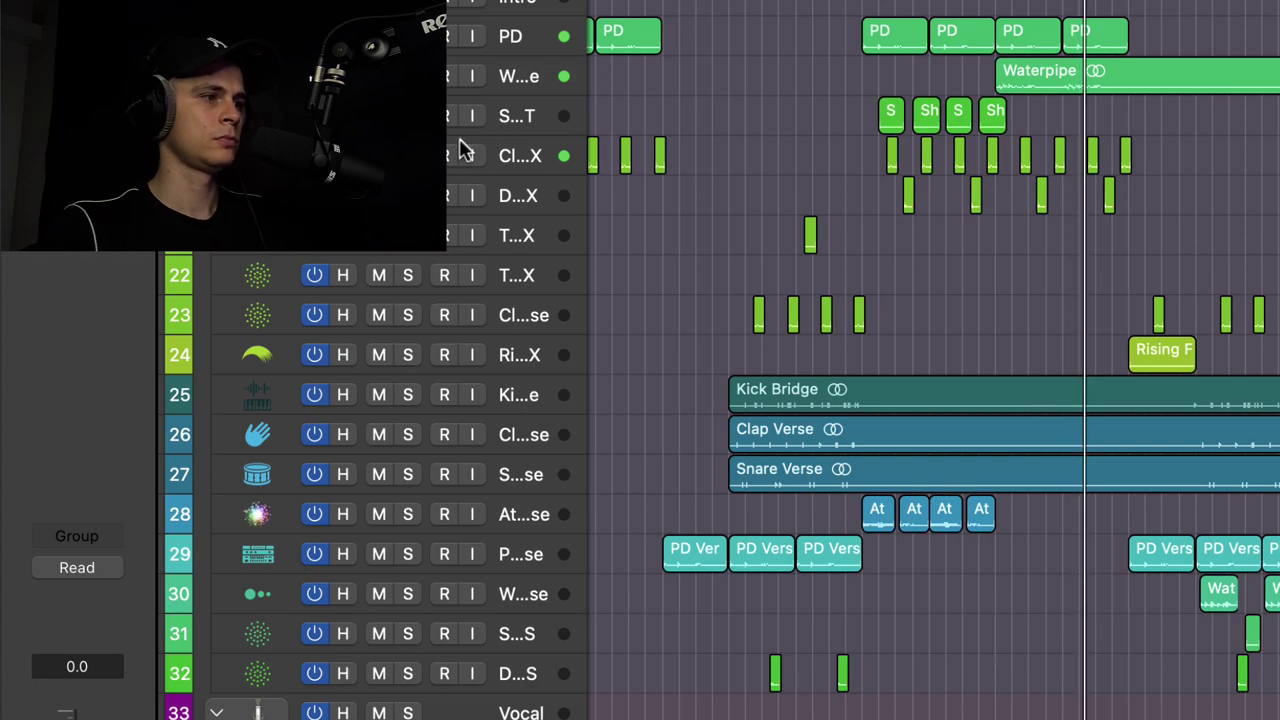
# Insert Phat FX between the Stereo Spread and the Limiter on Stereo Out
pyautogui.press('v')
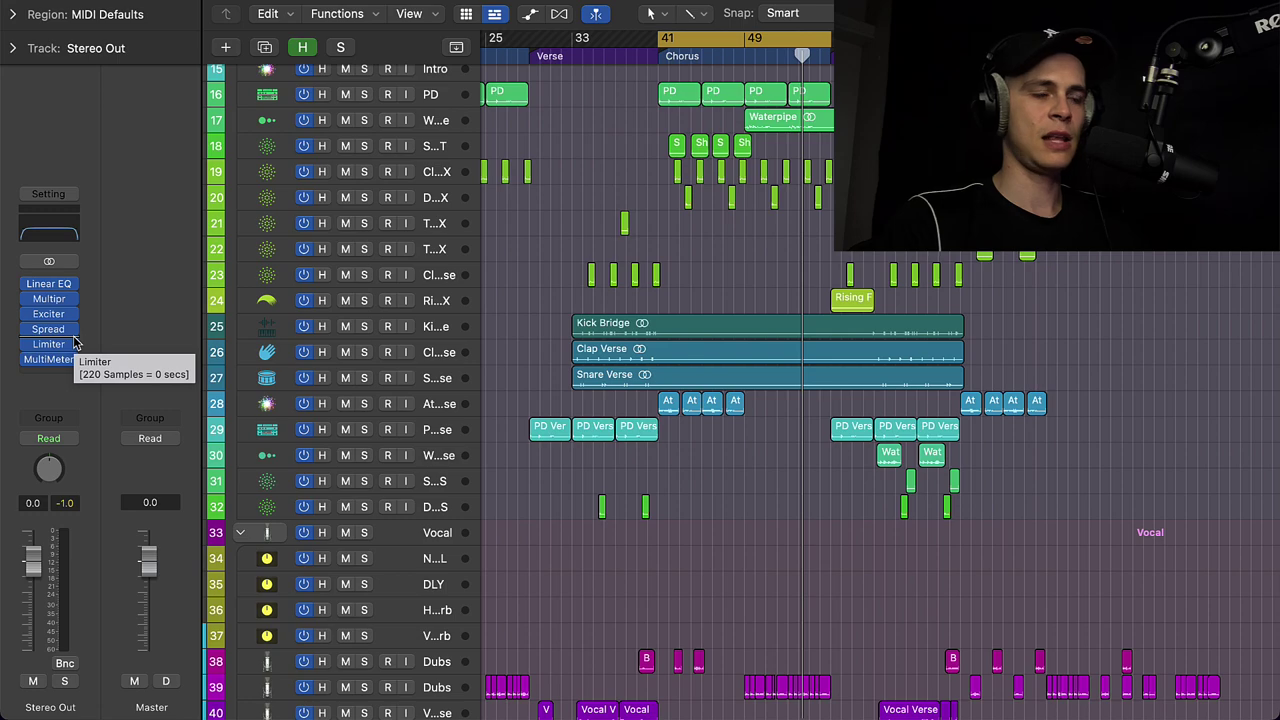
pyautogui.click(74, 343)
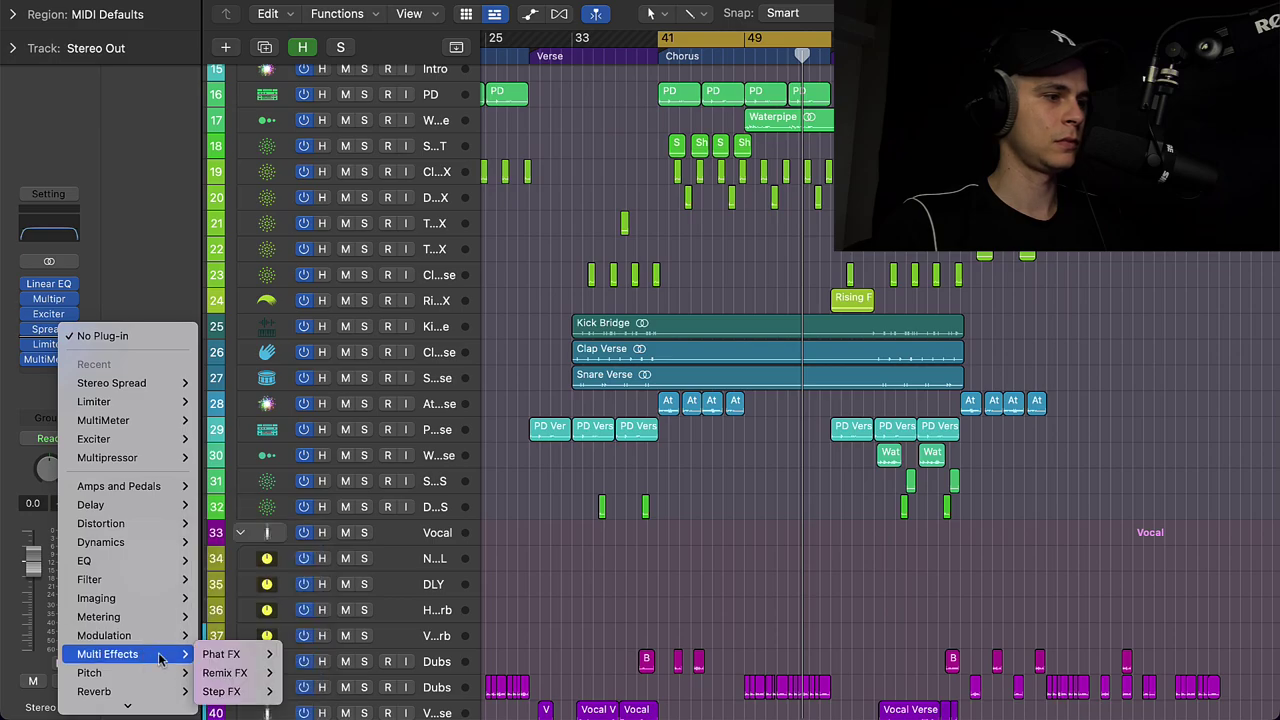
pyautogui.click(300, 668)
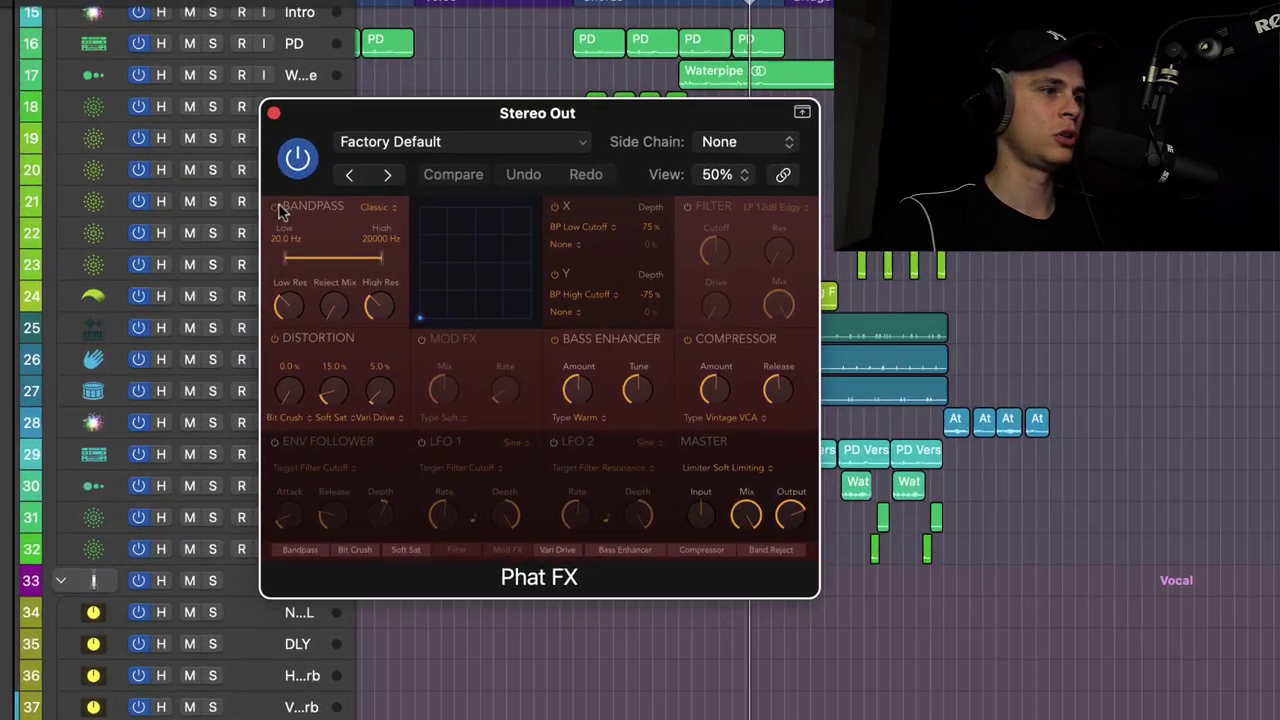
# Switch off Phat FX's Bandpass, X, Y, Distortion, Bass Enhancer and Compressor modules
pyautogui.click(339, 216)
pyautogui.click(474, 189)
pyautogui.click(467, 268)
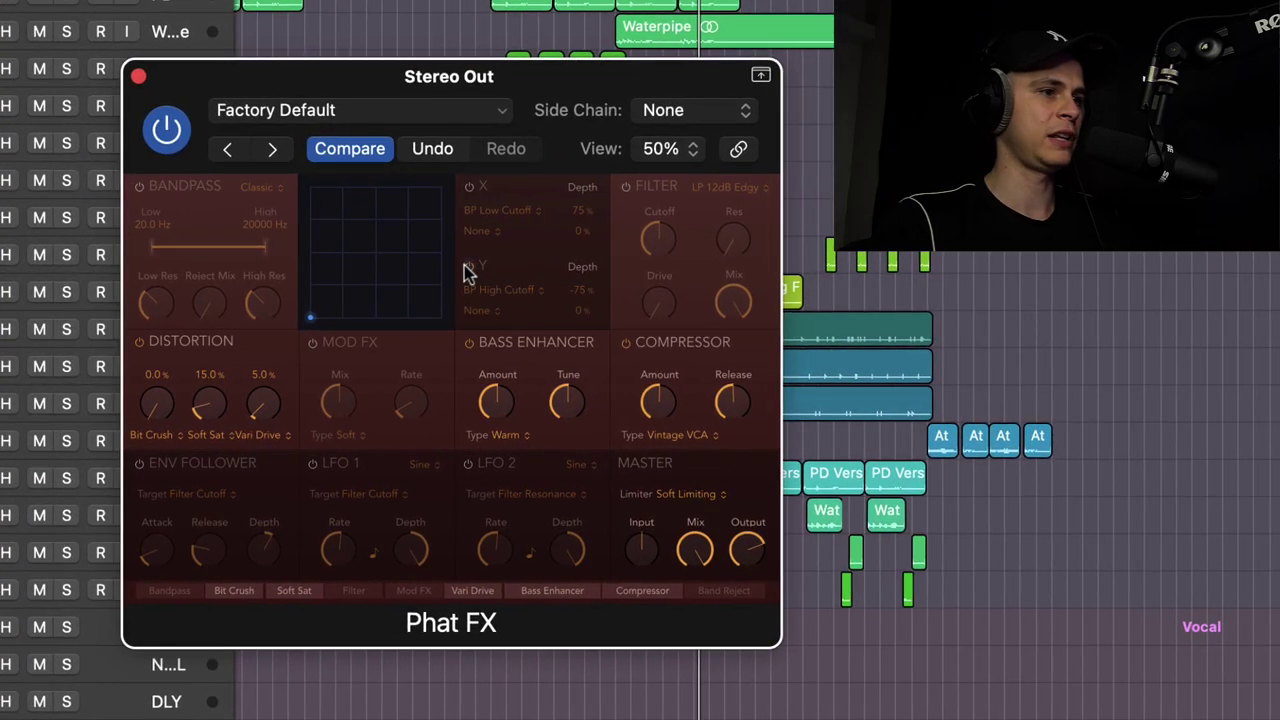
pyautogui.click(626, 343)
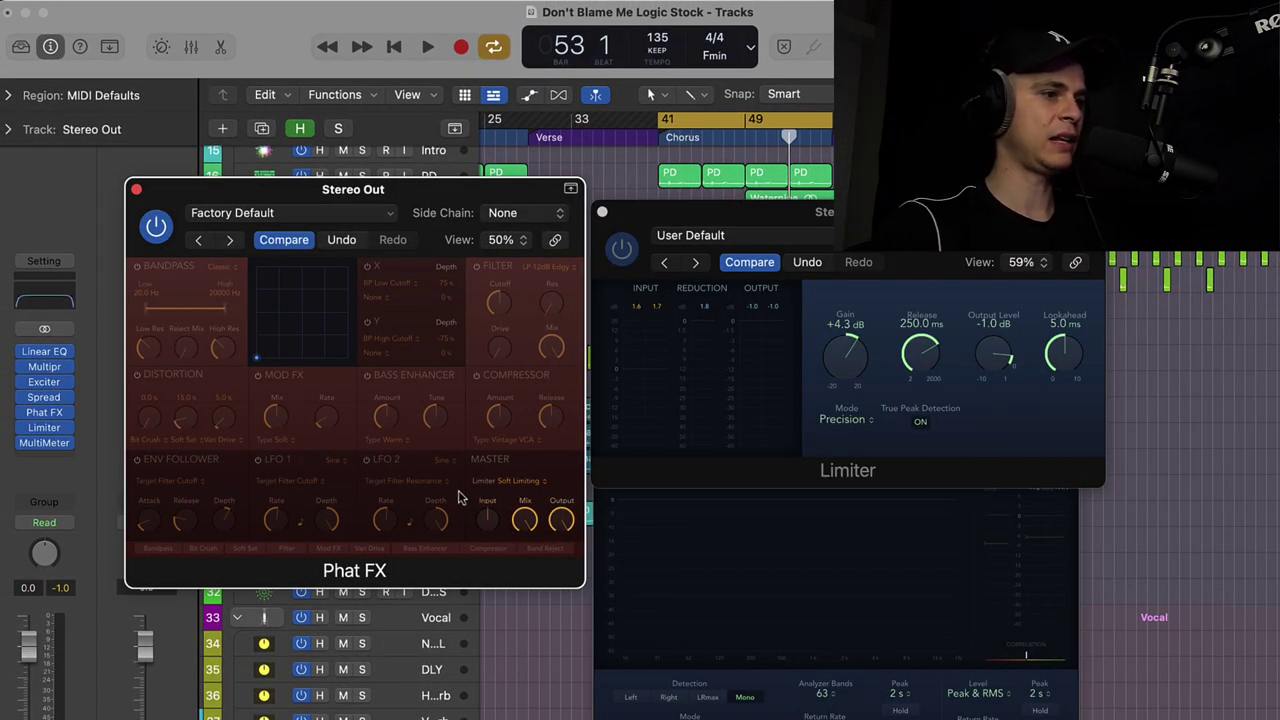
# Review the limiter modes in Phat FX's Master section and keep Soft Limiting
pyautogui.click(848, 212)
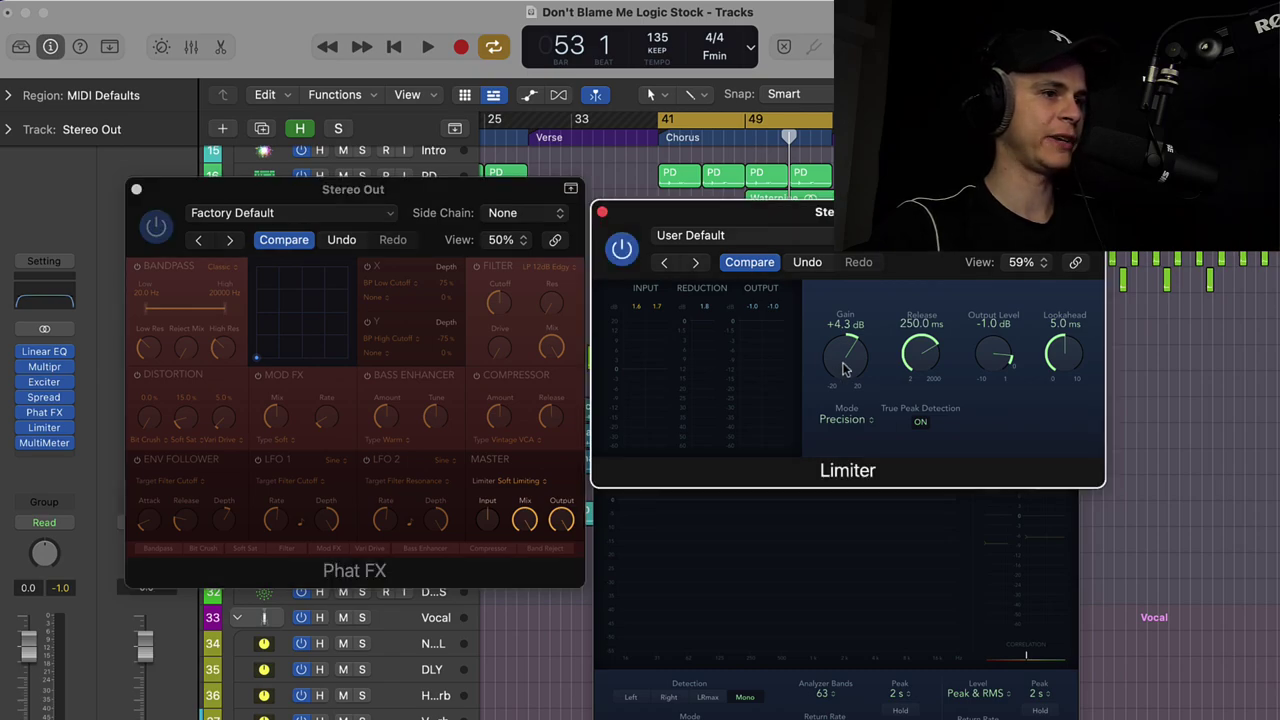
pyautogui.click(557, 487)
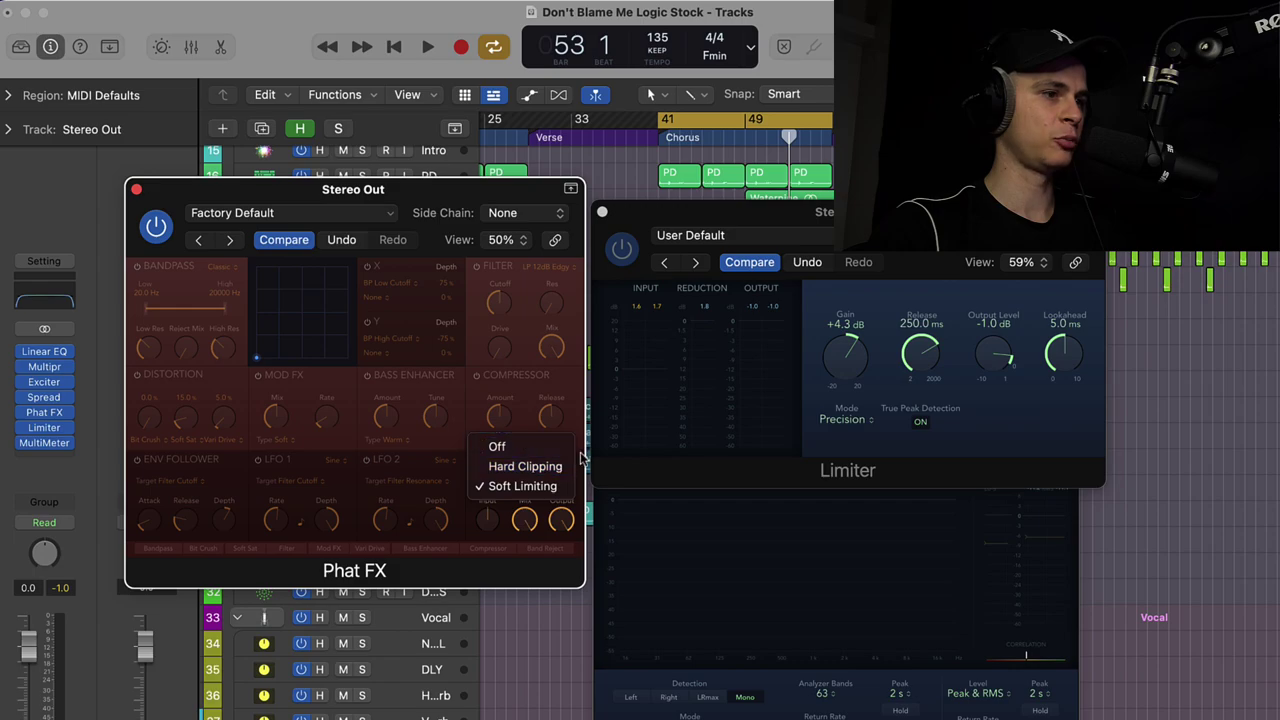
pyautogui.click(580, 514)
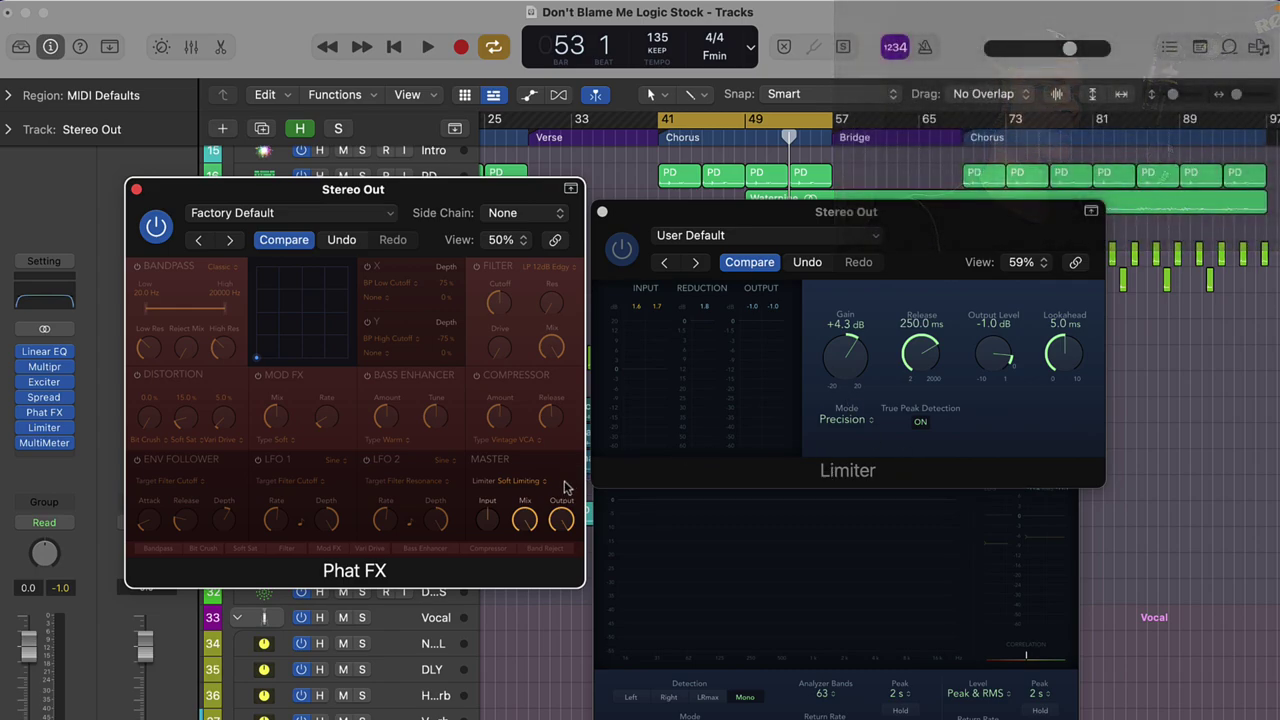
# Lower the Limiter's gain to +3.1 dB and raise Phat FX's Master input to 2.6 dB during playback
pyautogui.moveTo(845, 358); pyautogui.dragTo(838, 371)
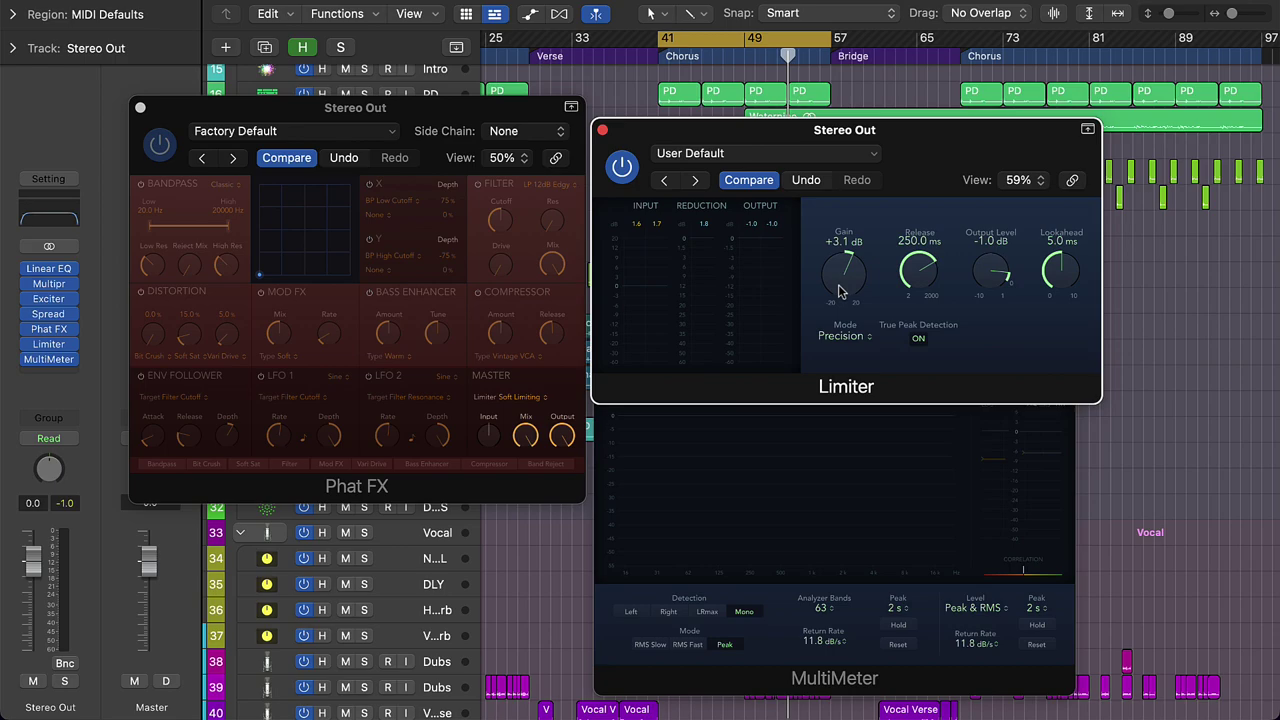
pyautogui.press('space')
pyautogui.click(490, 438)
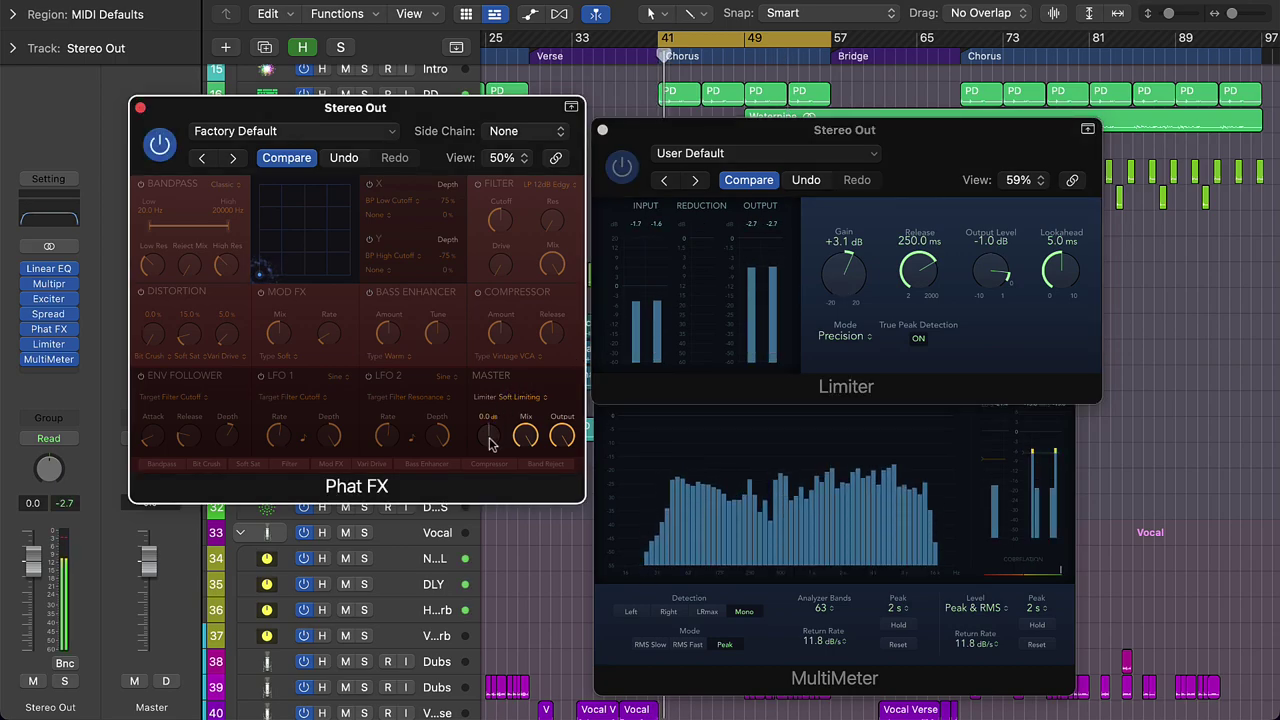
pyautogui.moveTo(490, 444); pyautogui.dragTo(490, 430)
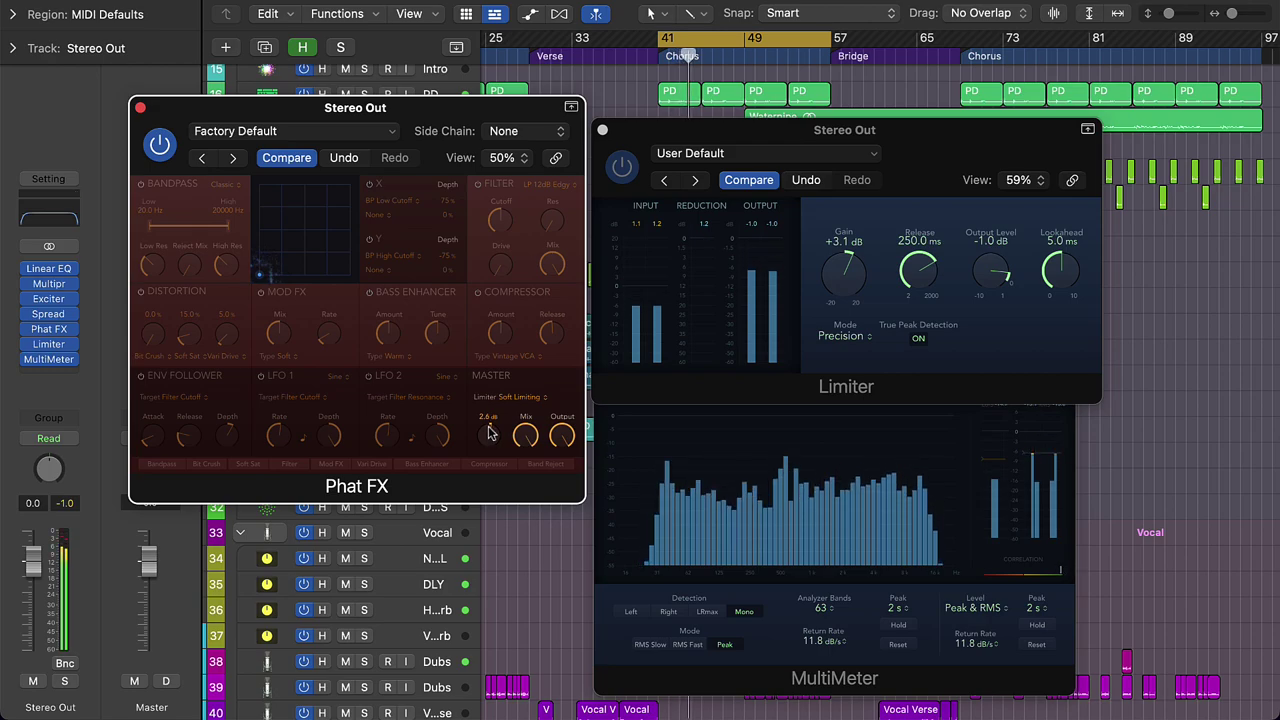
# Raise Phat FX's Master input to 3.8 dB and lower the Limiter's gain to +2.5 dB, checking the loudness on MultiMeter
pyautogui.click(772, 468)
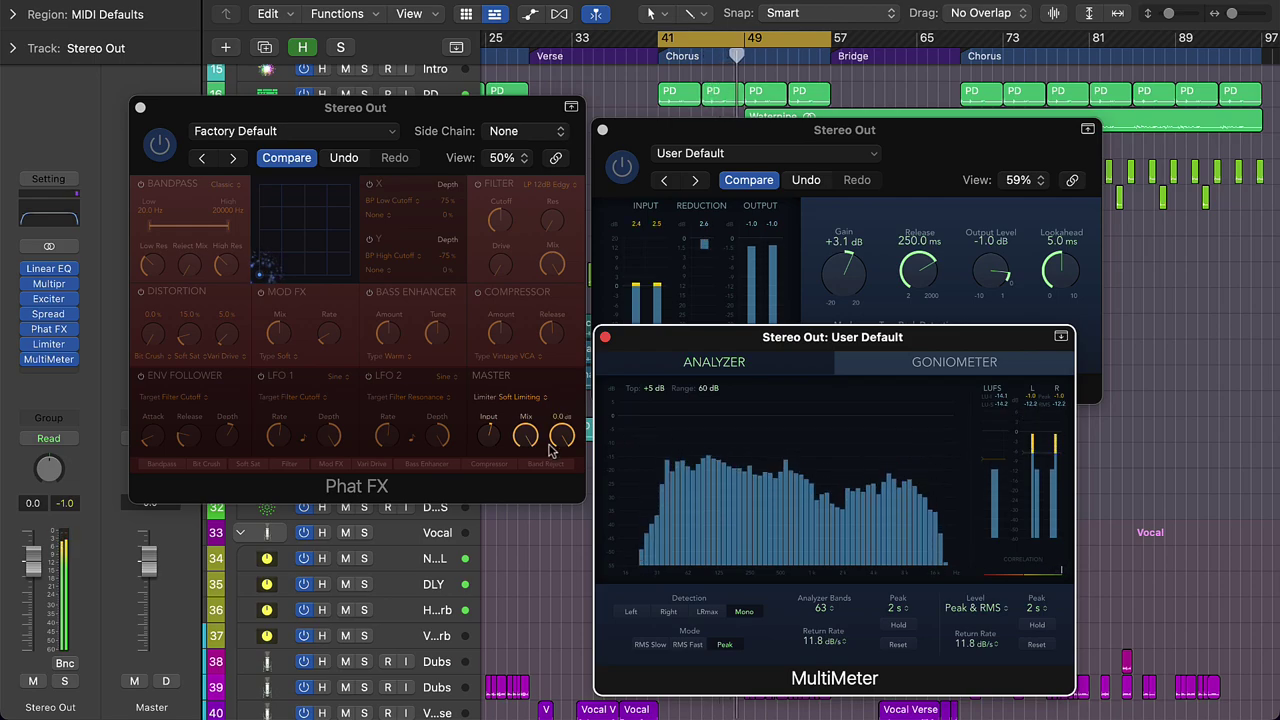
pyautogui.click(489, 444)
pyautogui.moveTo(489, 444); pyautogui.dragTo(488, 441)
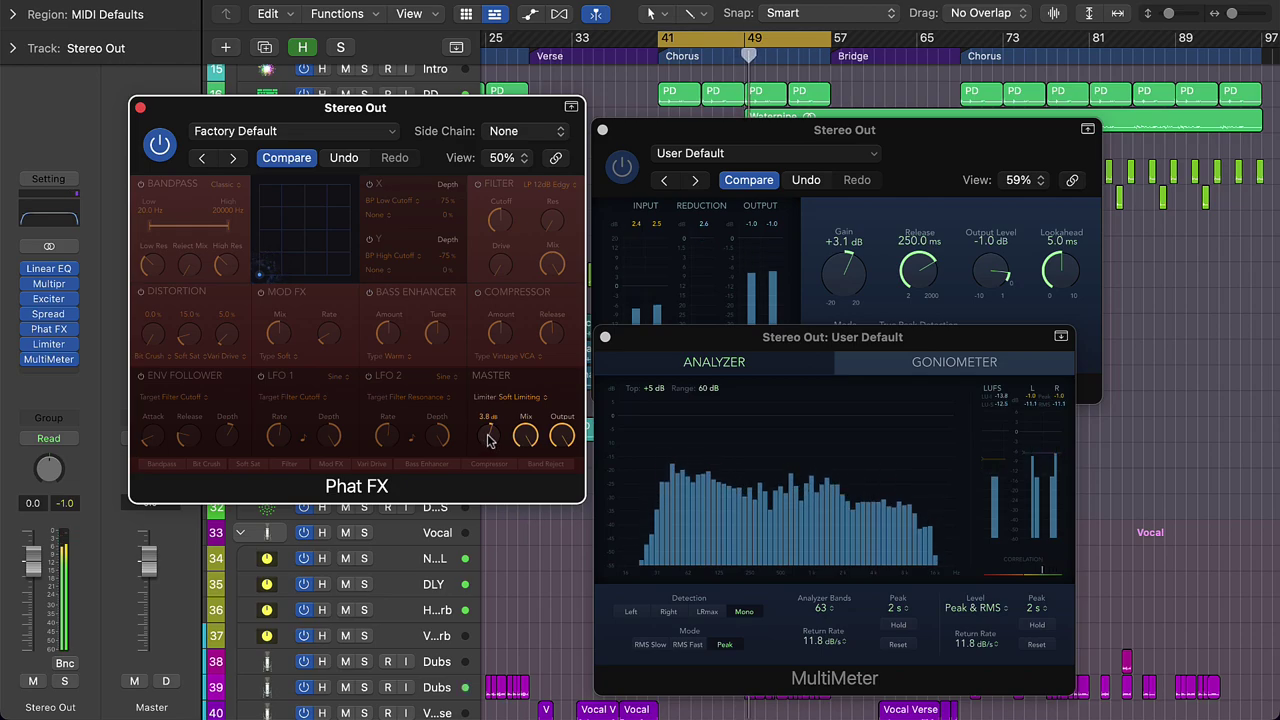
pyautogui.moveTo(843, 277); pyautogui.dragTo(843, 284)
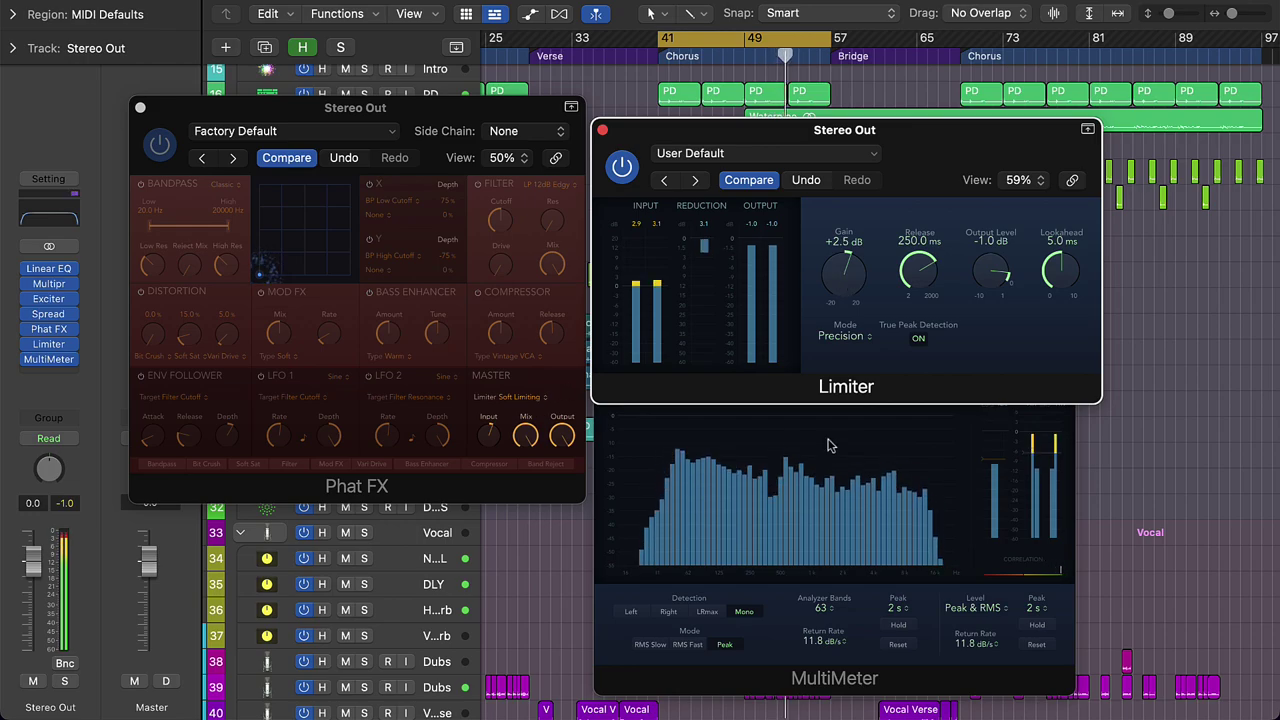
pyautogui.click(865, 447)
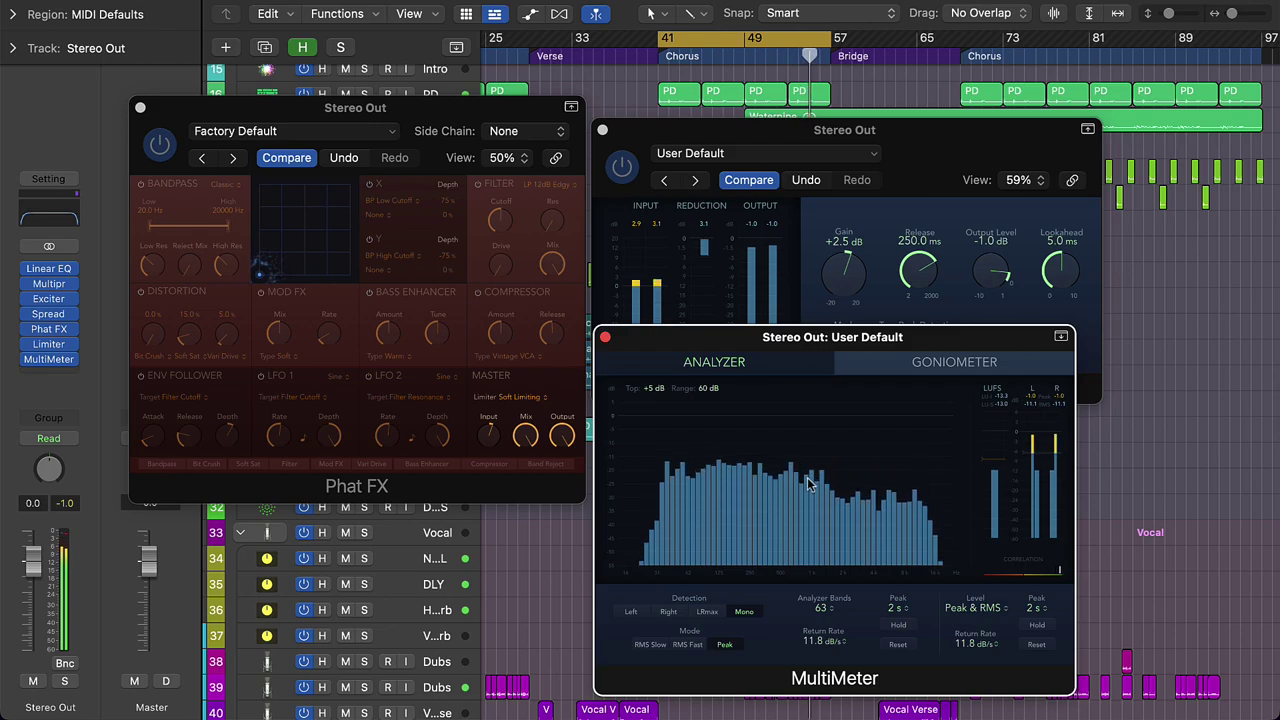
# Raise the Limiter's gain in stages to +5.0 dB during playback, comparing the loudness on MultiMeter
pyautogui.moveTo(852, 285); pyautogui.dragTo(850, 276)
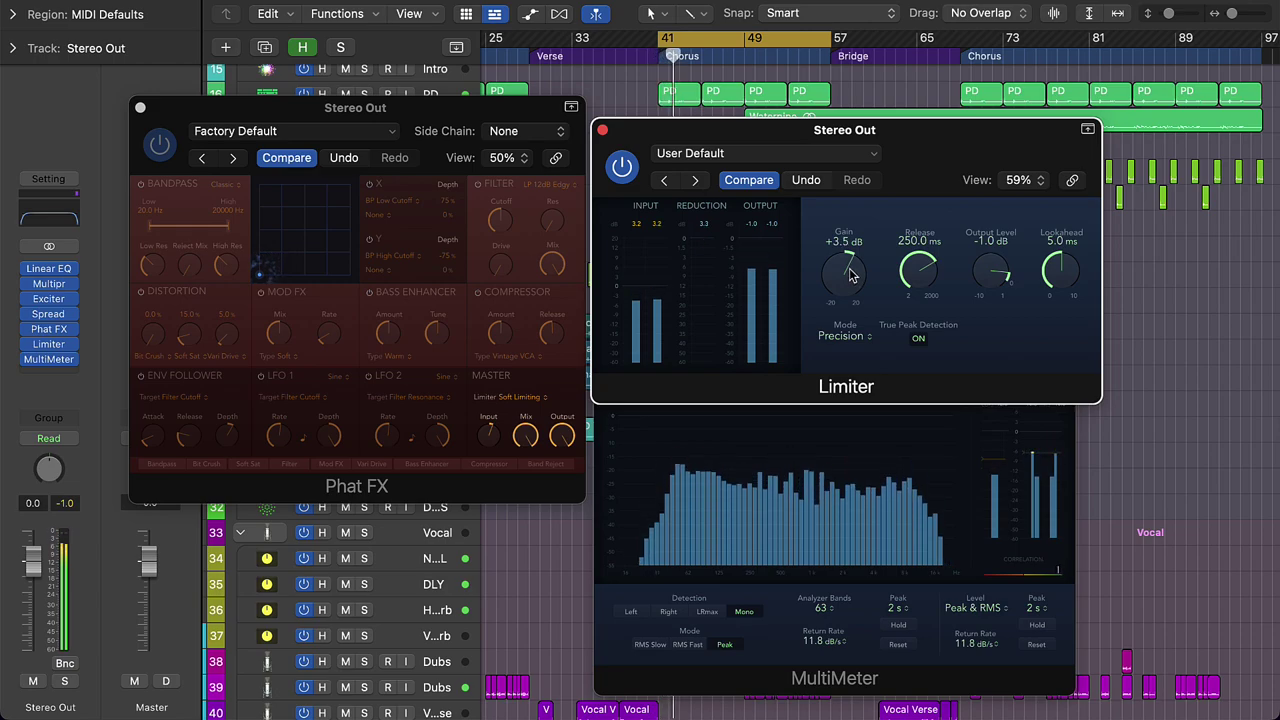
pyautogui.click(985, 438)
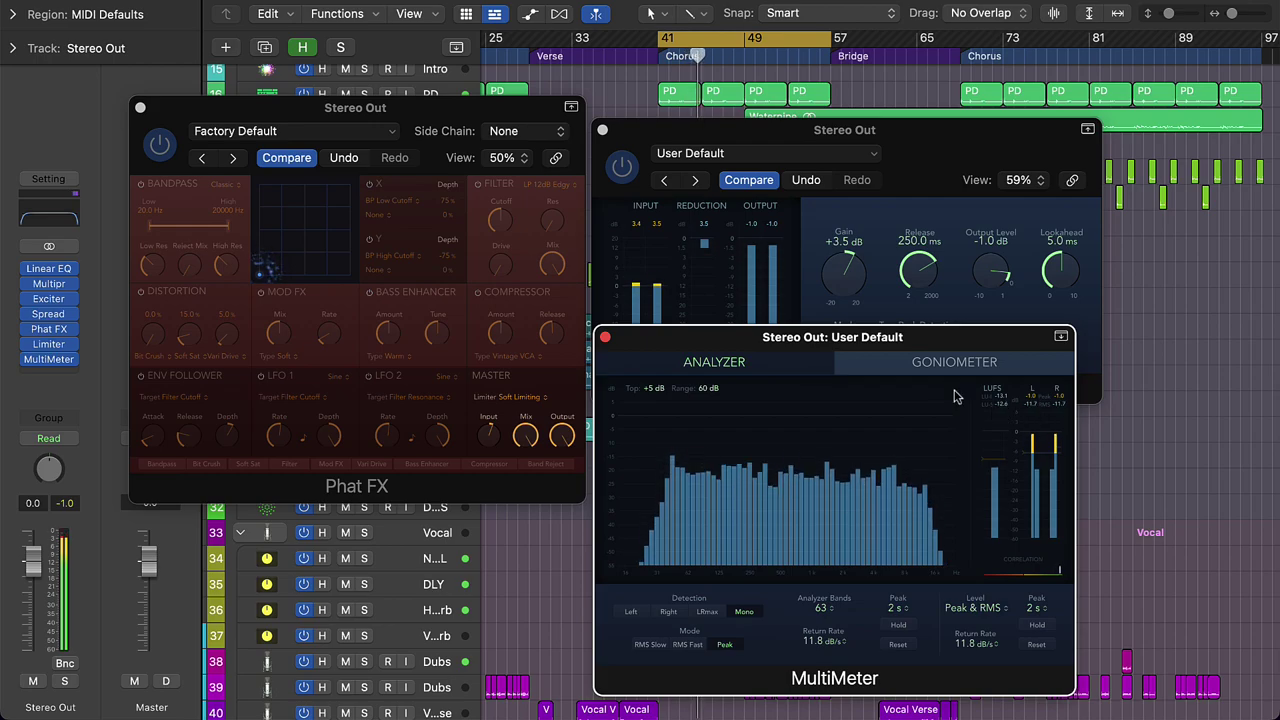
pyautogui.moveTo(850, 294); pyautogui.dragTo(845, 289)
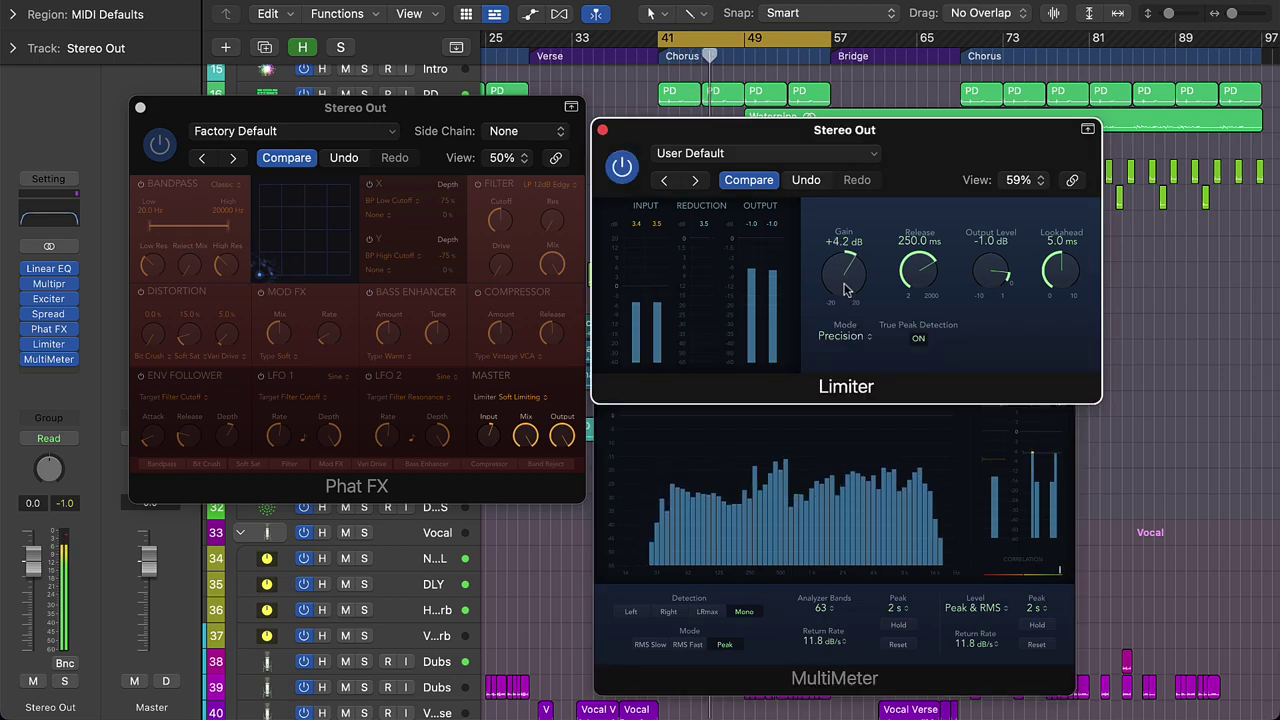
pyautogui.click(943, 451)
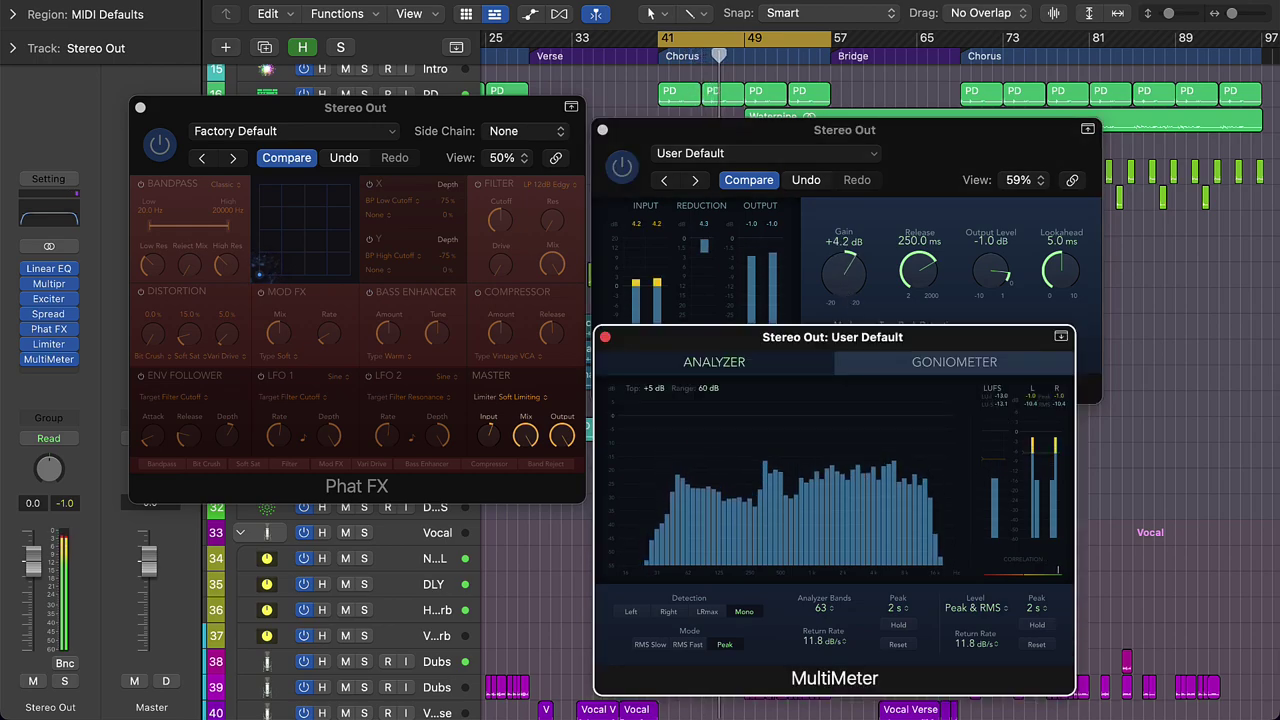
pyautogui.moveTo(835, 276)
pyautogui.mouseDown()
pyautogui.moveTo(845, 258)
pyautogui.moveTo(846, 273)
pyautogui.mouseUp()
pyautogui.click(966, 447)
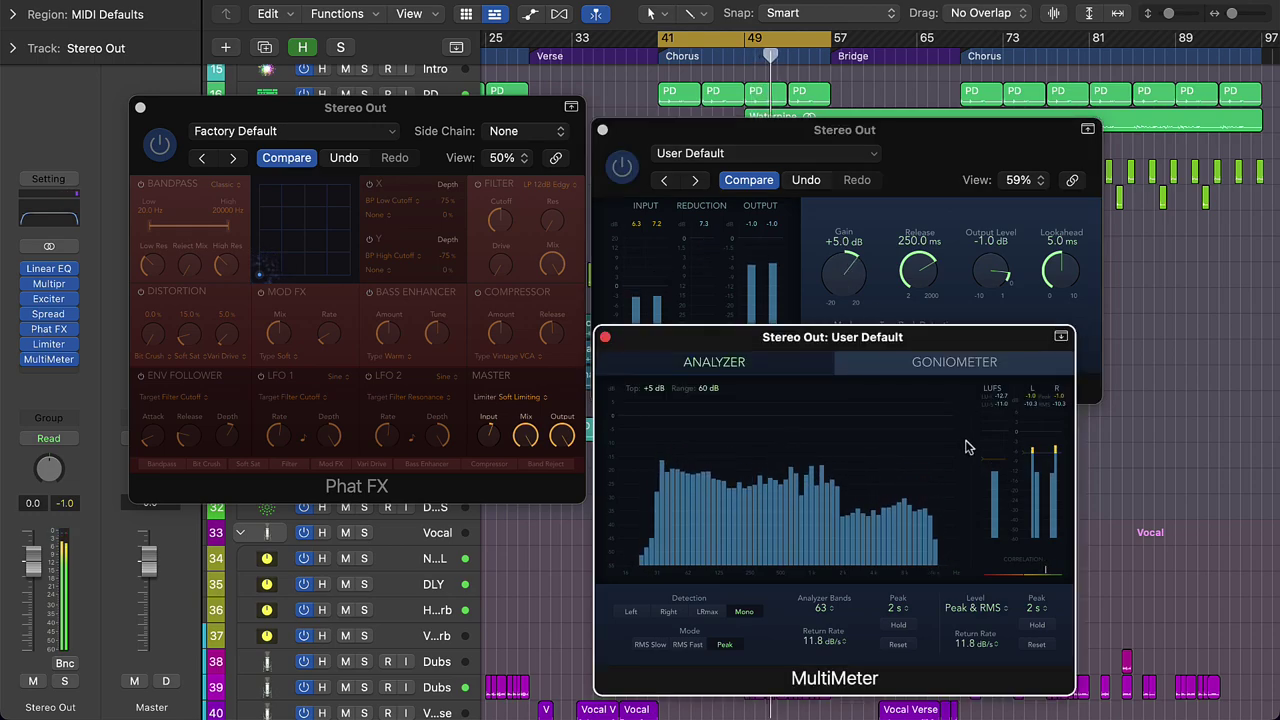
# Set Phat FX's Master input to 3.9 dB and the Limiter's gain to +4.5 dB, then stop playback
pyautogui.click(490, 438)
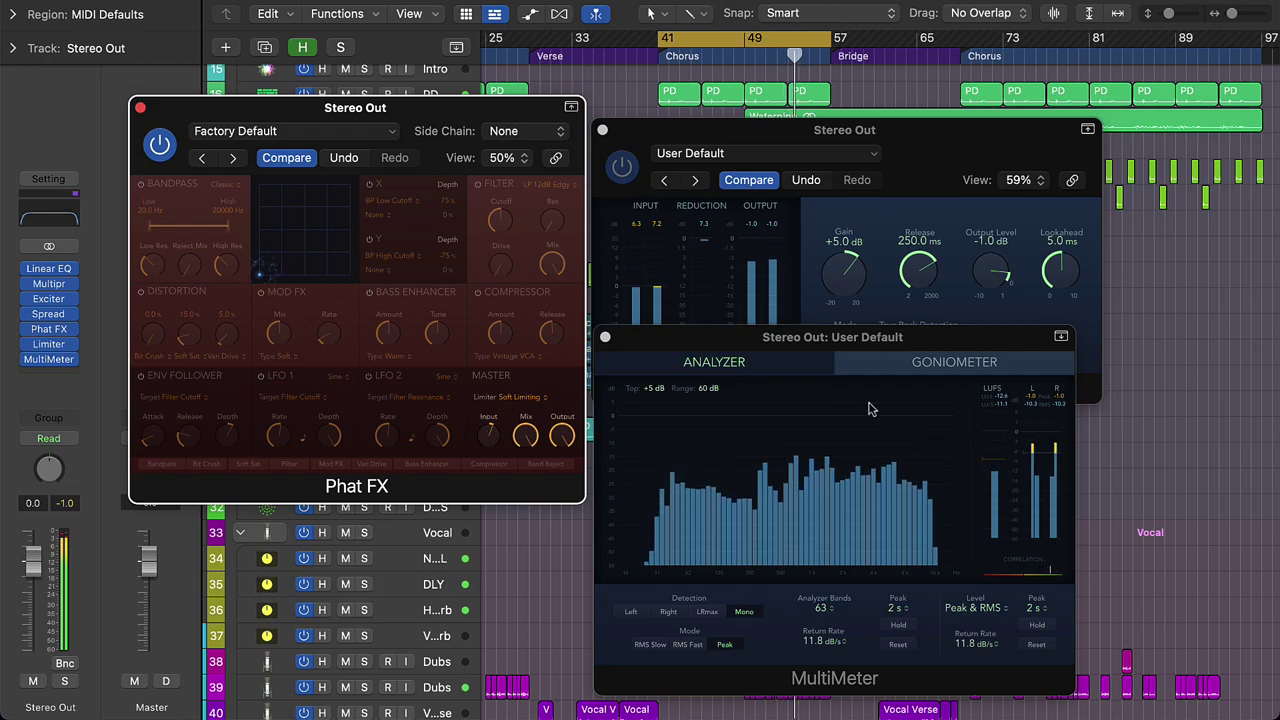
pyautogui.moveTo(490, 436); pyautogui.dragTo(490, 440)
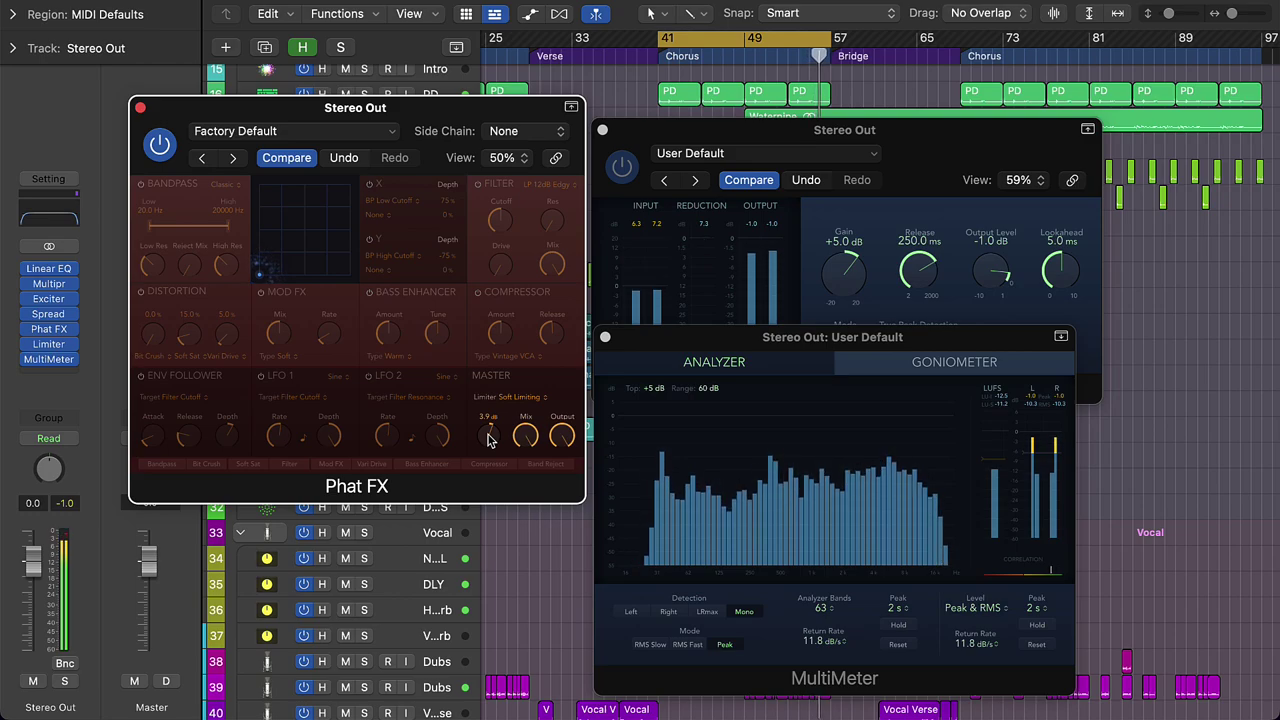
pyautogui.click(838, 285)
pyautogui.moveTo(838, 285); pyautogui.dragTo(838, 288)
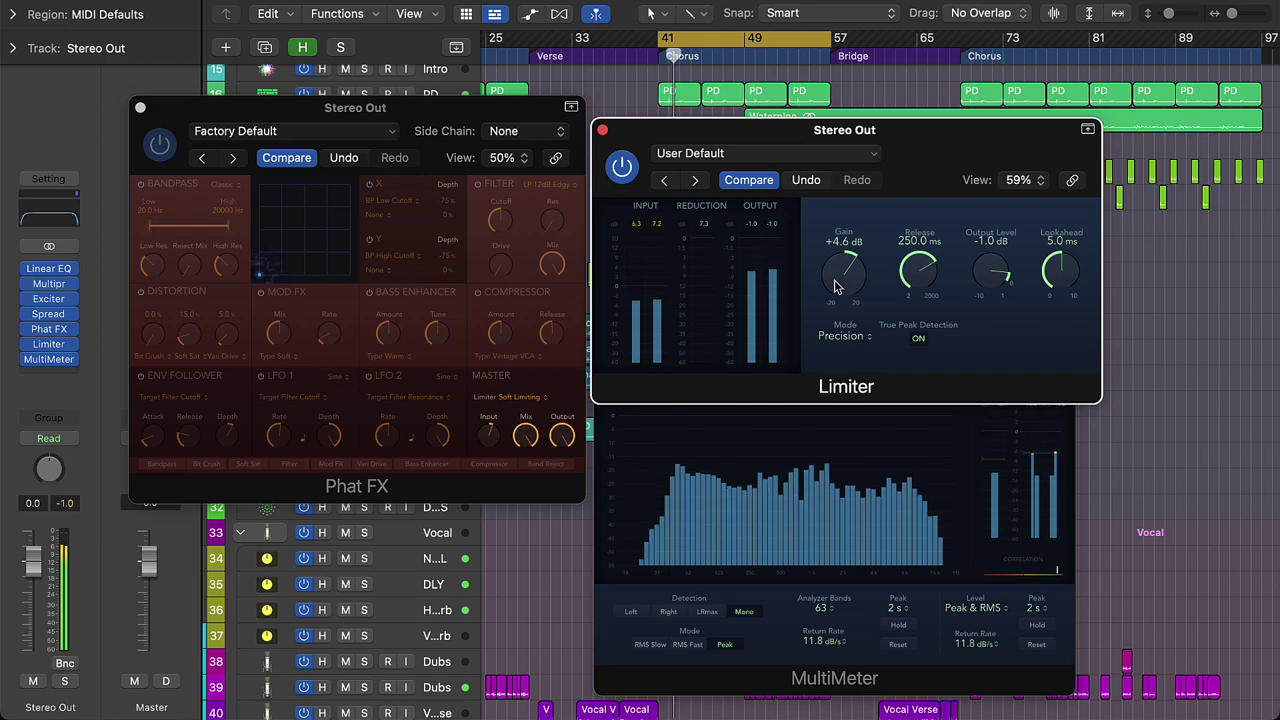
pyautogui.click(843, 423)
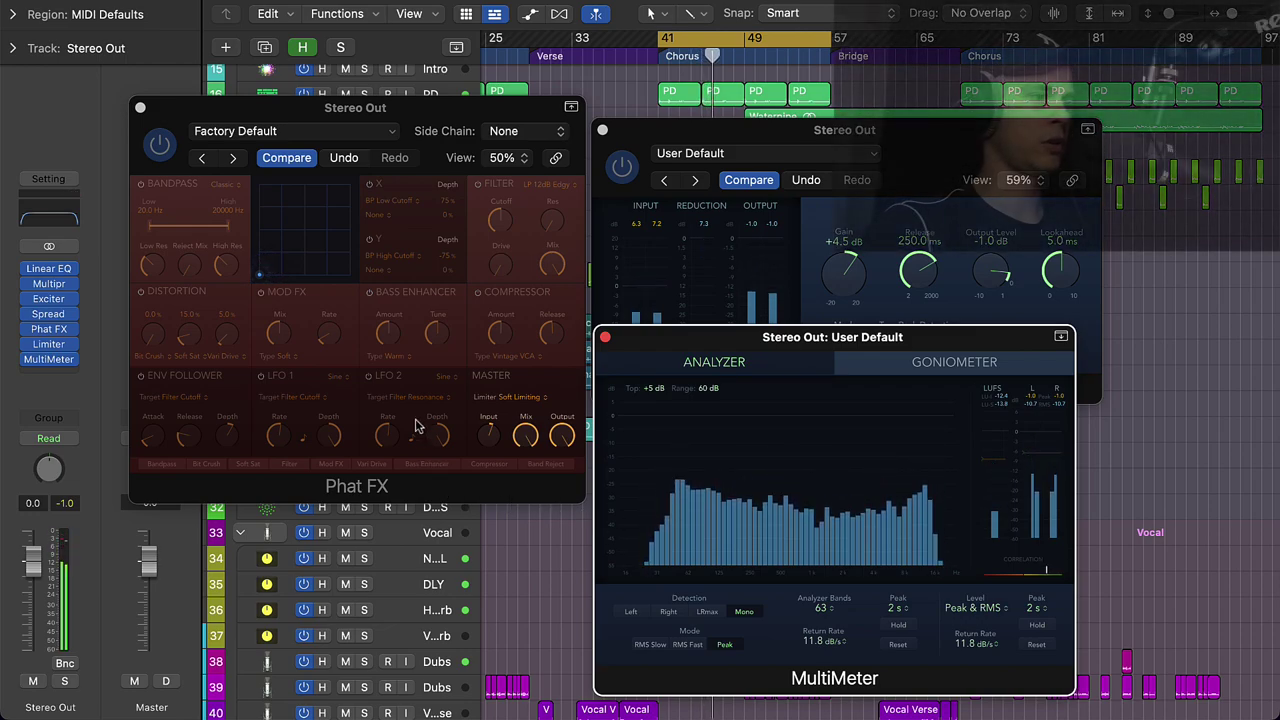
pyautogui.press('space')
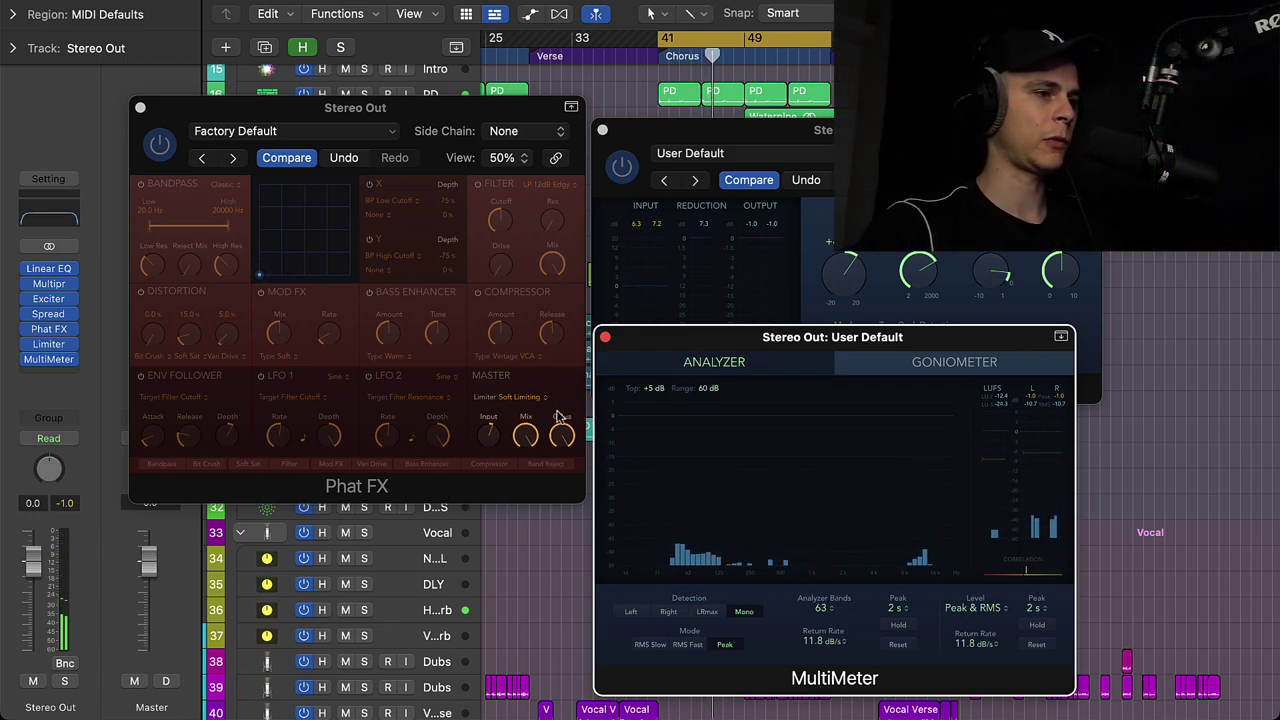
# Switch on Phat FX's Bass Enhancer and lower its Amount while listening to the chorus
pyautogui.click(397, 301)
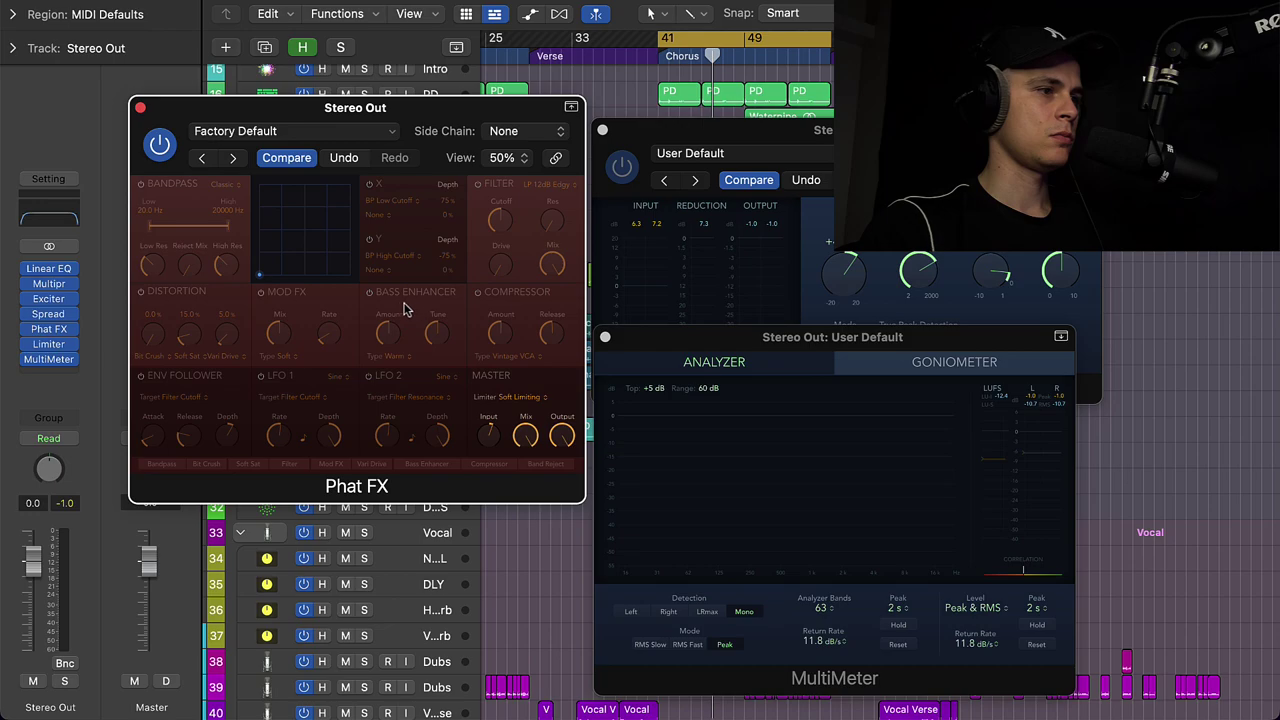
pyautogui.click(369, 293)
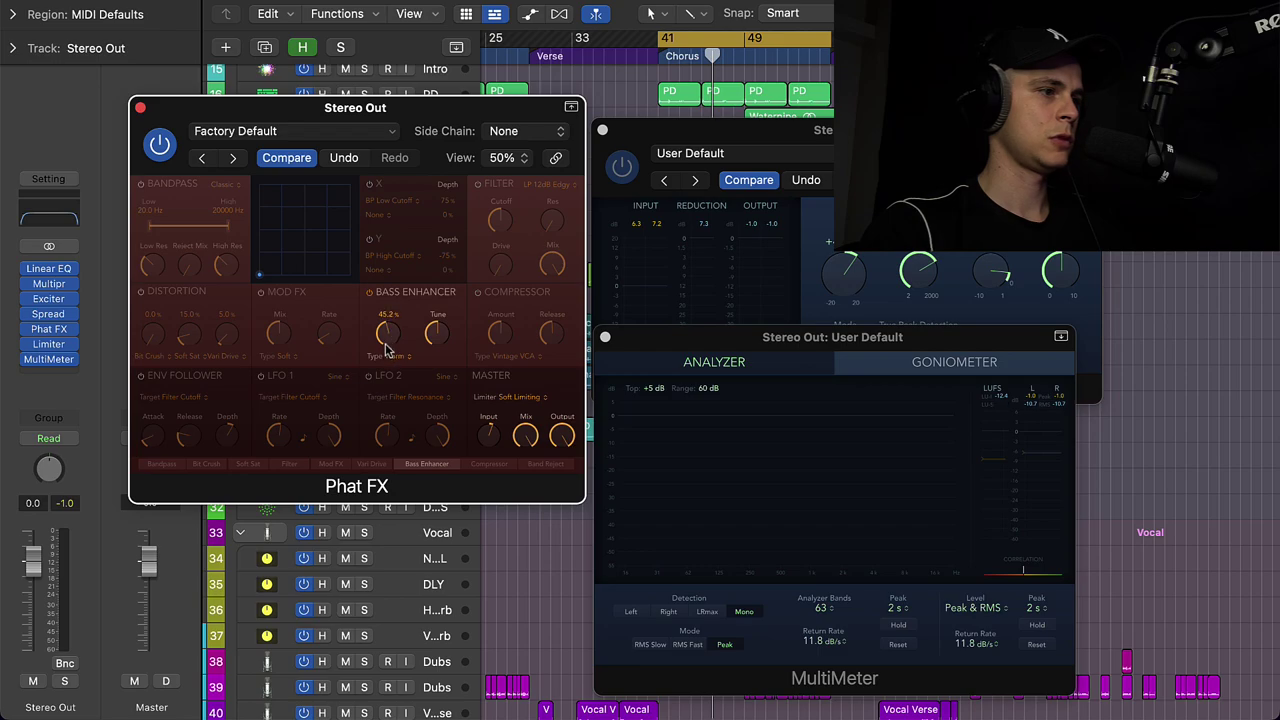
pyautogui.press('space')
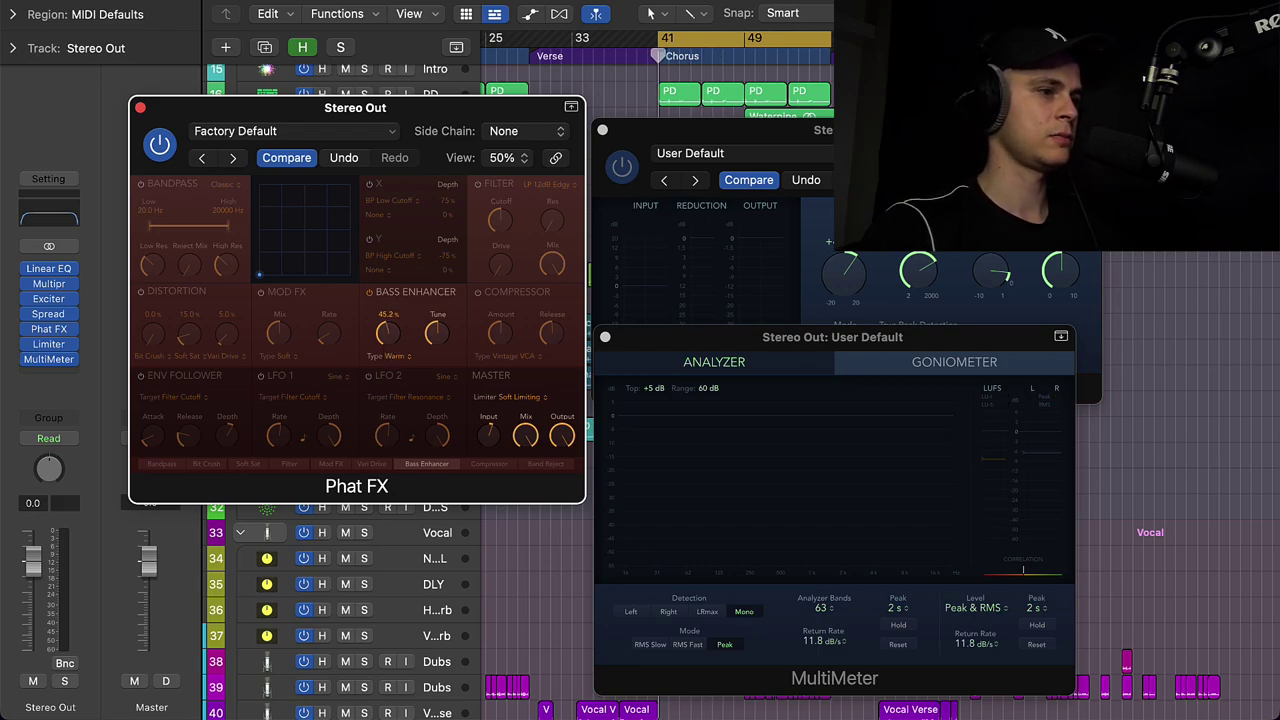
pyautogui.moveTo(386, 333); pyautogui.dragTo(386, 343)
pyautogui.press('space')
pyautogui.moveTo(397, 417); pyautogui.dragTo(421, 437)
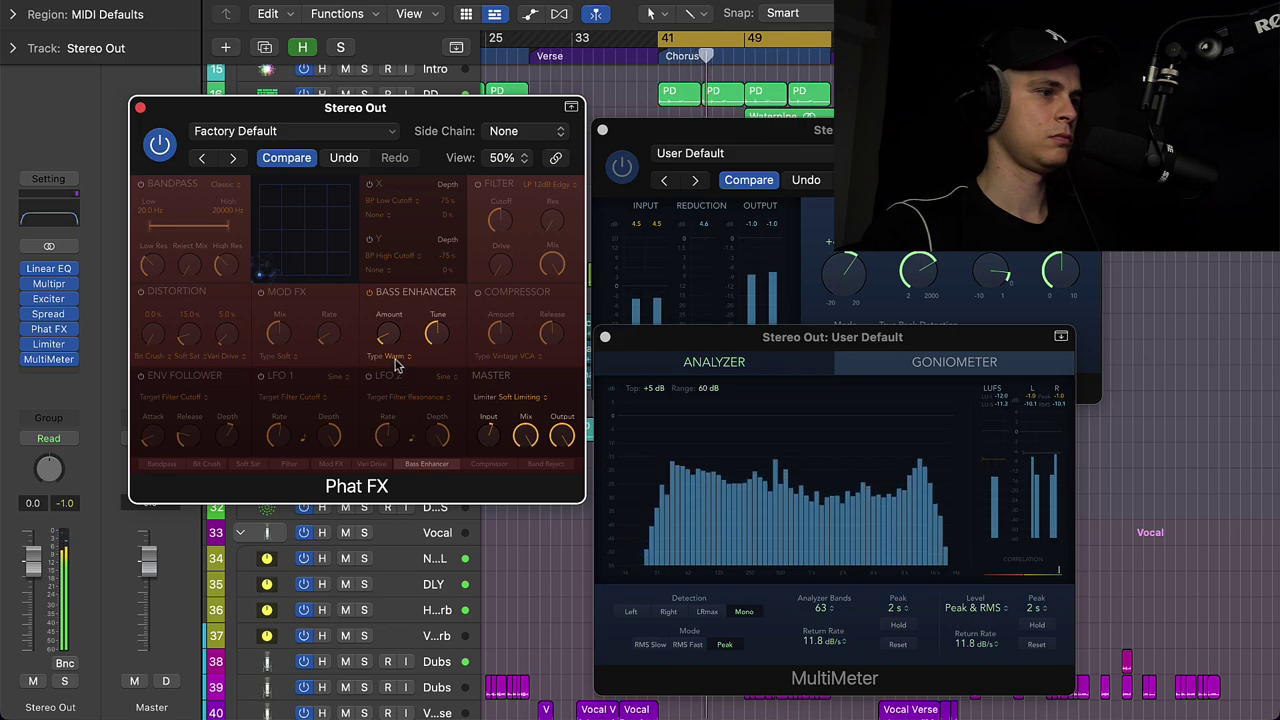
# Try the Clip type in the Bass Enhancer with a higher Amount during playback
pyautogui.click(395, 363)
pyautogui.click(397, 395)
pyautogui.moveTo(390, 338); pyautogui.dragTo(386, 327)
pyautogui.moveTo(385, 318); pyautogui.dragTo(437, 333)
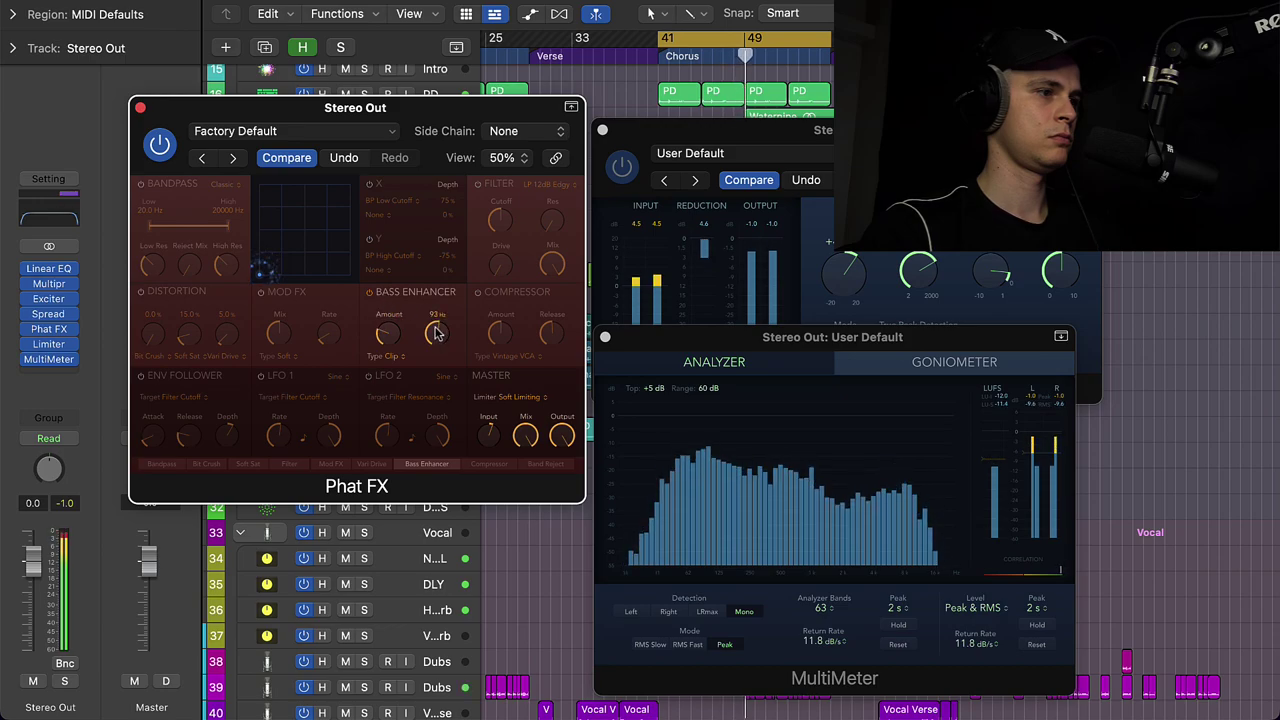
# Set the Bass Enhancer's type back to Warm and its Amount to 19.5%, checking the levels on MultiMeter
pyautogui.click(391, 358)
pyautogui.click(395, 323)
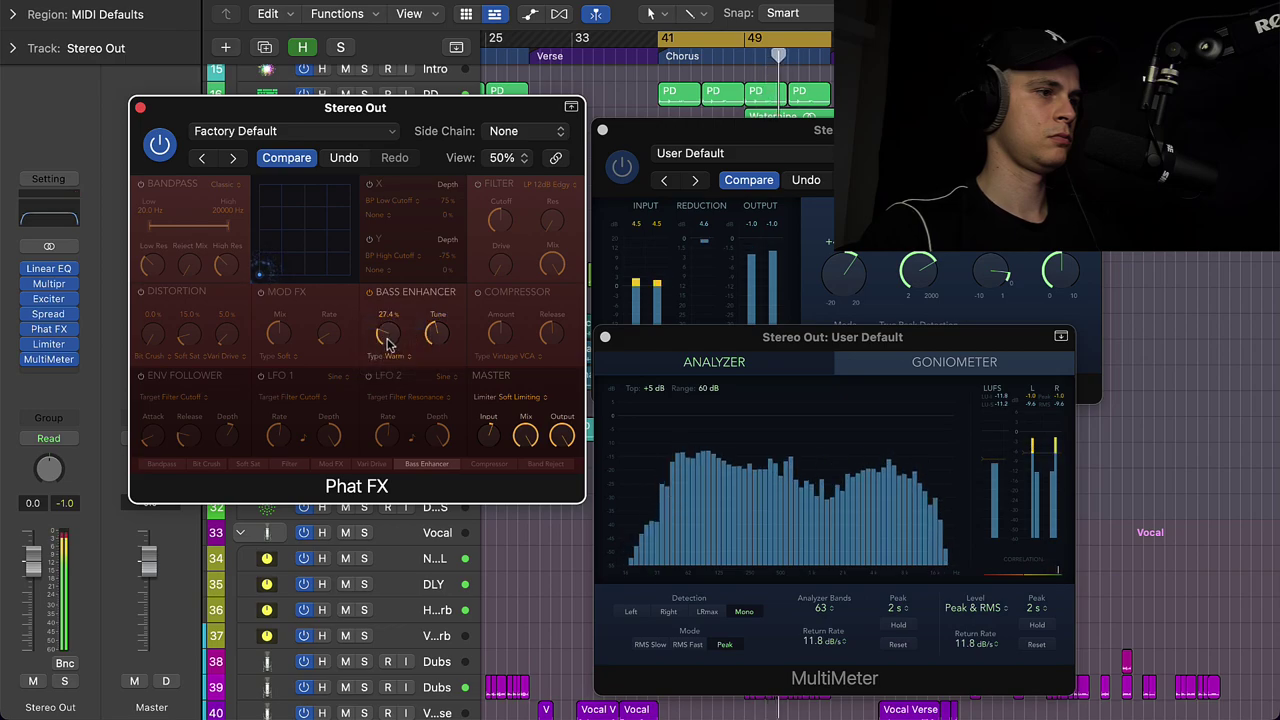
pyautogui.moveTo(389, 341); pyautogui.dragTo(393, 364)
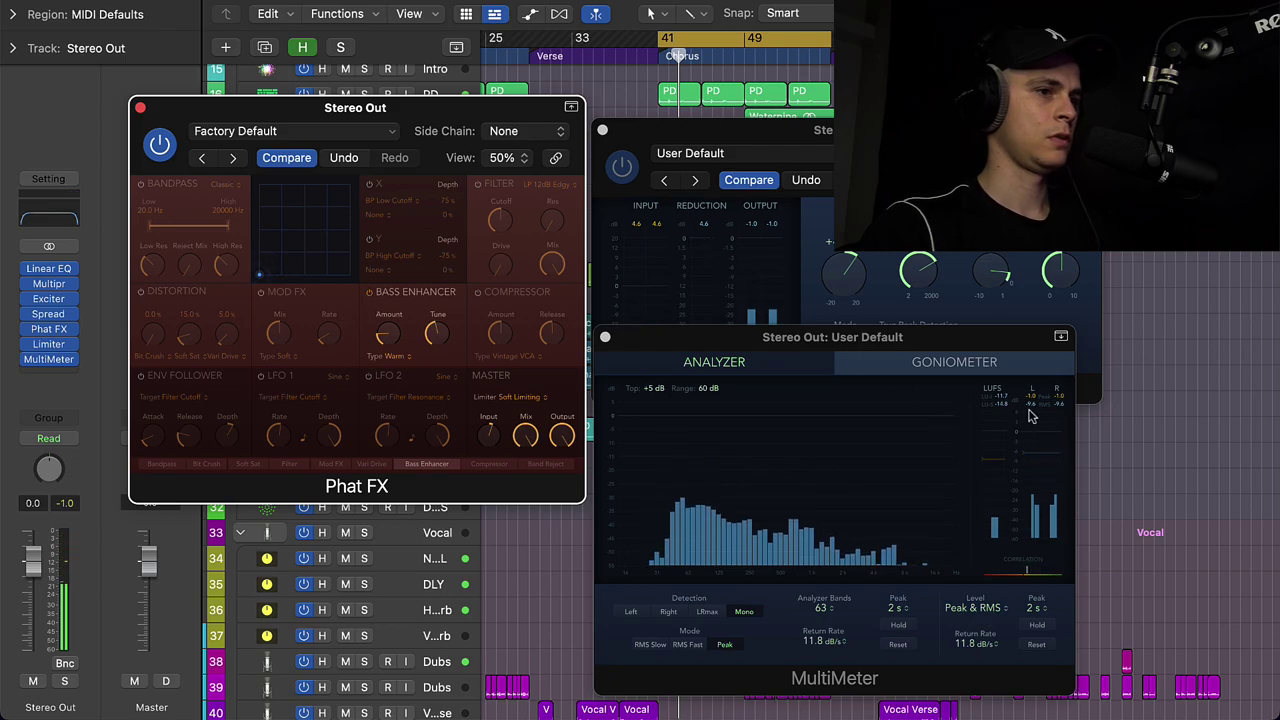
pyautogui.click(940, 410)
pyautogui.moveTo(385, 340)
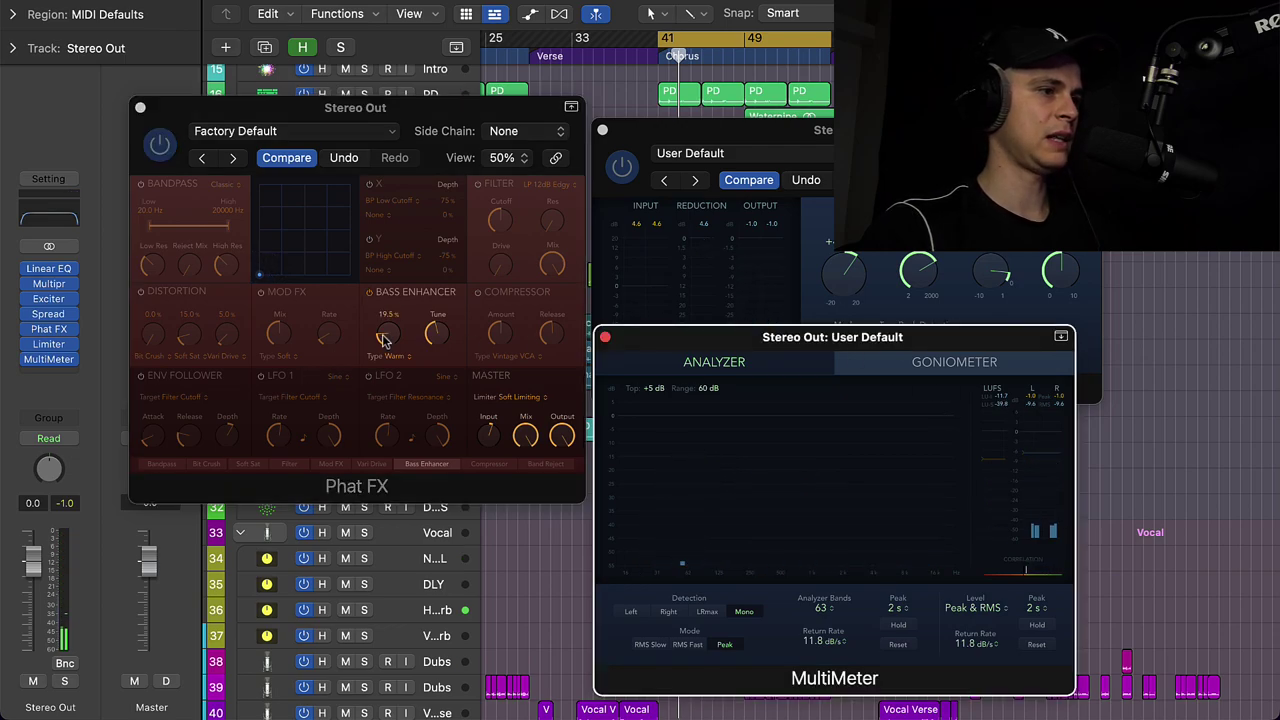
# Switch on Phat FX's Distortion with Vari Drive at 0.0% and Soft Sat at 7.3%, checking the loudness during playback
pyautogui.click(140, 293)
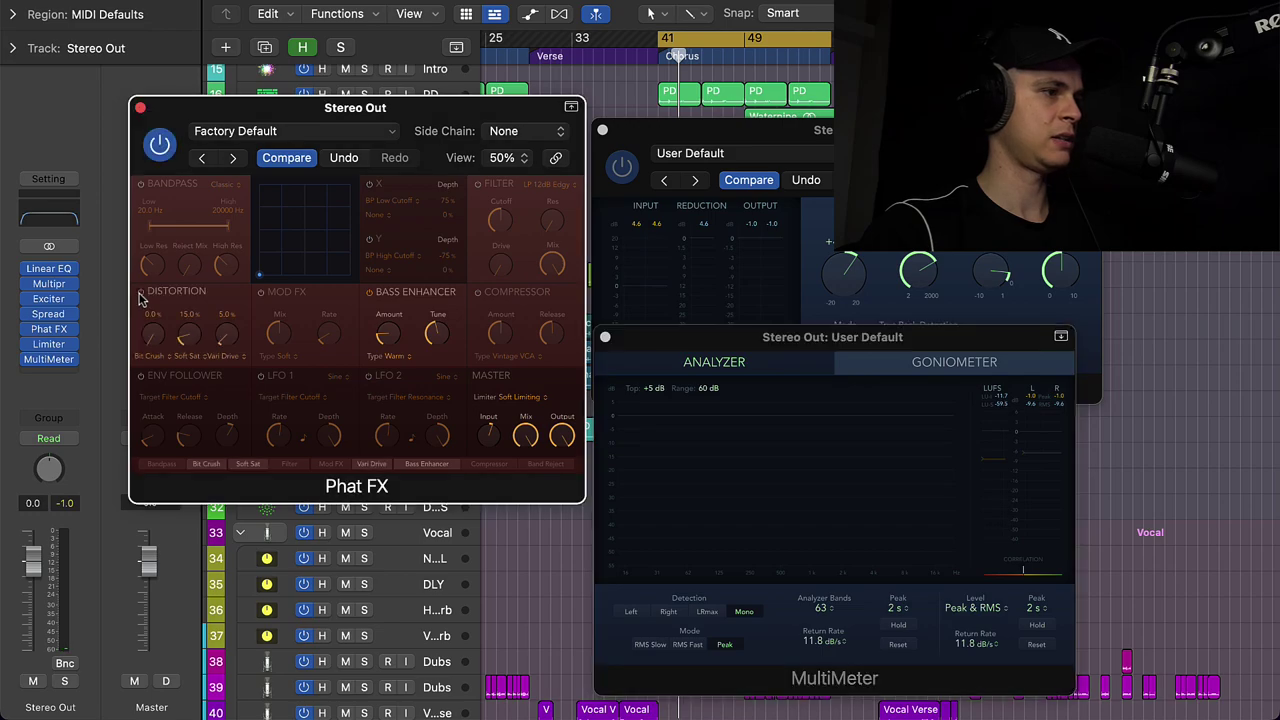
pyautogui.click(197, 357)
pyautogui.click(211, 308)
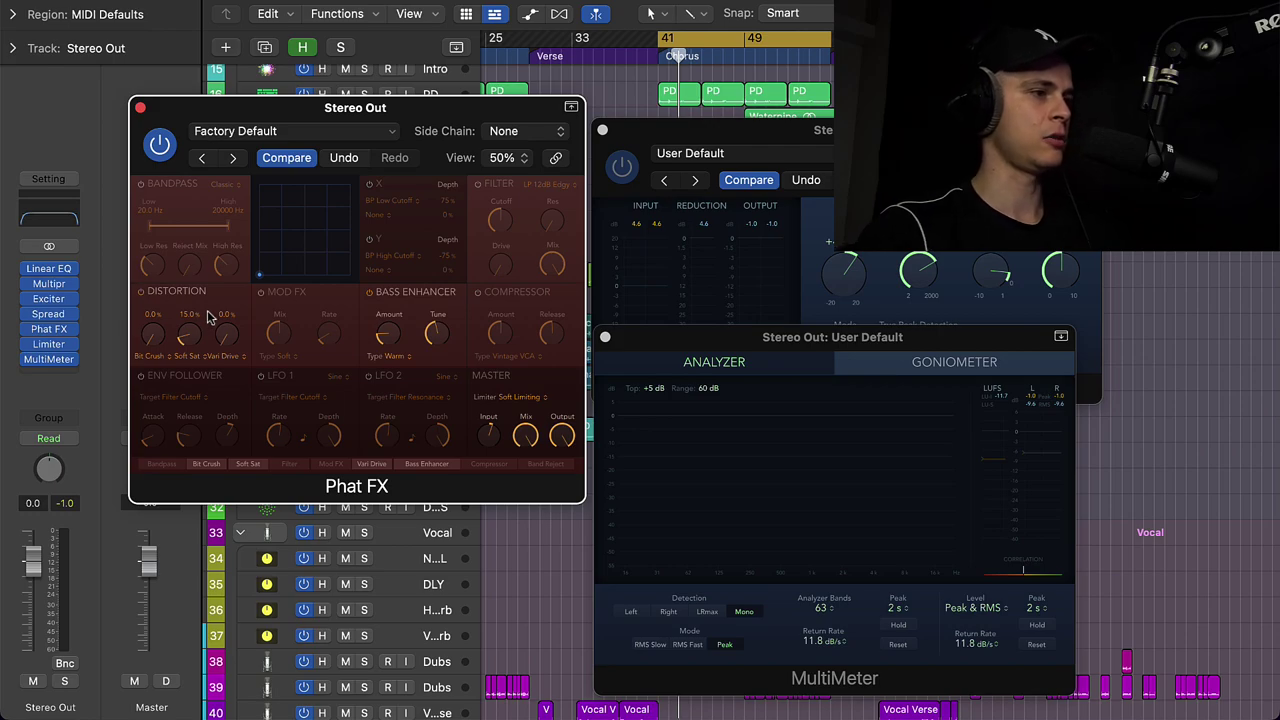
pyautogui.press('space')
pyautogui.press('space')
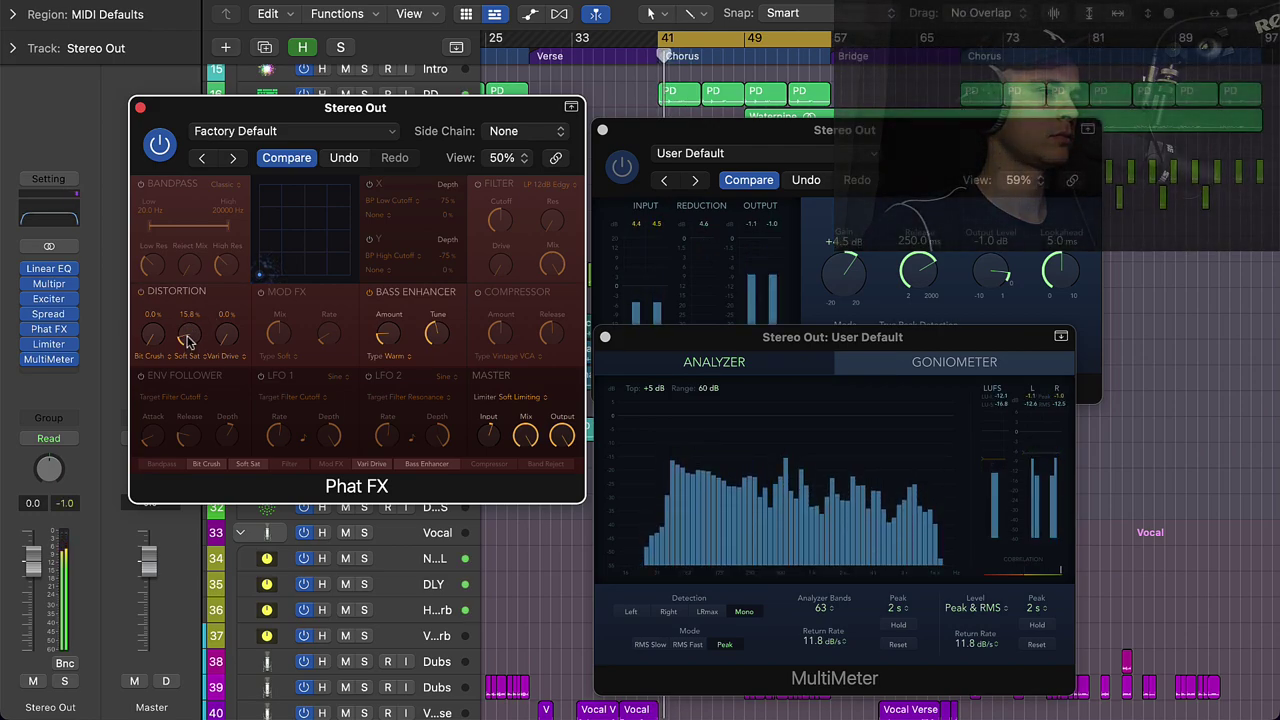
pyautogui.moveTo(186, 339); pyautogui.dragTo(204, 366)
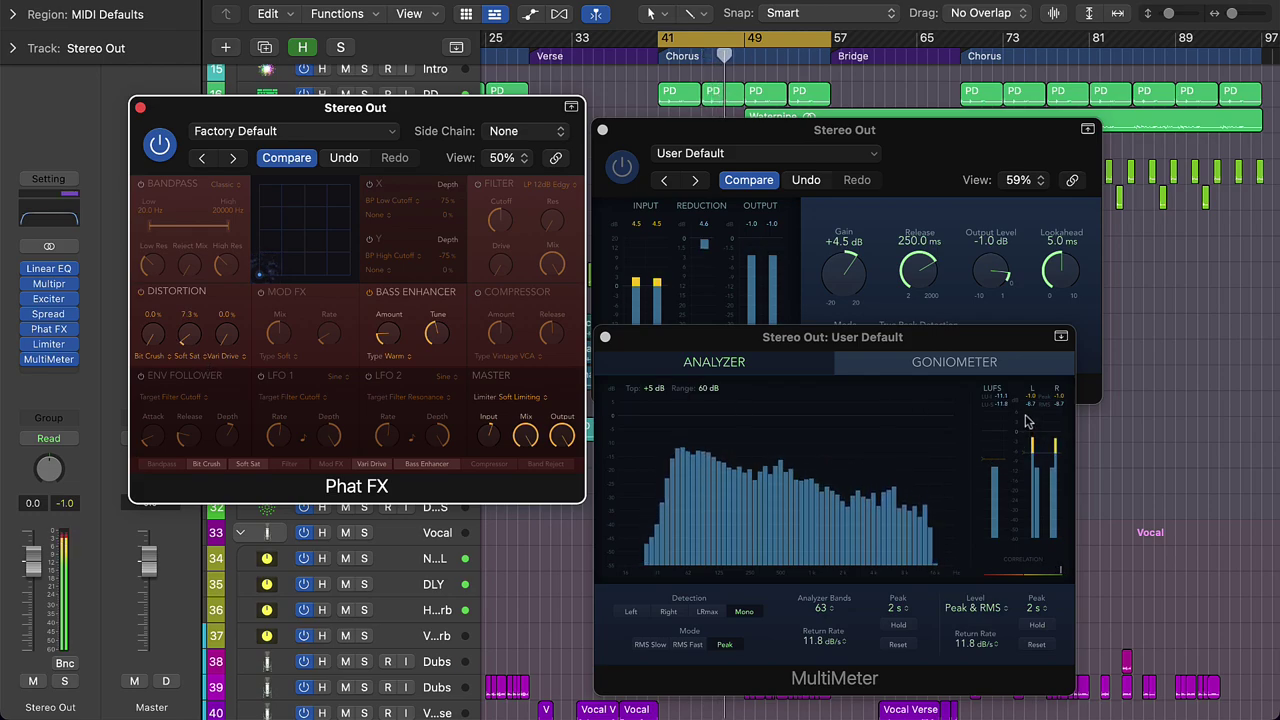
pyautogui.click(995, 425)
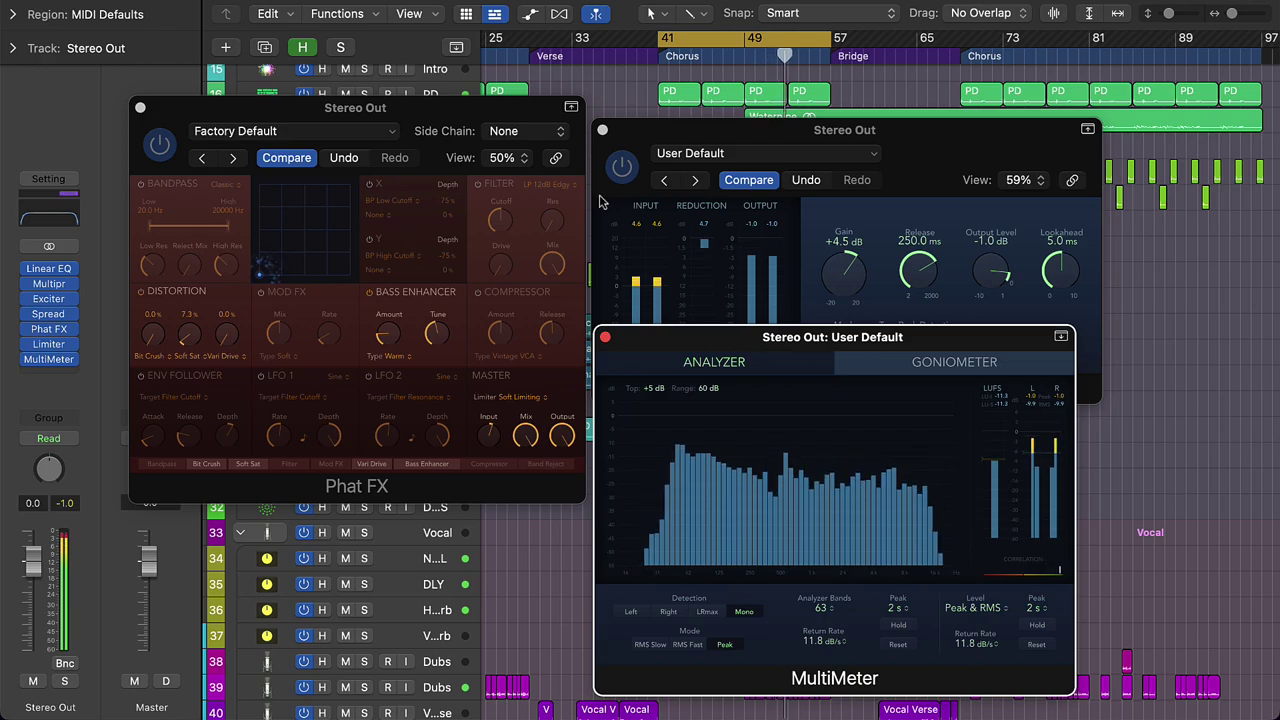
# Set the Limiter's release to 29.0 ms and its gain to +4.2 dB, monitoring the result on MultiMeter
pyautogui.click(786, 138)
pyautogui.scroll(-2, 838, 270)
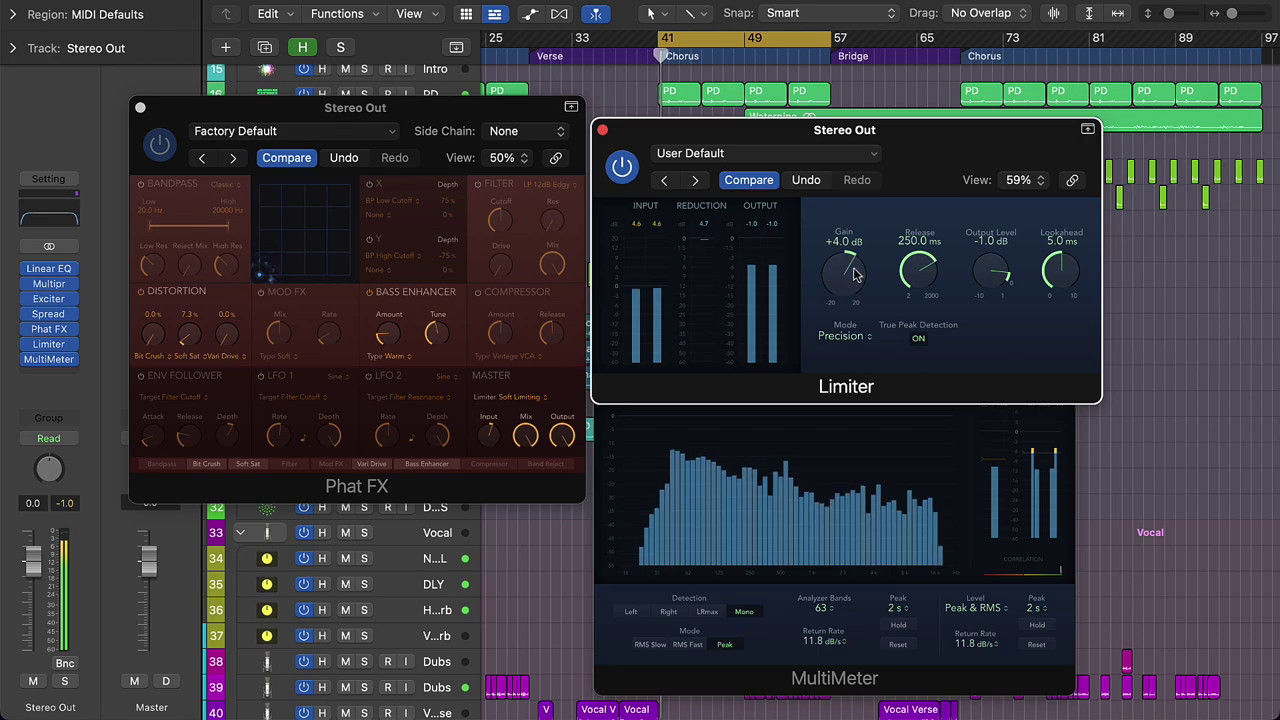
pyautogui.moveTo(918, 276); pyautogui.dragTo(919, 365)
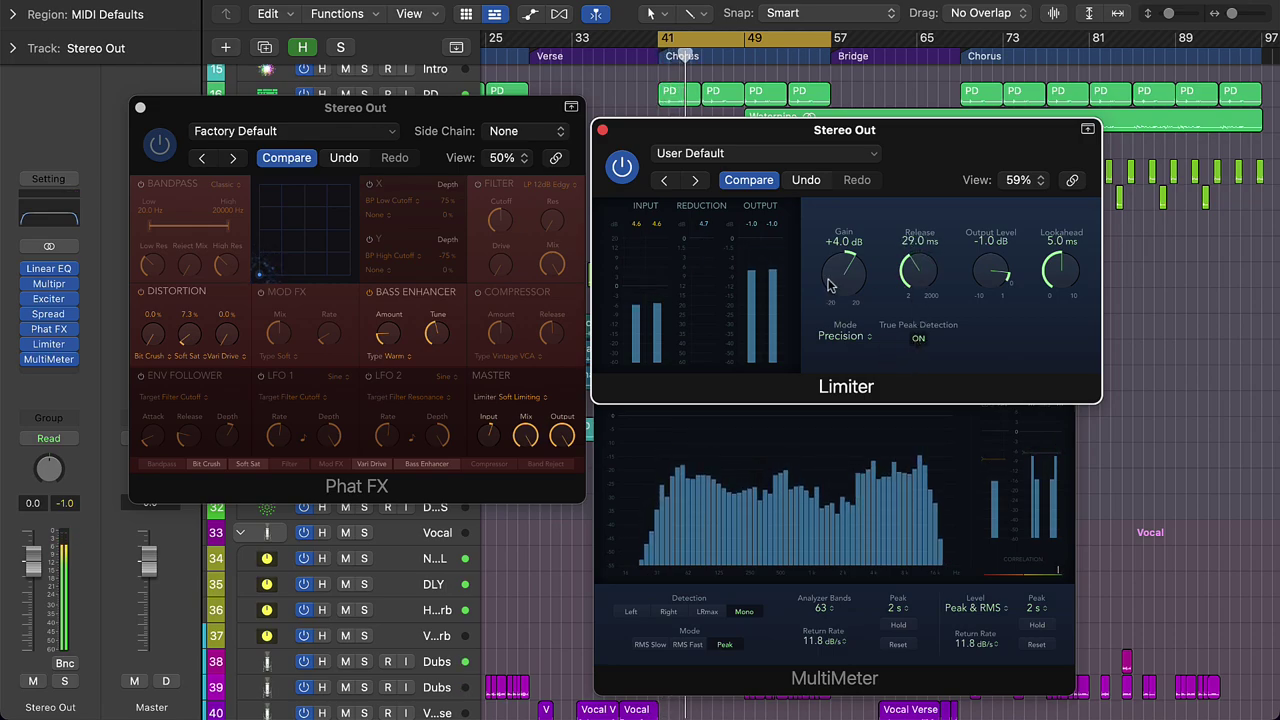
pyautogui.moveTo(831, 280); pyautogui.dragTo(831, 279)
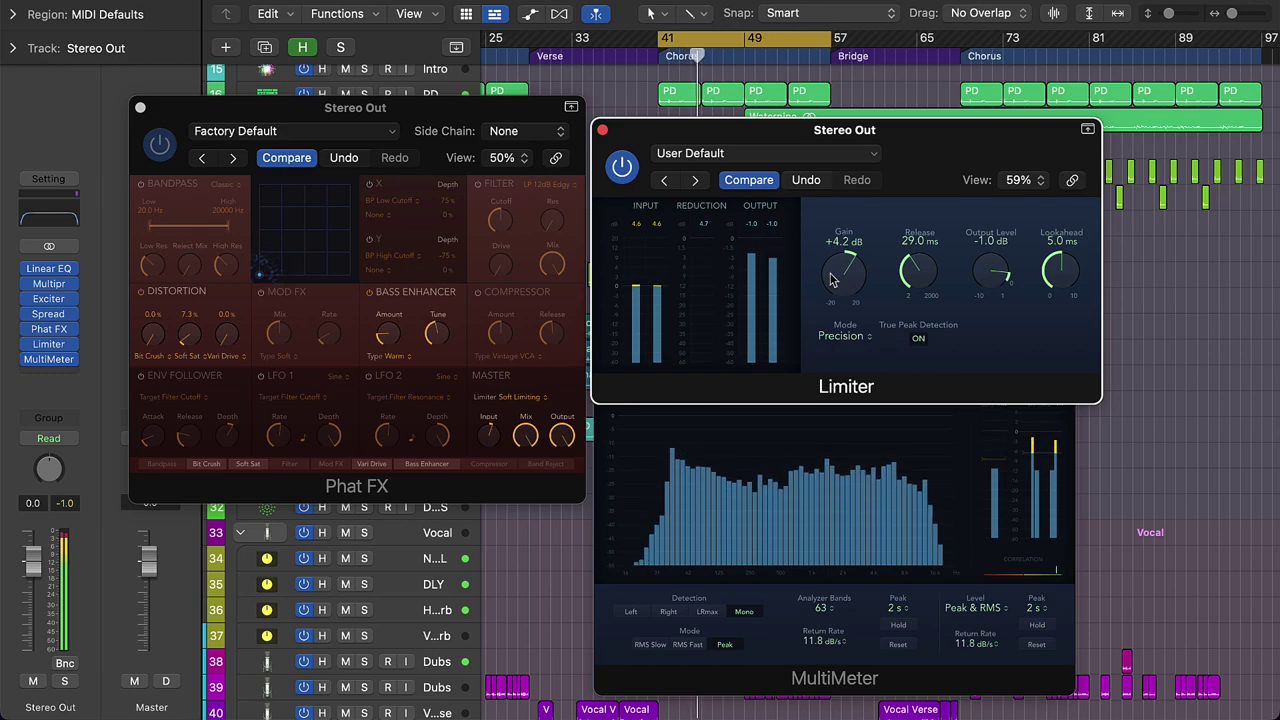
pyautogui.click(908, 452)
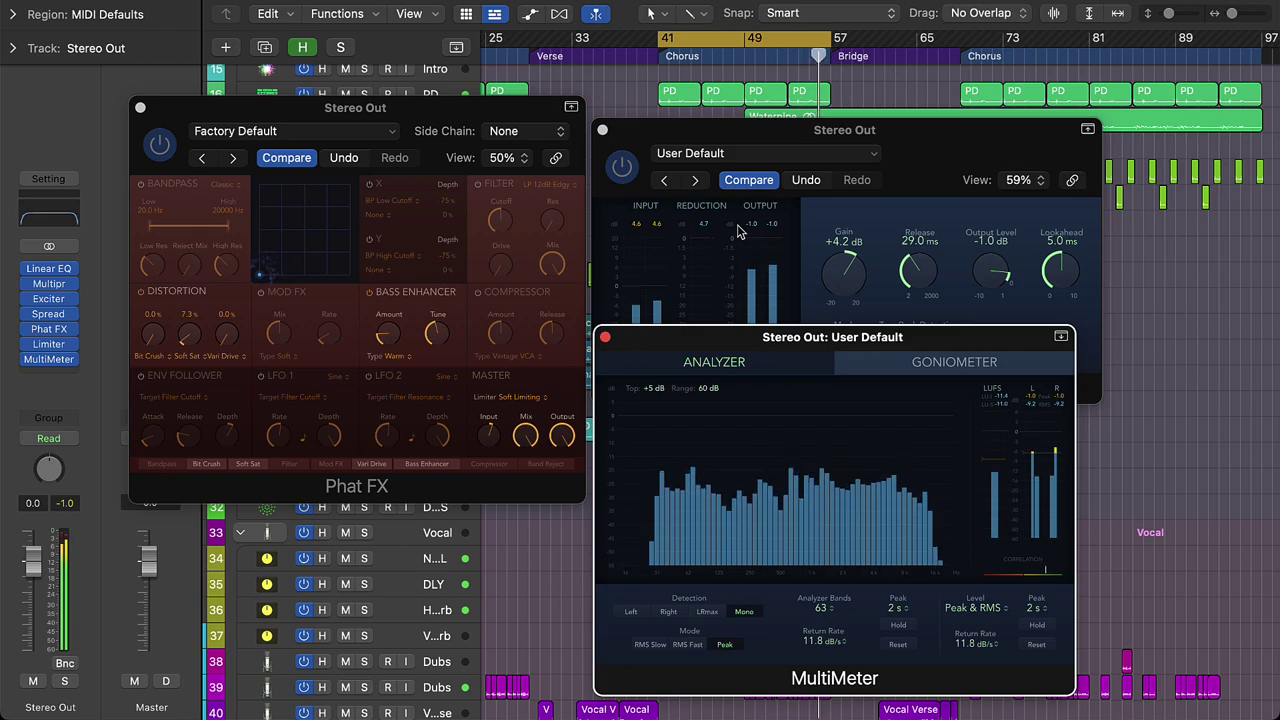
# Lower the Limiter's gain to +3.7 dB and reduce Phat FX's Soft Sat distortion to 6.5%
pyautogui.moveTo(848, 275); pyautogui.dragTo(852, 280)
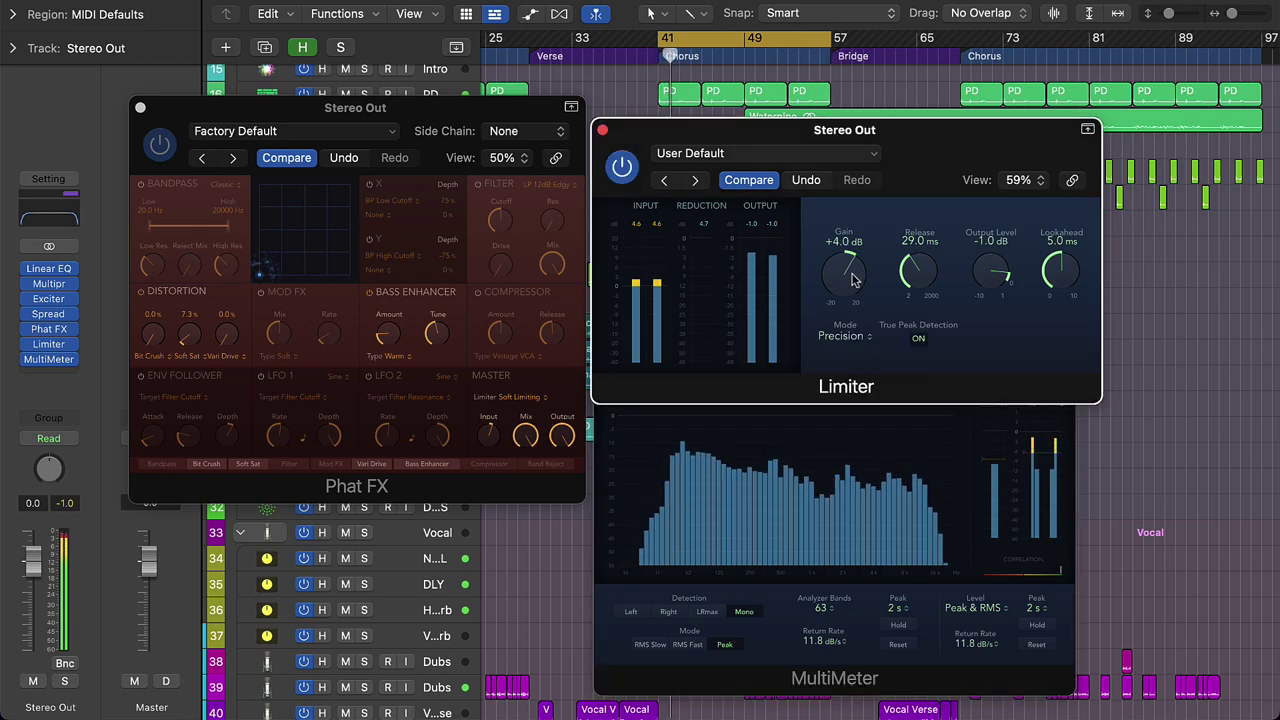
pyautogui.moveTo(853, 276); pyautogui.dragTo(853, 278)
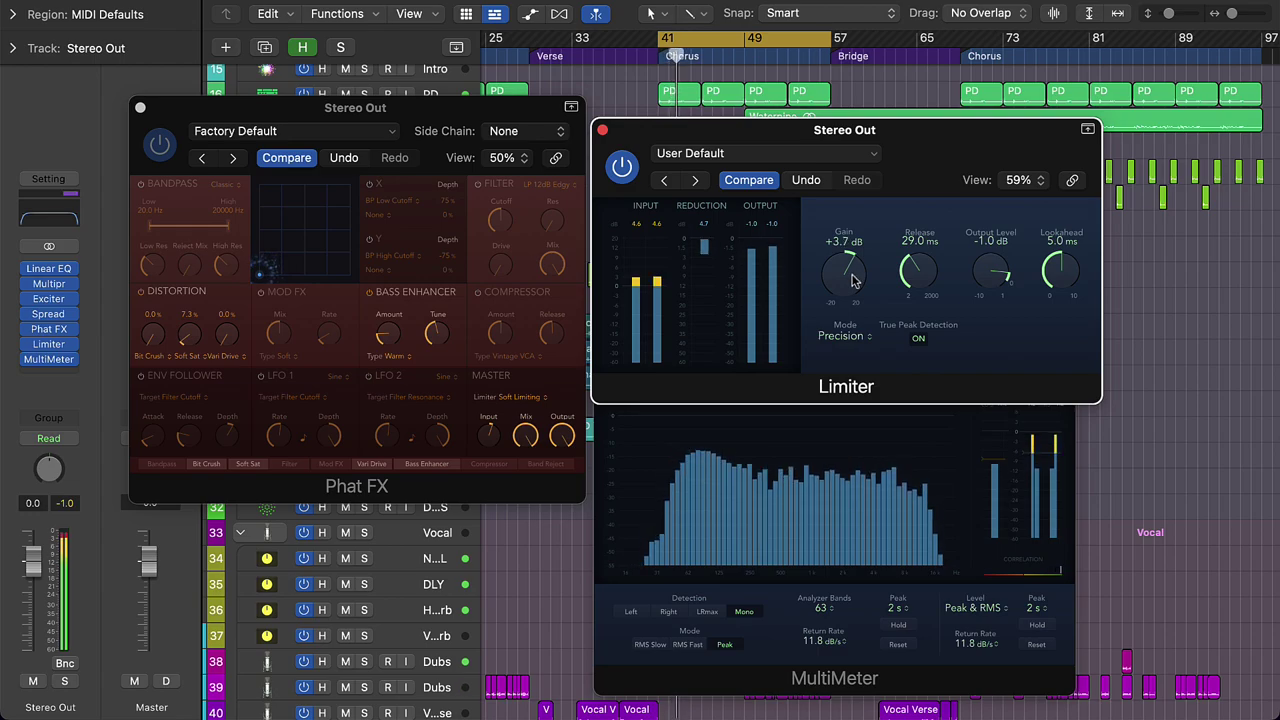
pyautogui.click(934, 424)
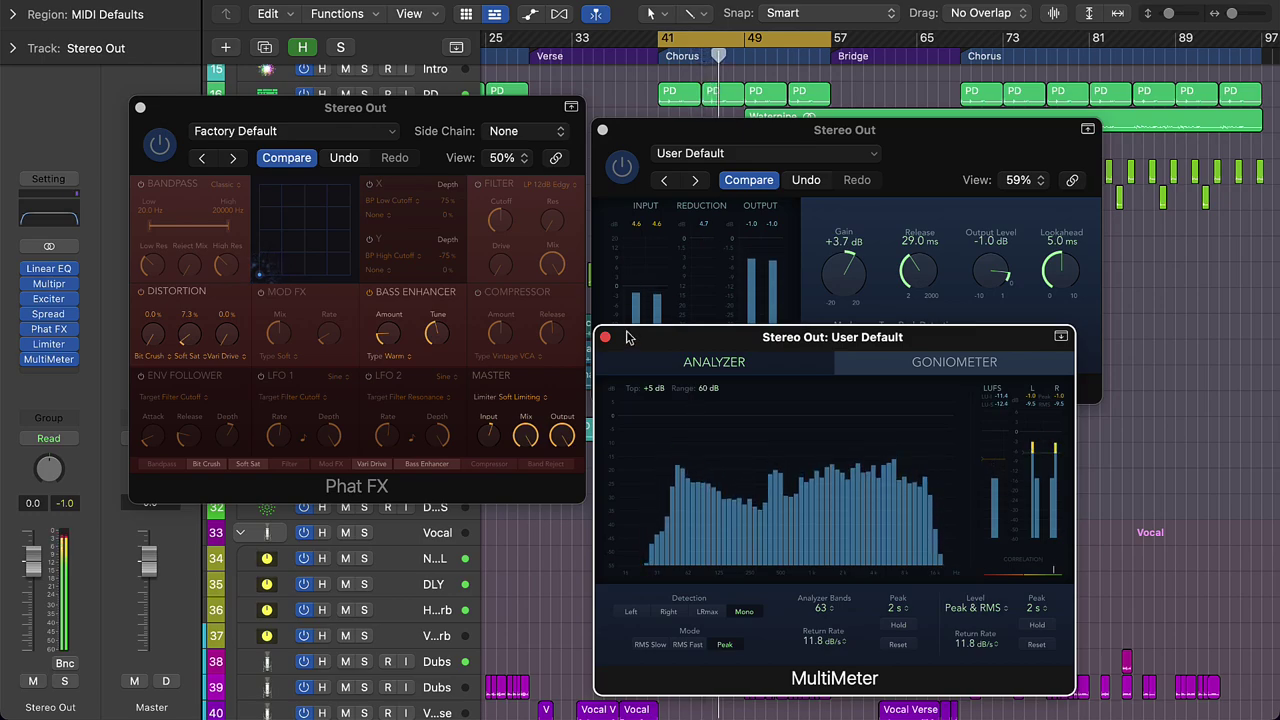
pyautogui.click(187, 342)
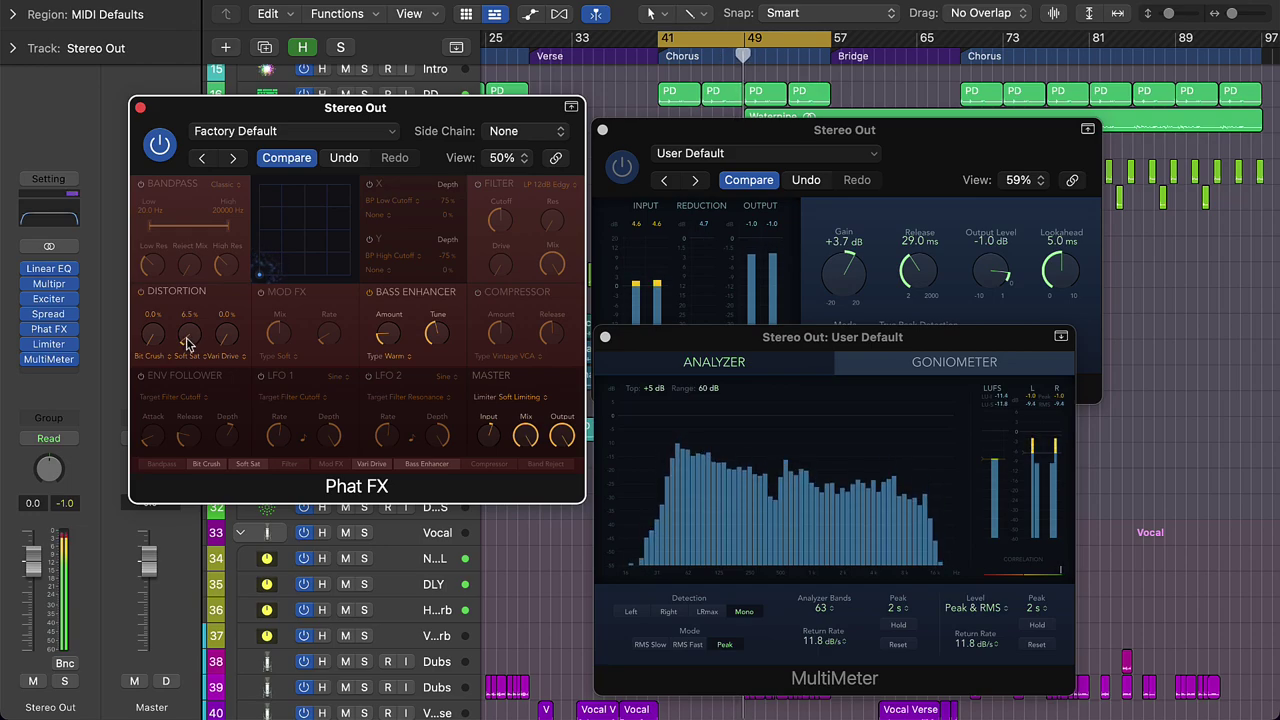
# Reduce Phat FX's Soft Sat distortion to 6.2% and the Bass Enhancer's Amount to 19.1%
pyautogui.click(386, 338)
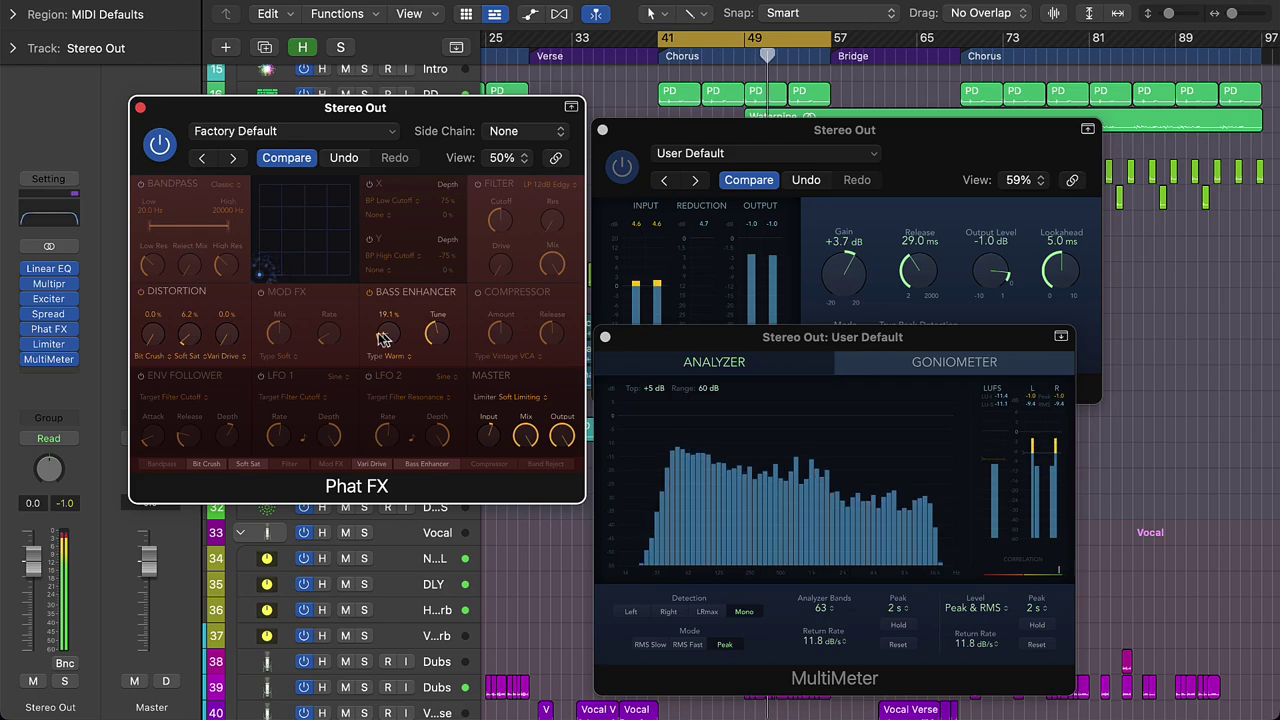
# In Multipressor band 3, set the compression threshold to -24.5 dB, the attack to 71.0 ms and the release to 73.0 ms
pyautogui.click(48, 284)
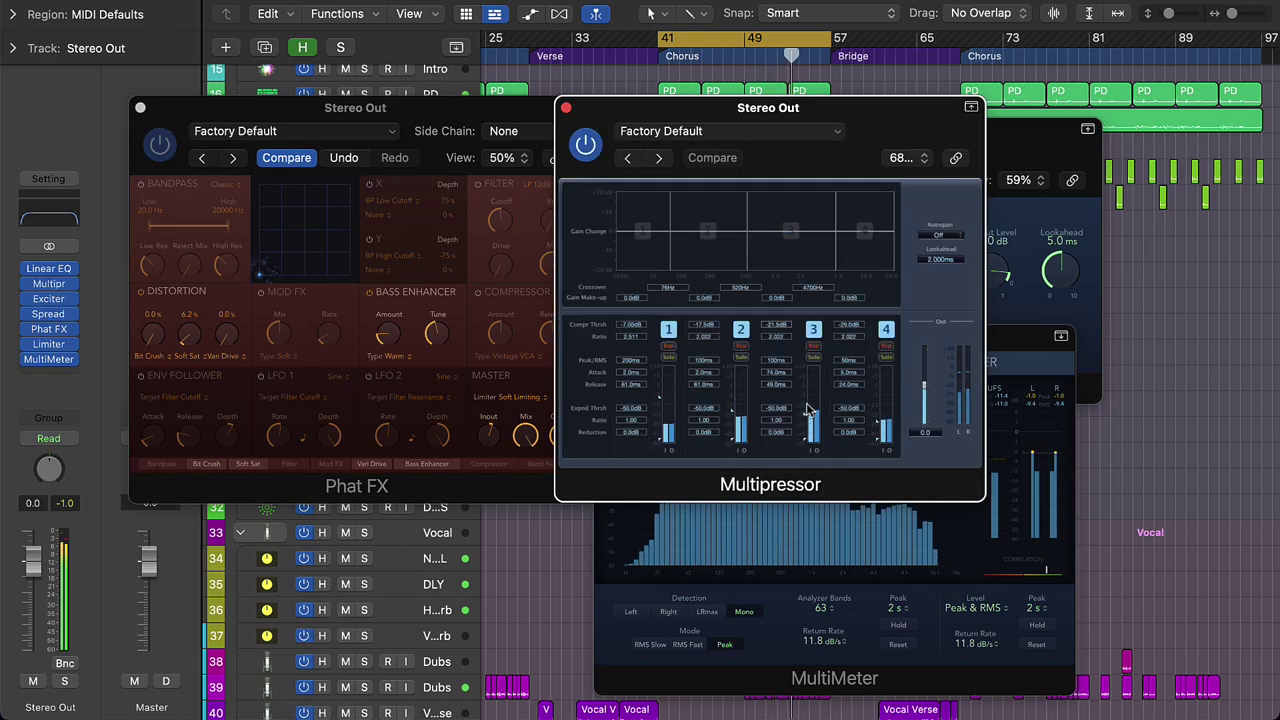
pyautogui.moveTo(808, 410); pyautogui.dragTo(806, 425)
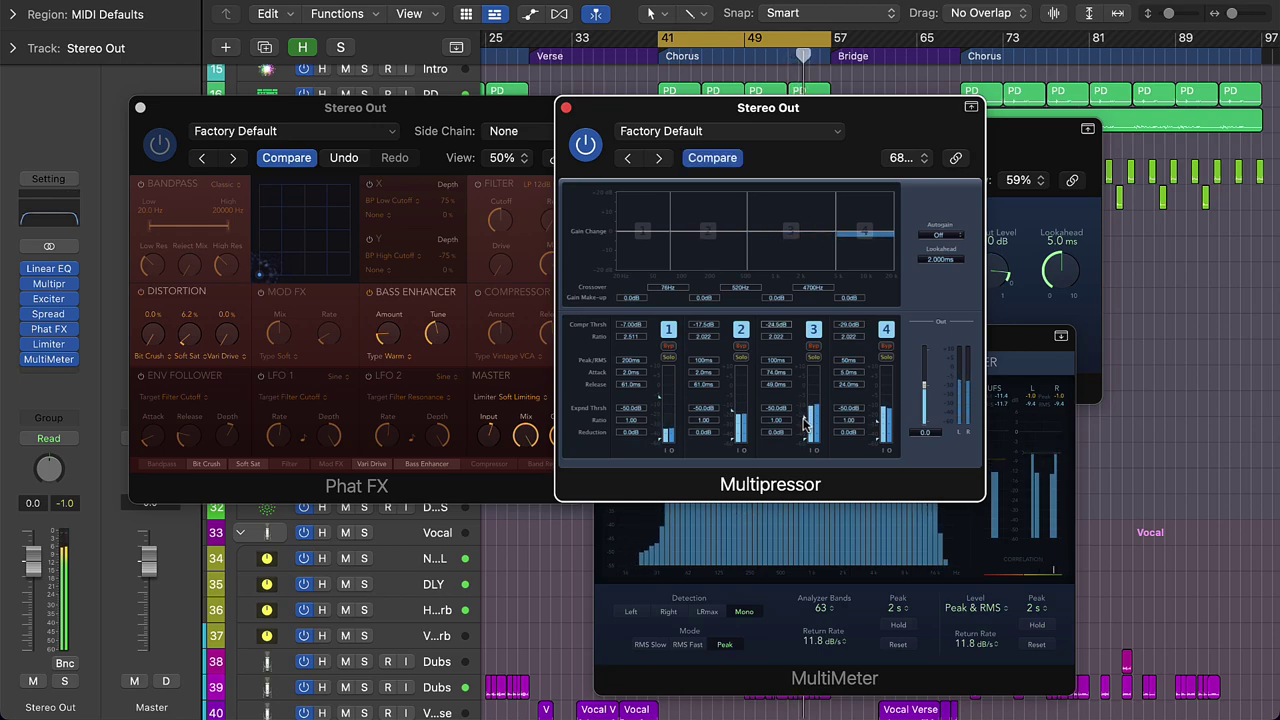
pyautogui.moveTo(777, 375); pyautogui.dragTo(777, 366)
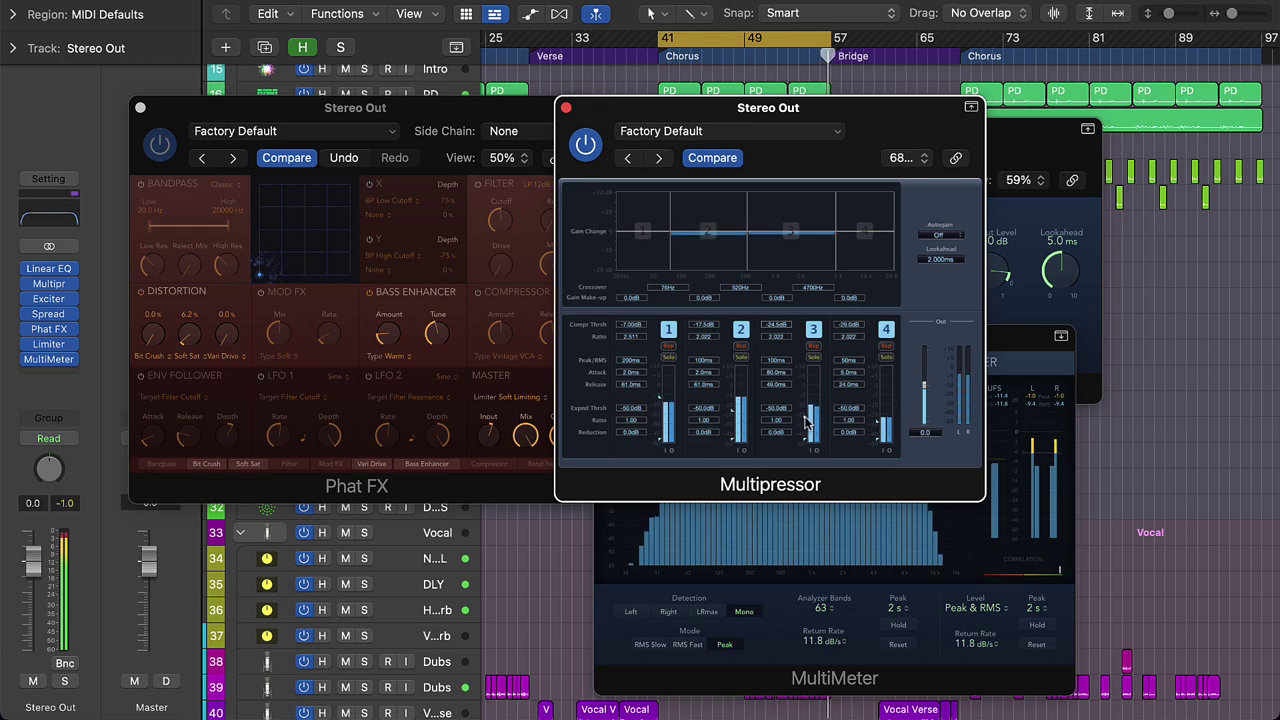
pyautogui.moveTo(806, 422); pyautogui.dragTo(808, 419)
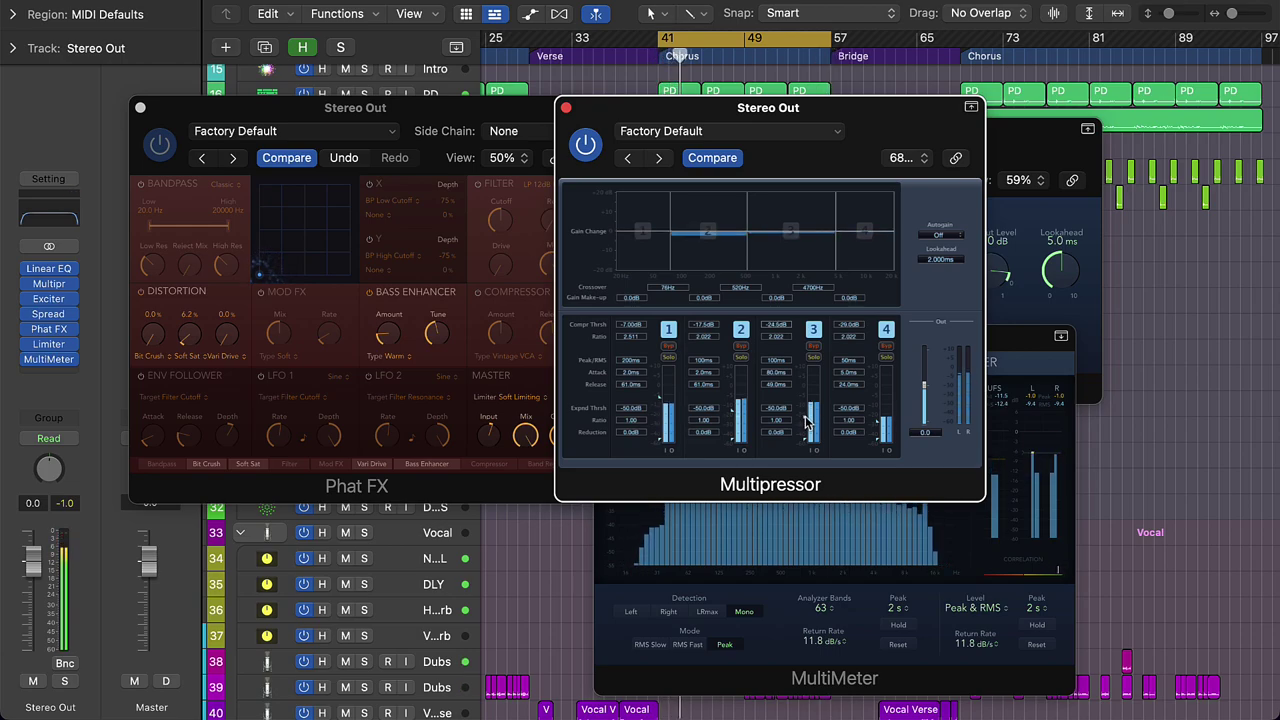
pyautogui.moveTo(779, 392)
pyautogui.mouseDown()
pyautogui.moveTo(783, 380)
pyautogui.moveTo(786, 391)
pyautogui.mouseUp()
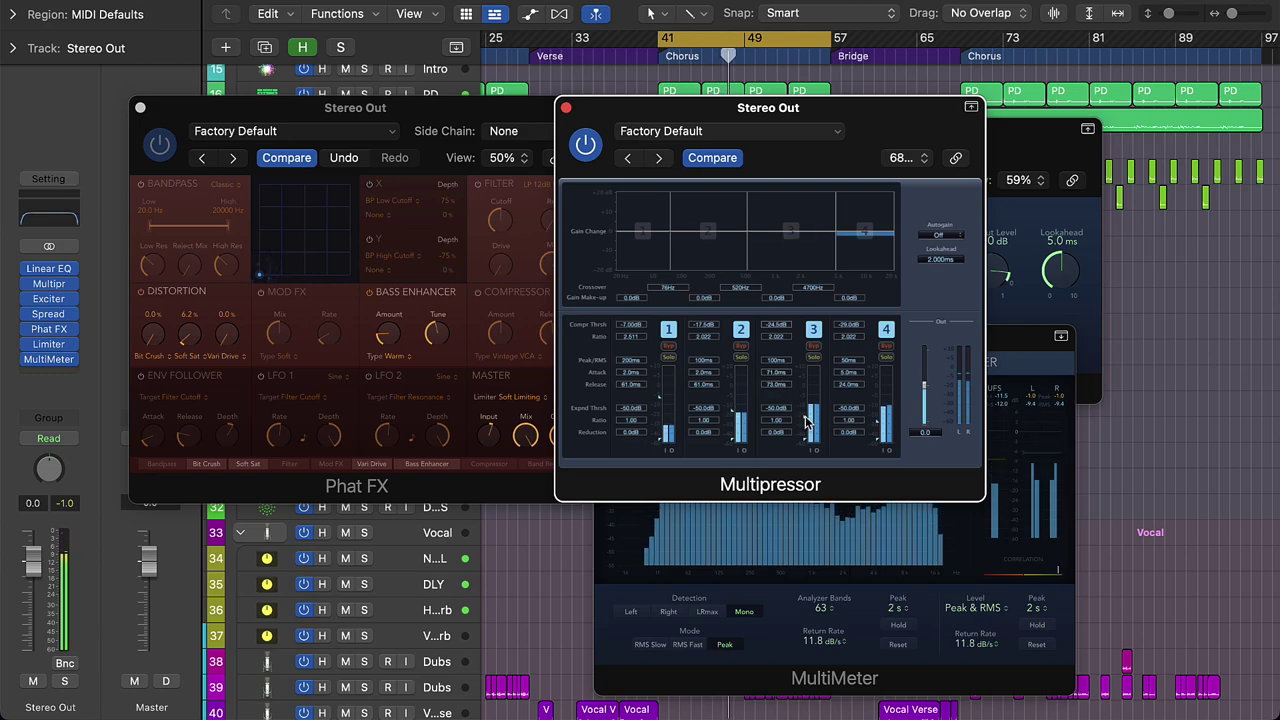
# Compare the unprocessed and mastered playback by bypassing Stereo Out's plug-ins from Linear EQ to Limiter and switching them all back on
pyautogui.click(1025, 345)
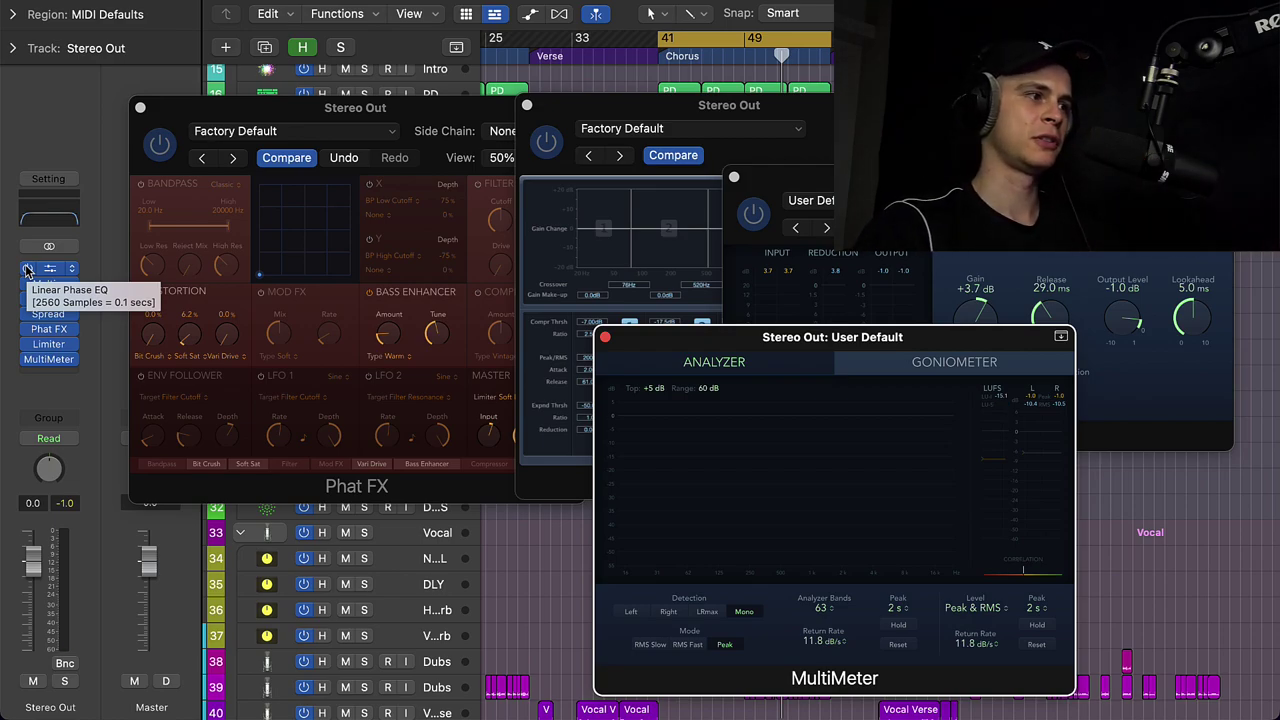
pyautogui.moveTo(26, 282); pyautogui.dragTo(26, 346)
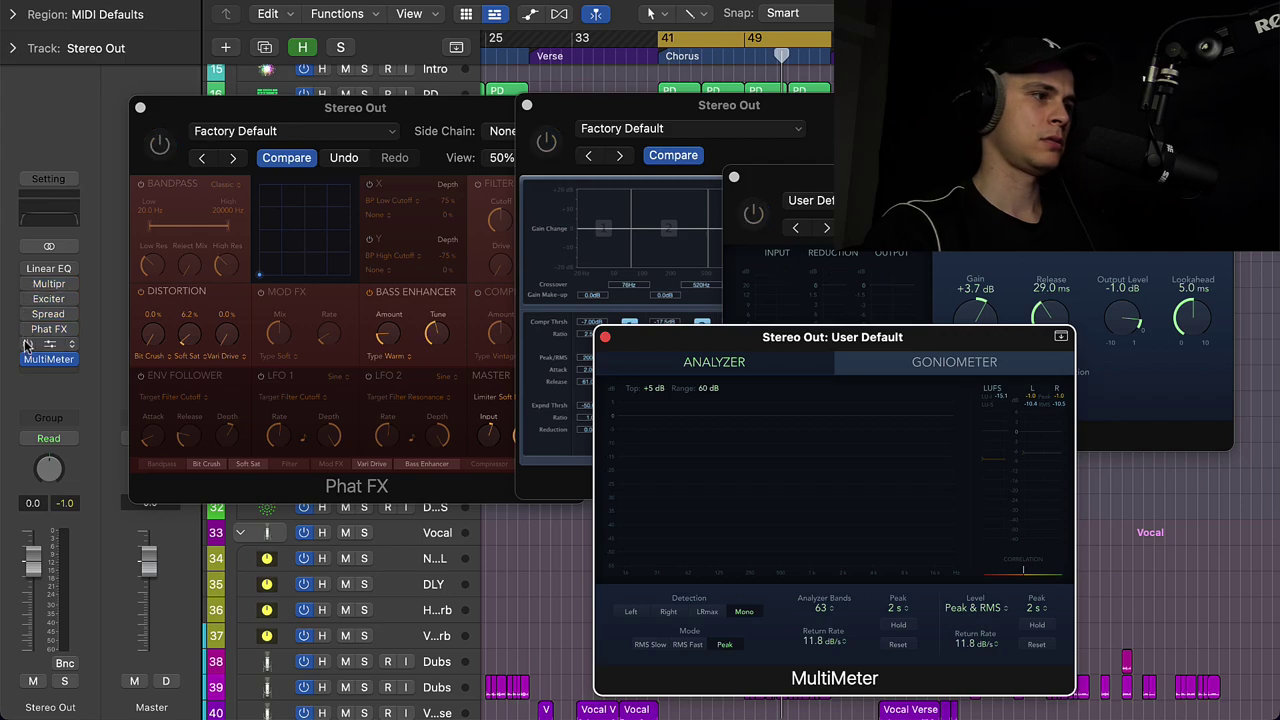
pyautogui.press('space')
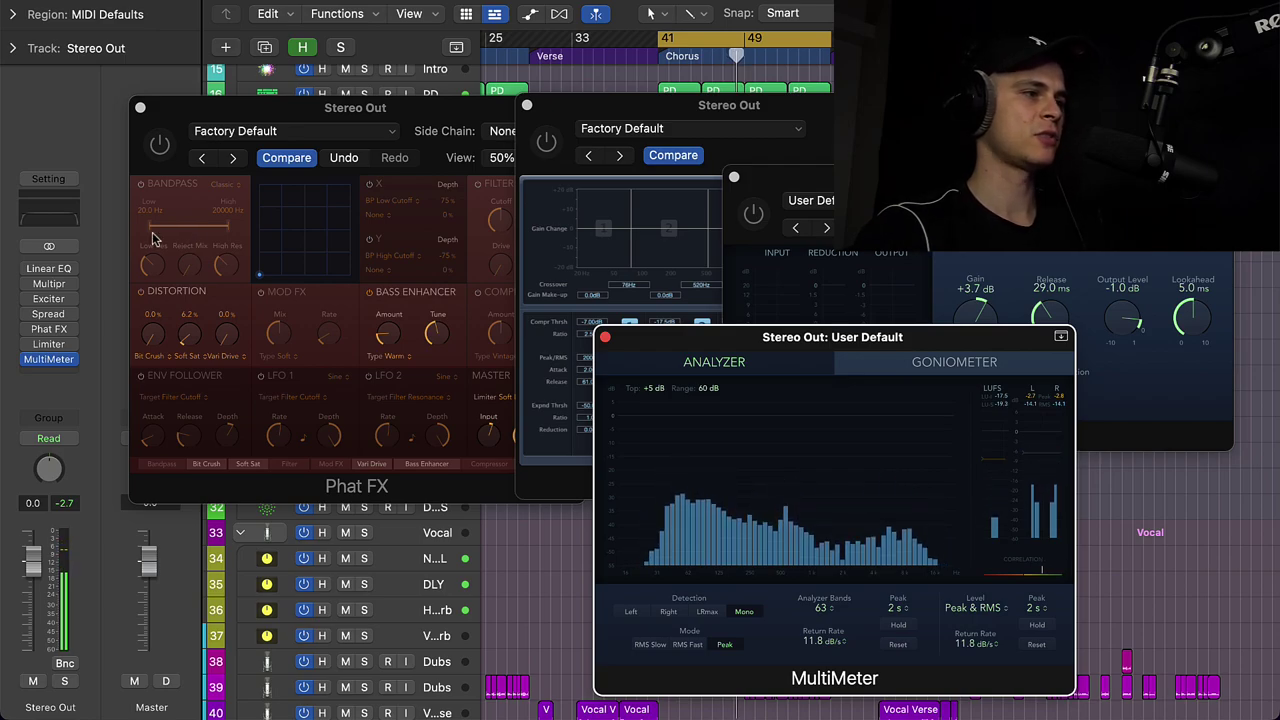
pyautogui.keyDown('alt'); pyautogui.click(28, 268); pyautogui.keyUp('alt')
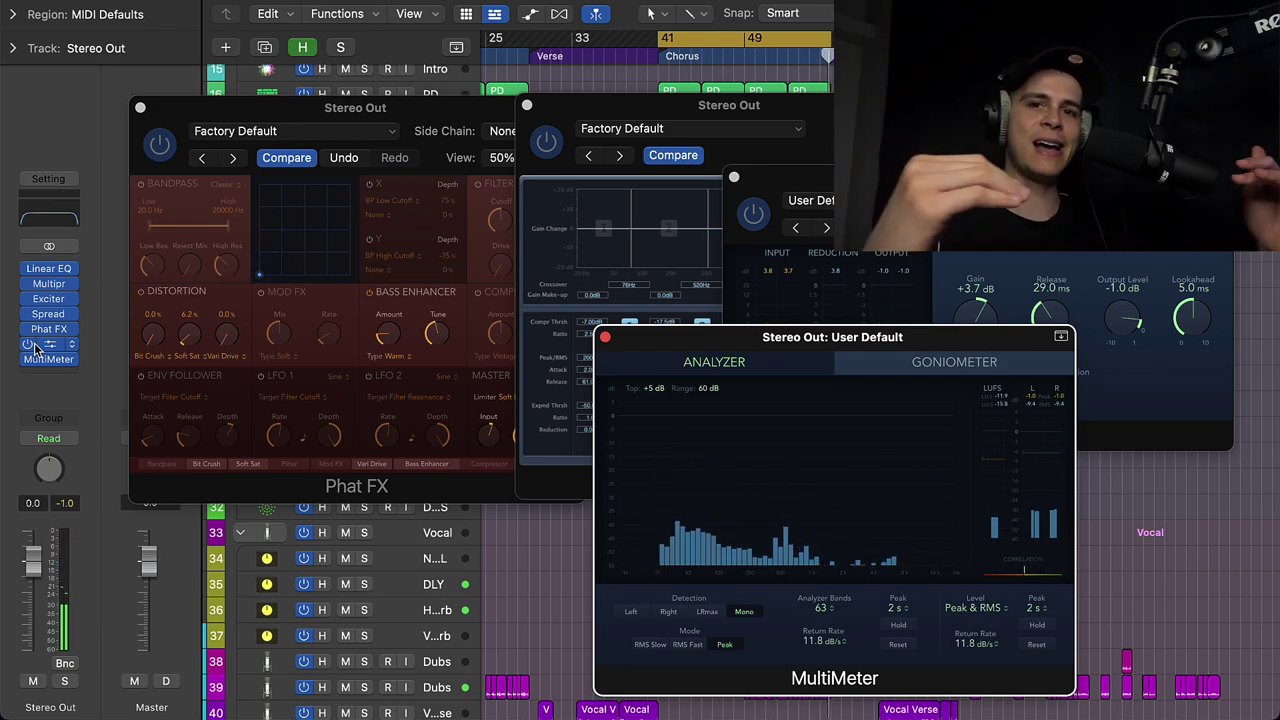
pyautogui.press('space')
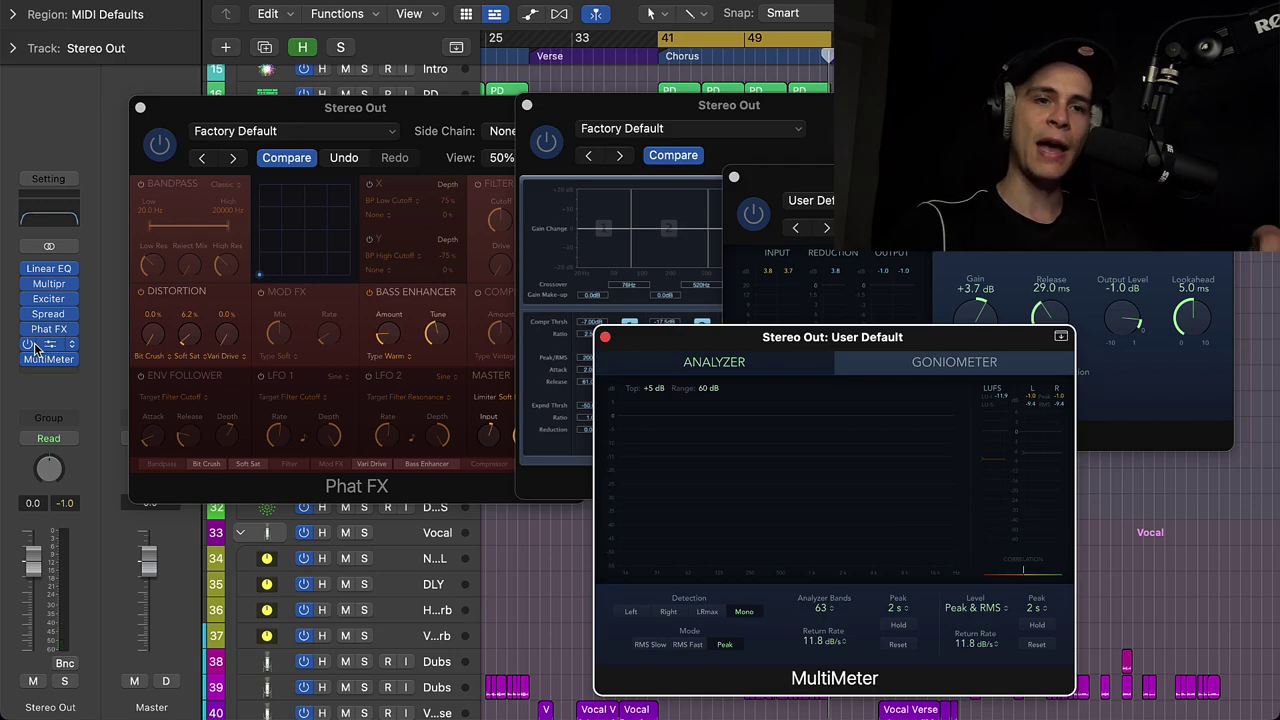